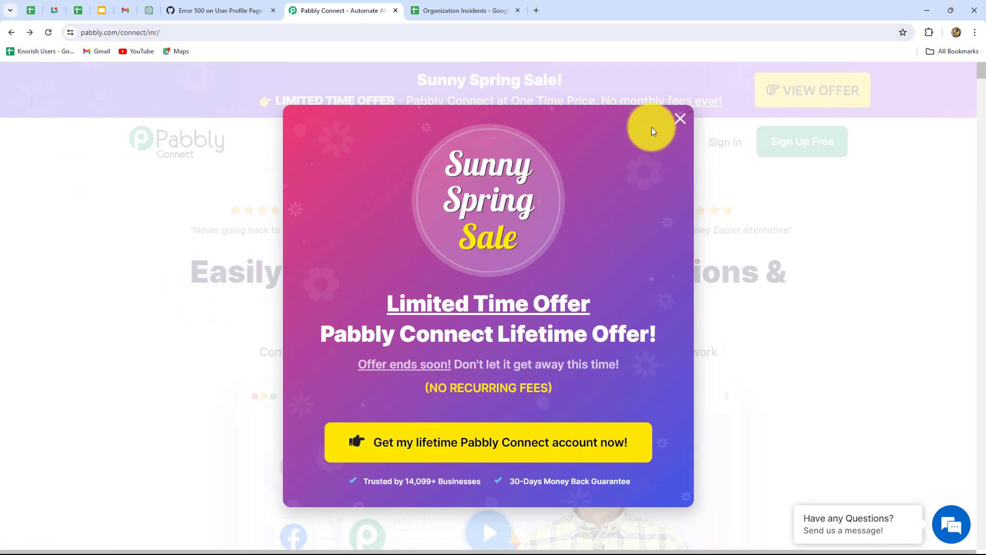
Dismiss the Sunny Spring Sale offer and sign in to the Pabbly account
left_click(680, 119)
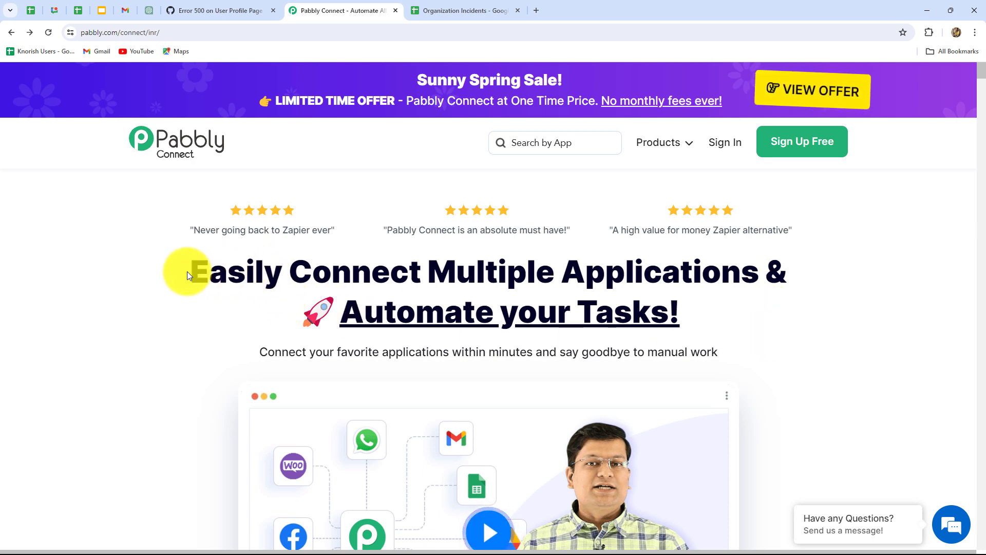
left_click_drag(188, 276, 768, 368)
left_click(834, 322)
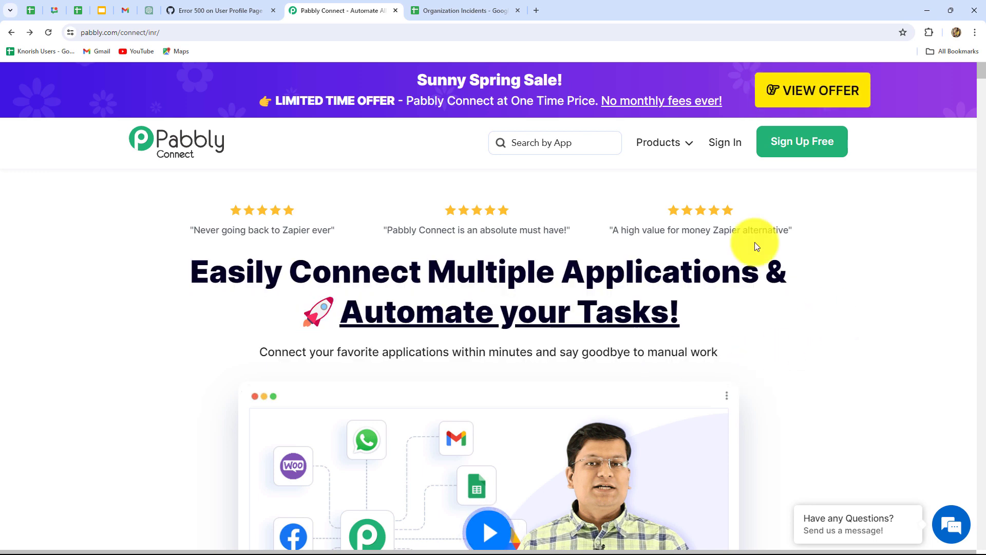
left_click(720, 145)
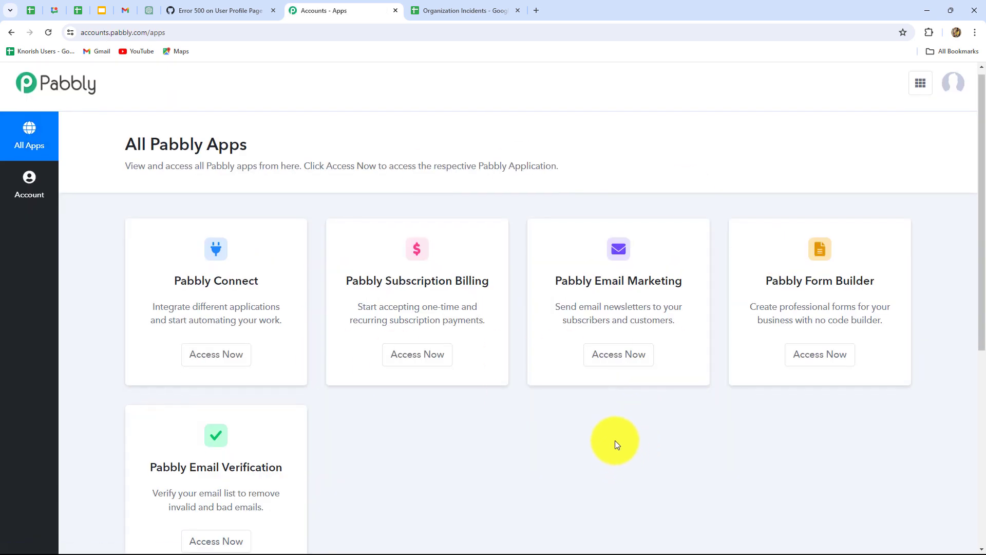
Open Pabbly Connect from the list of all Pabbly apps
scroll(615, 440, "down", 2)
scroll(615, 439, "up", 2)
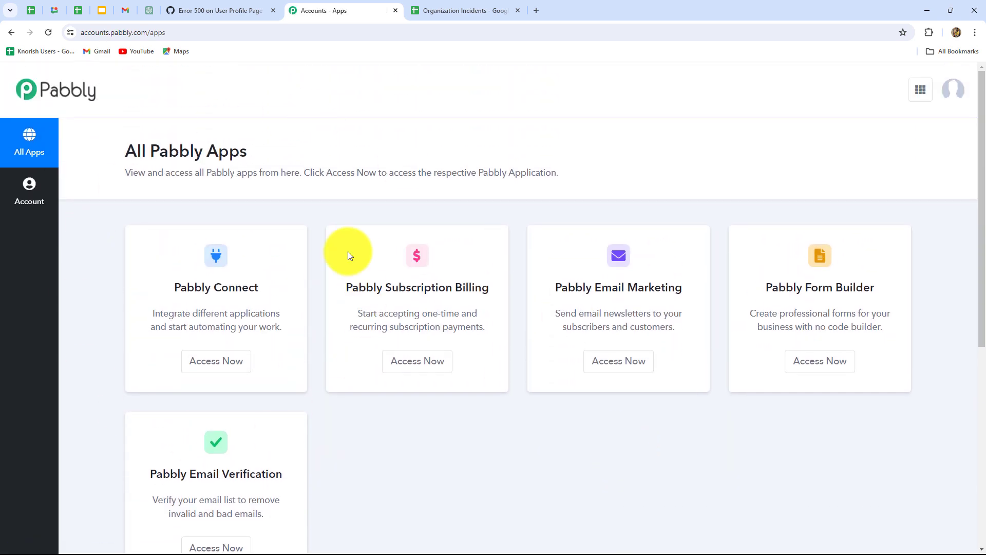
left_click_drag(200, 285, 242, 359)
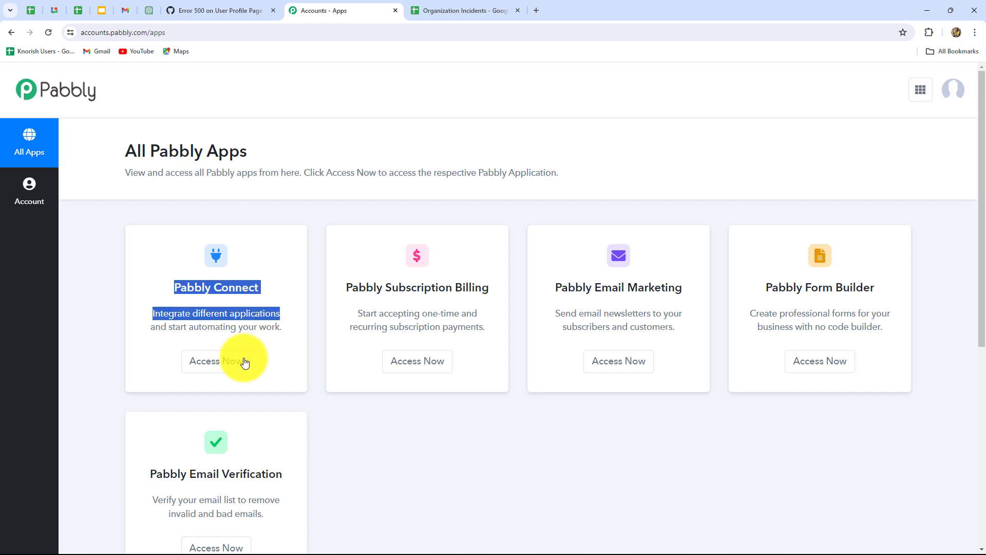
left_click(240, 361)
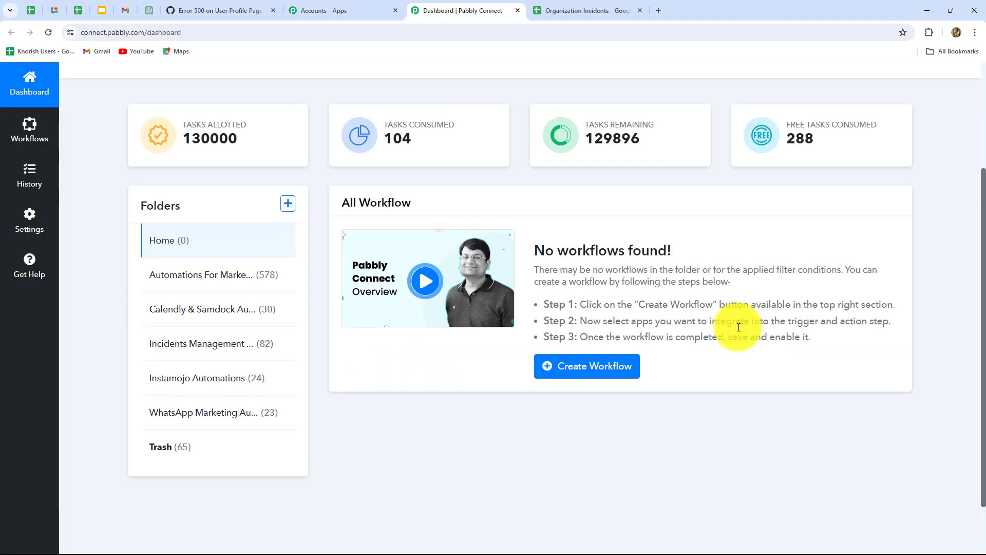
Create a workflow named "Automate Incident Reports with Pabbly Connect" in the Incidents Management Automations folder
scroll(738, 327, "down", 2)
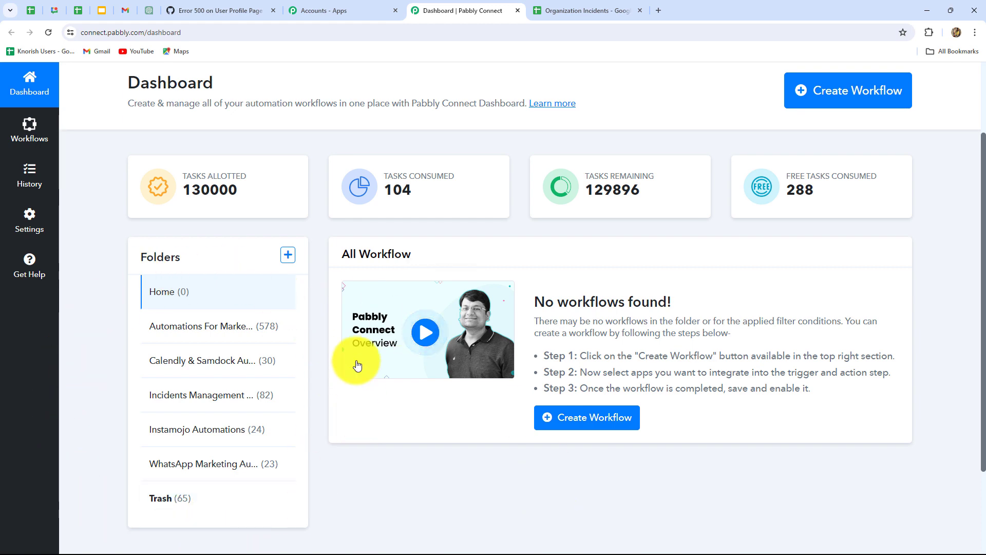
scroll(430, 492, "up", 3)
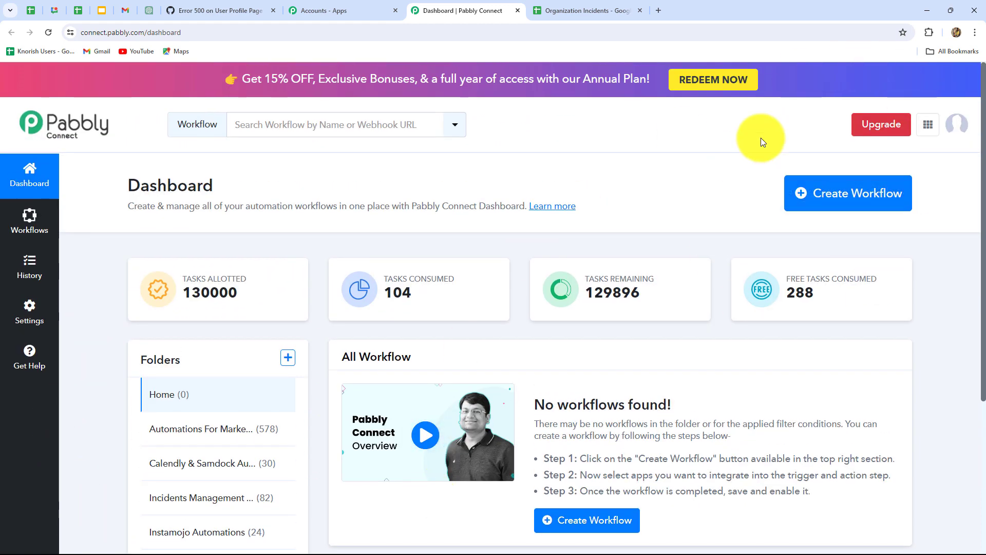
left_click(861, 204)
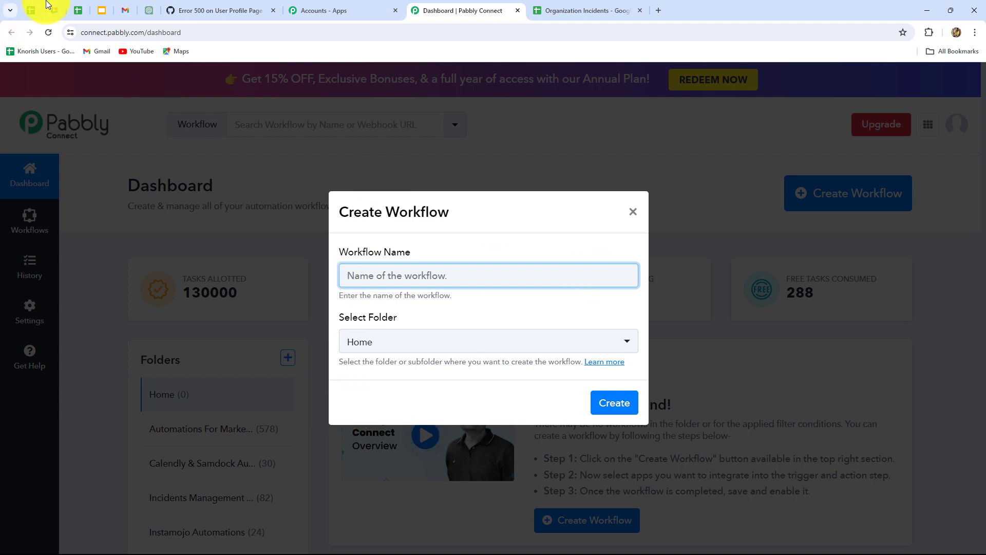
type("Automate Incident Reports with Pabbly Connect")
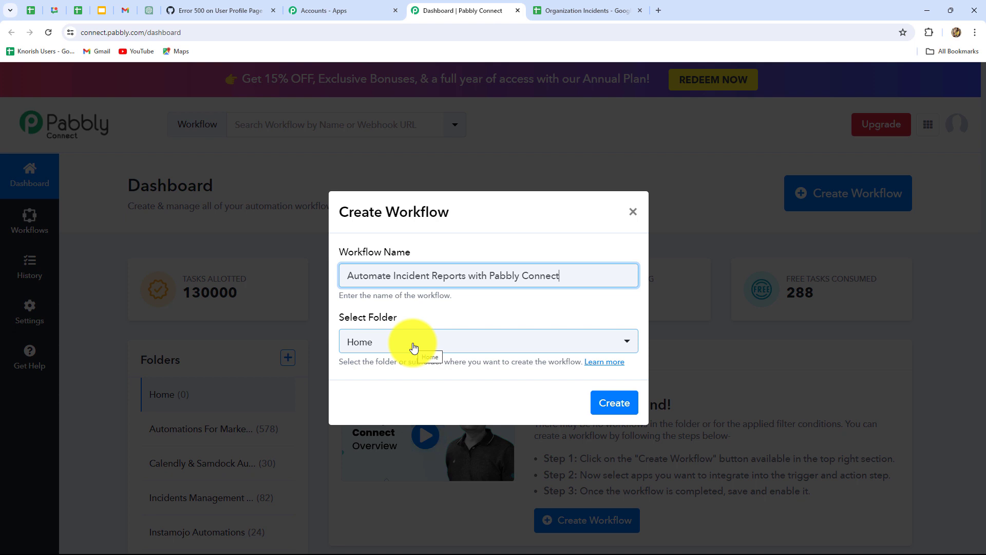
left_click(444, 341)
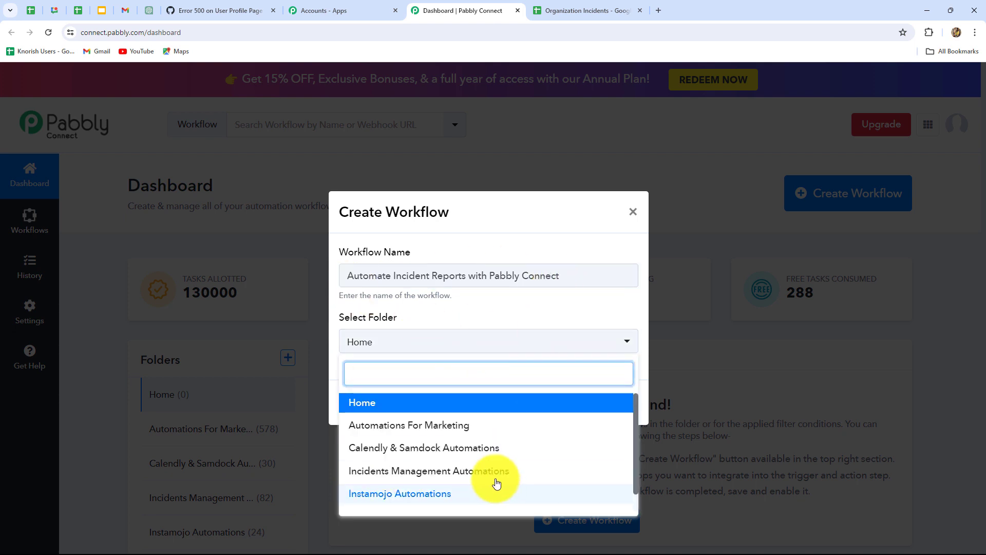
scroll(446, 462, "down", 1)
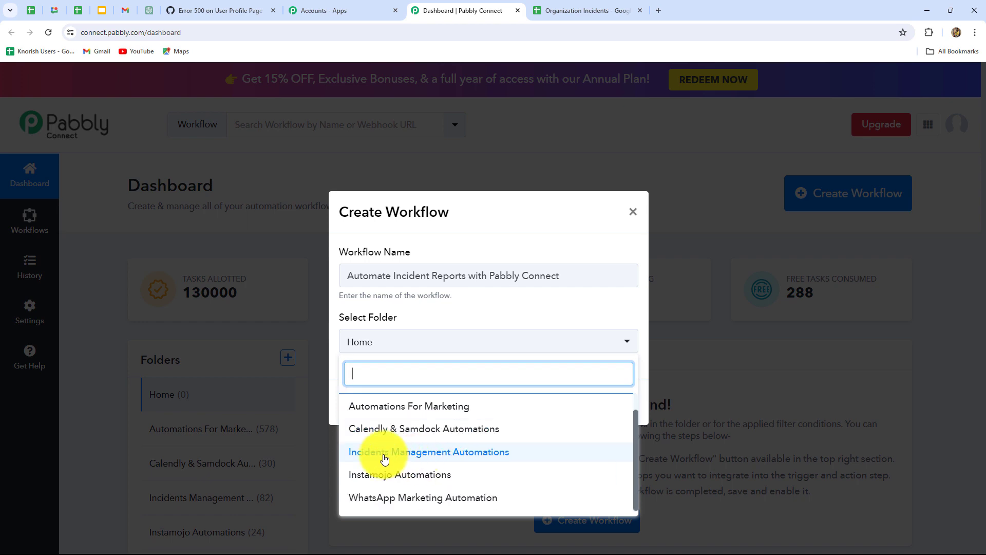
left_click(482, 453)
left_click(614, 401)
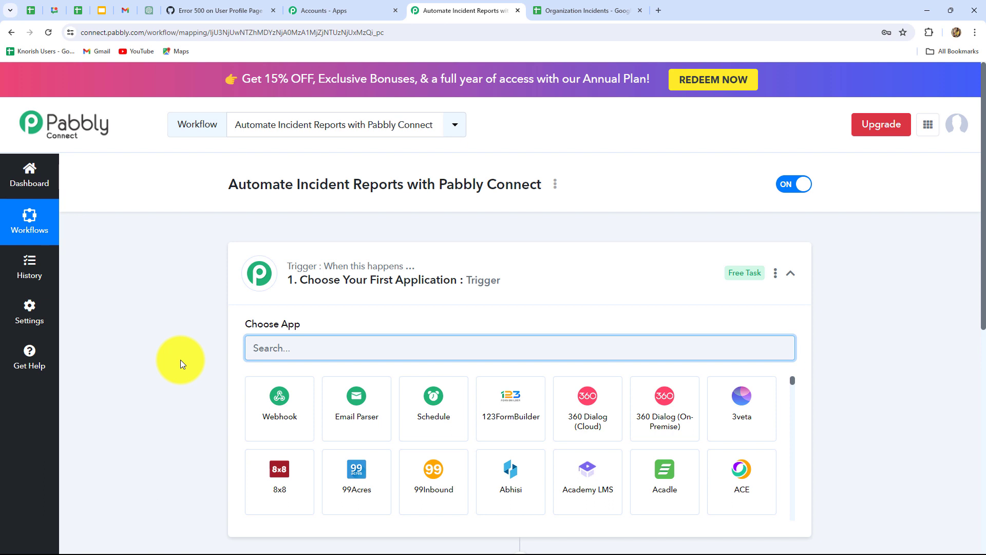
Set the workflow's trigger application to GitHub with Issues as the trigger event
scroll(180, 360, "down", 3)
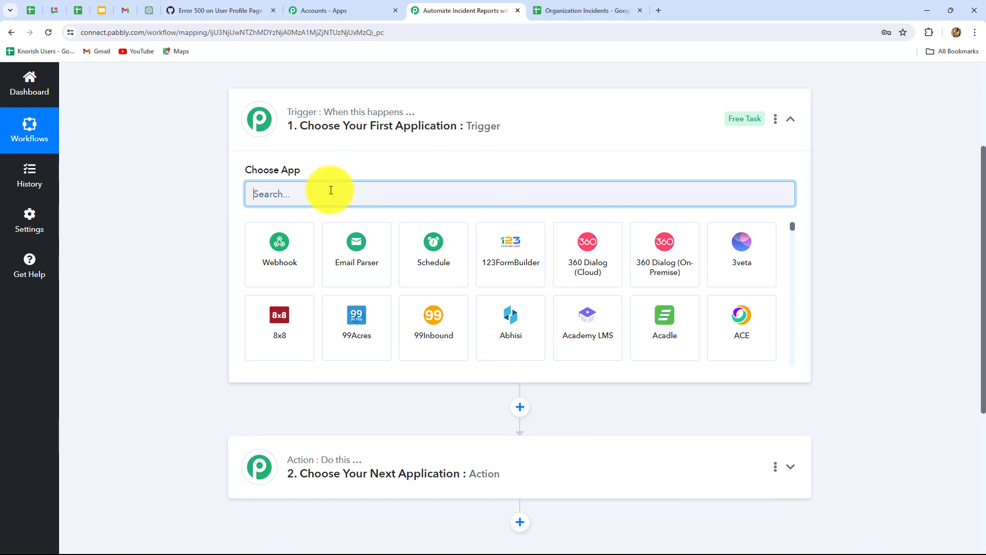
left_click(260, 7)
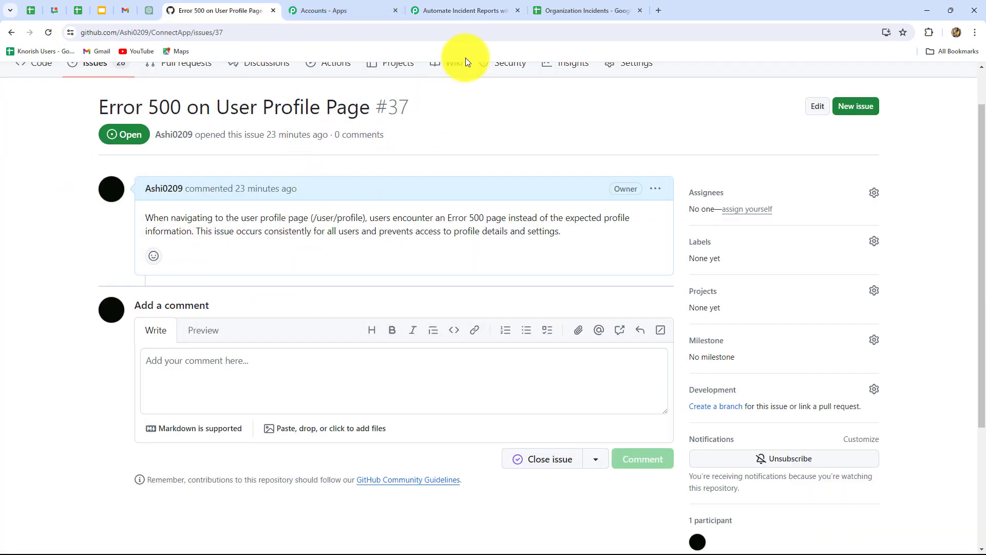
left_click(454, 11)
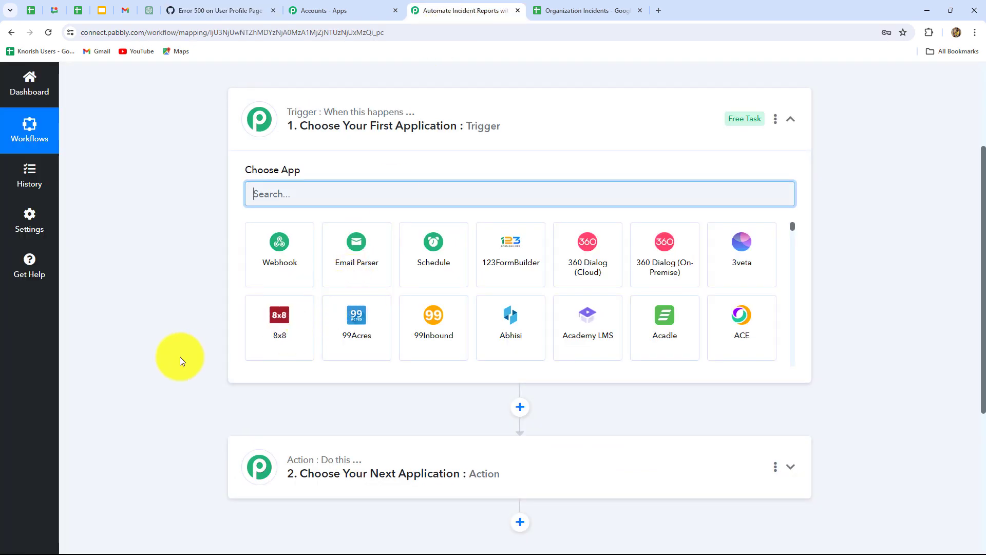
key("Caps_Lock")
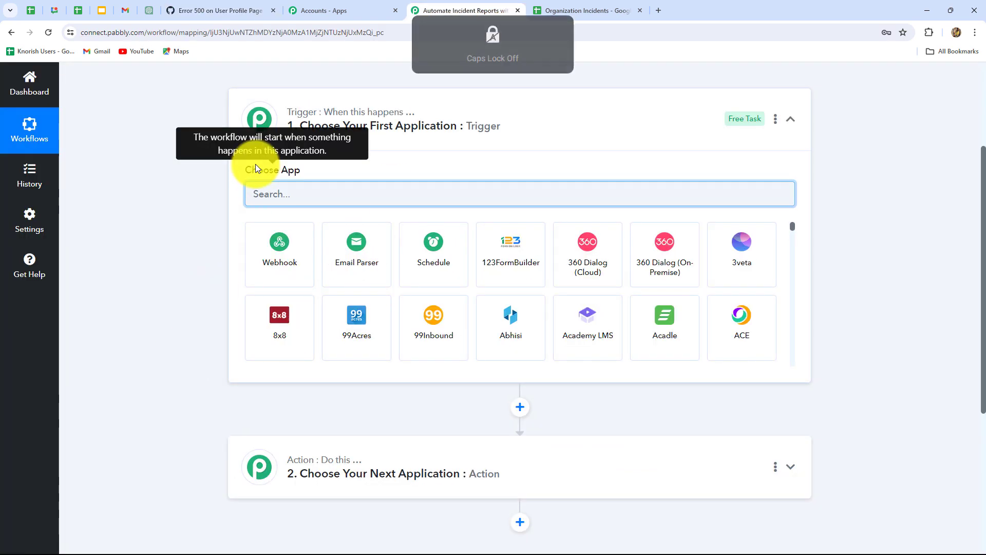
type("Git")
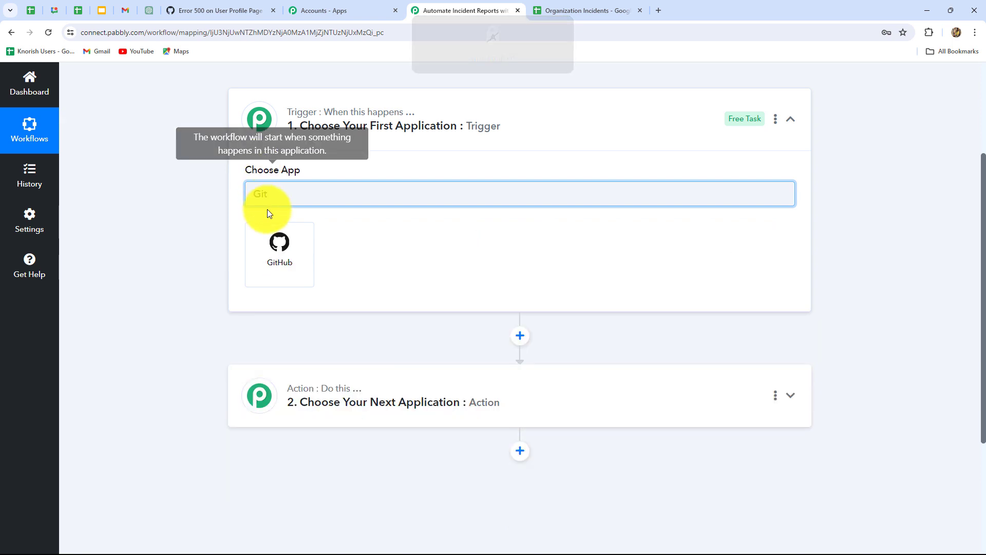
left_click(278, 254)
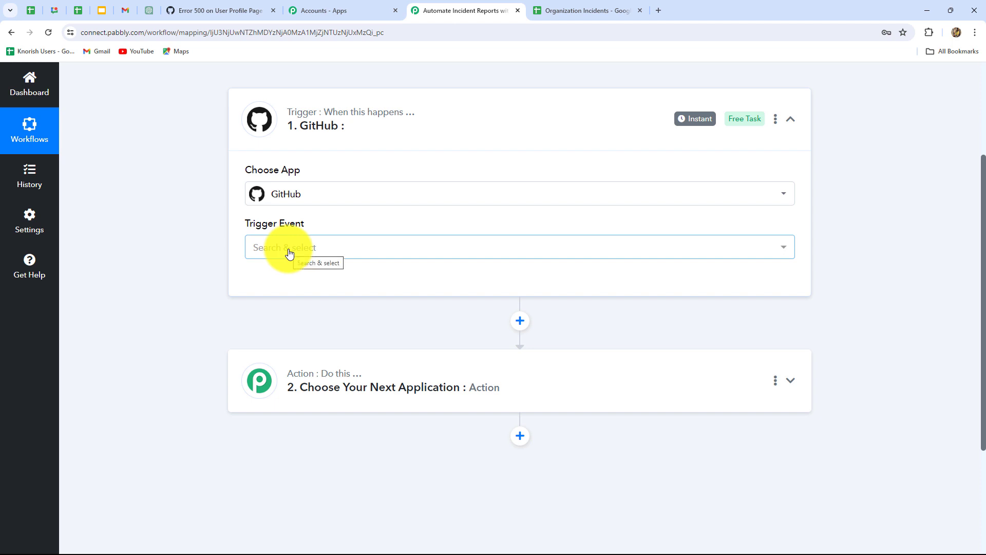
left_click(290, 253)
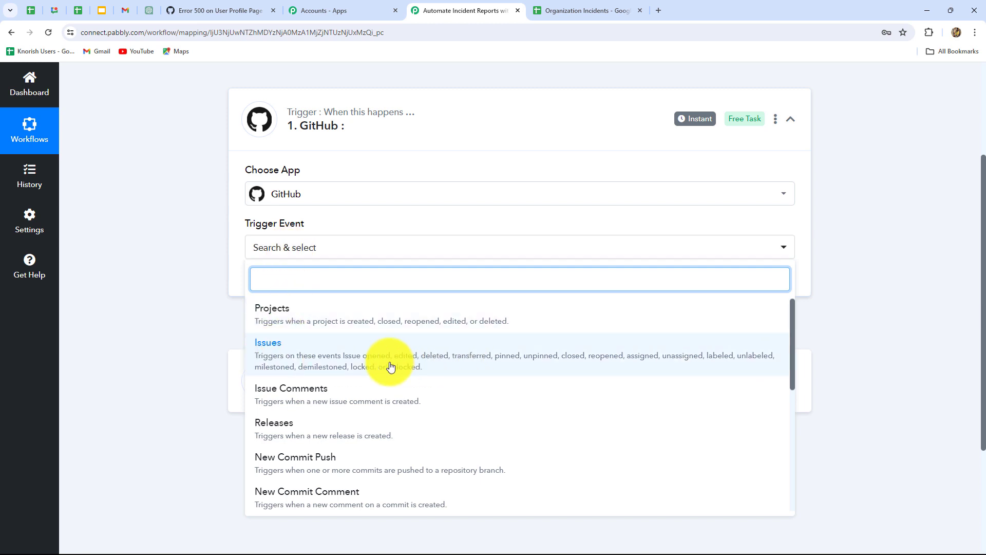
left_click(553, 365)
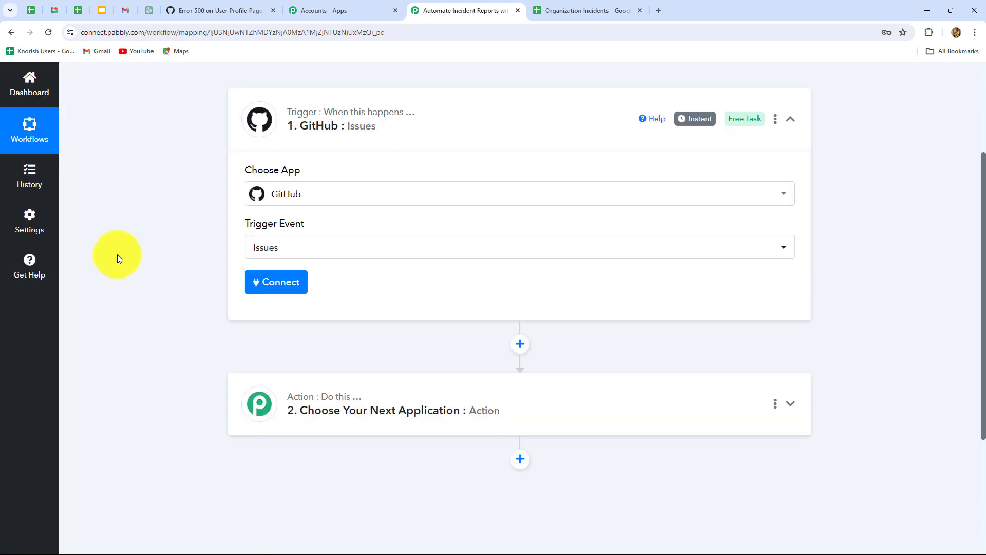
Add a new GitHub connection for the trigger and authorize Pabbly to access the GitHub account
left_click(267, 290)
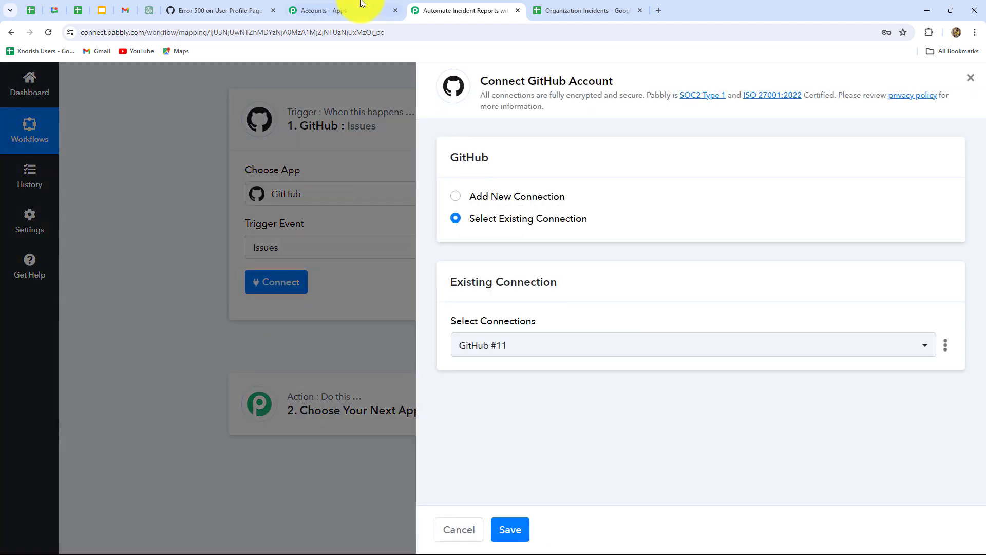
left_click(455, 198)
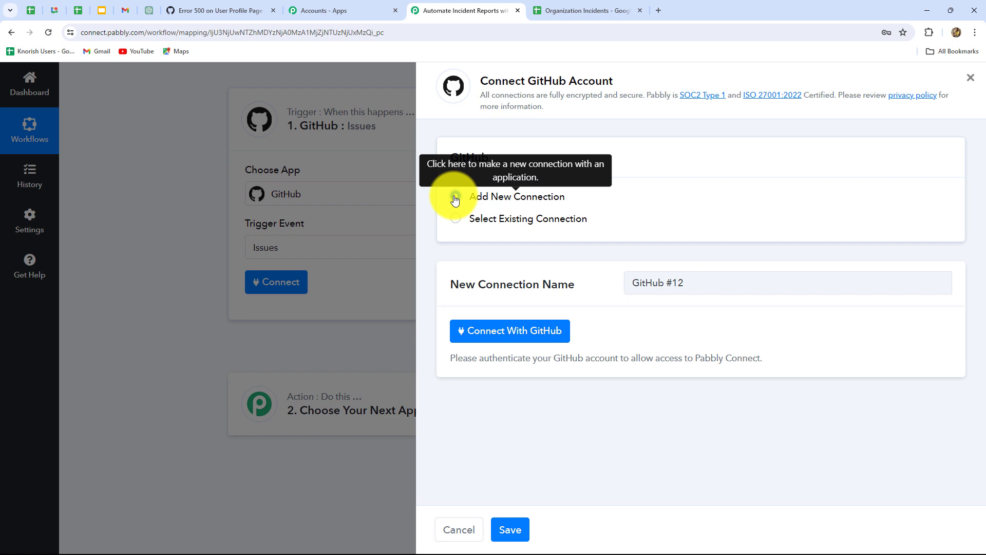
left_click(503, 343)
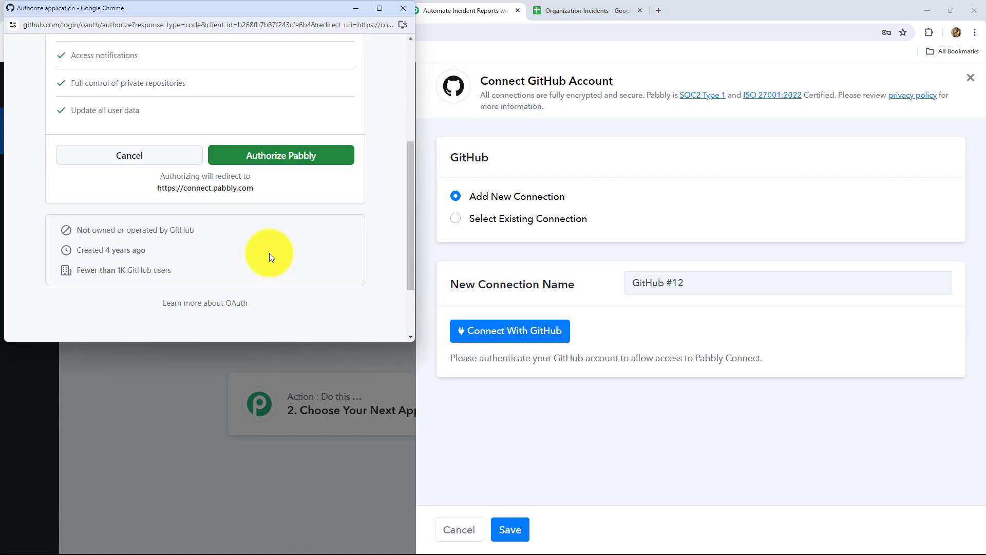
scroll(269, 252, "up", 5)
scroll(269, 253, "down", 7)
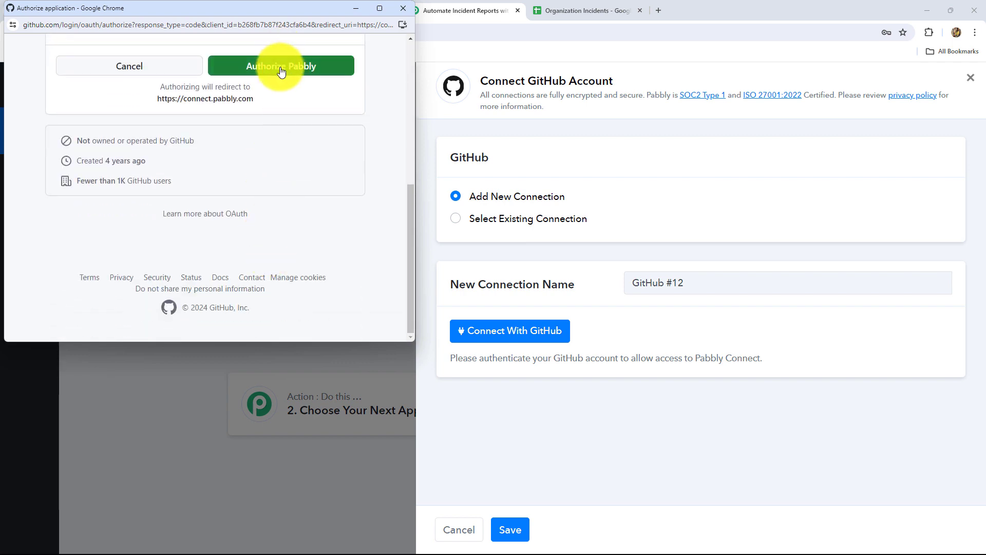
left_click(281, 69)
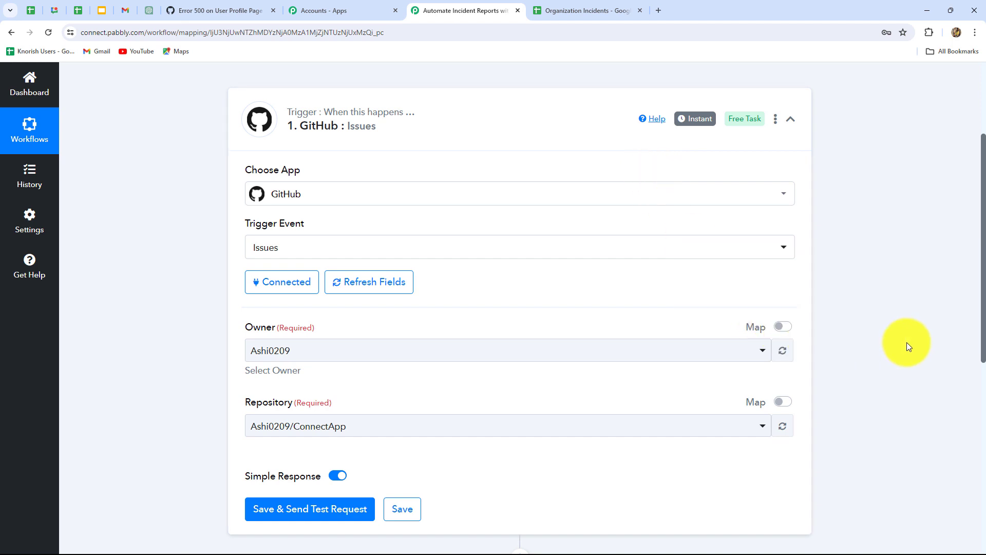
Check the trigger's owner and ConnectApp repository against the GitHub issue page, and save the trigger with a test request
scroll(907, 342, "down", 4)
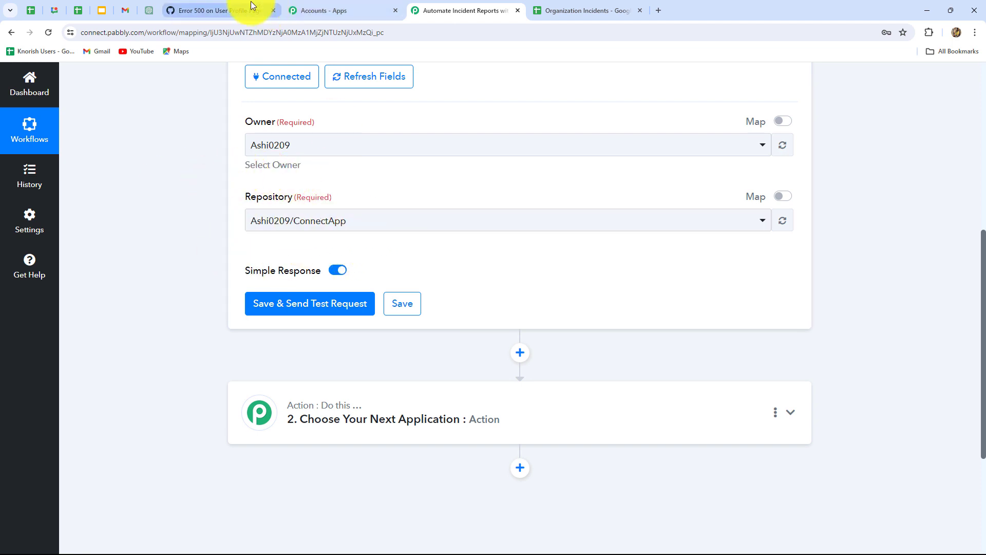
left_click(218, 10)
scroll(207, 65, "up", 1)
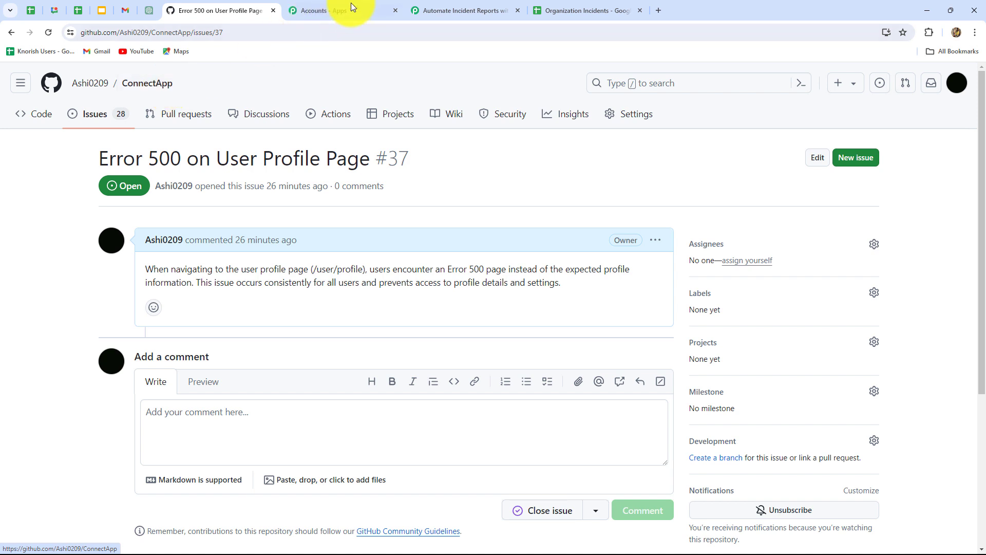
left_click(452, 9)
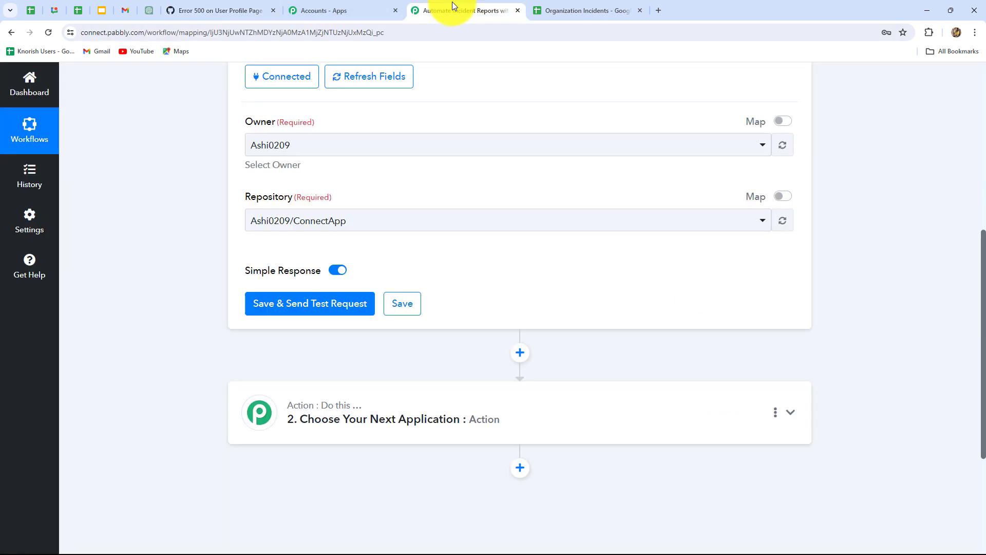
left_click(286, 146)
left_click(168, 180)
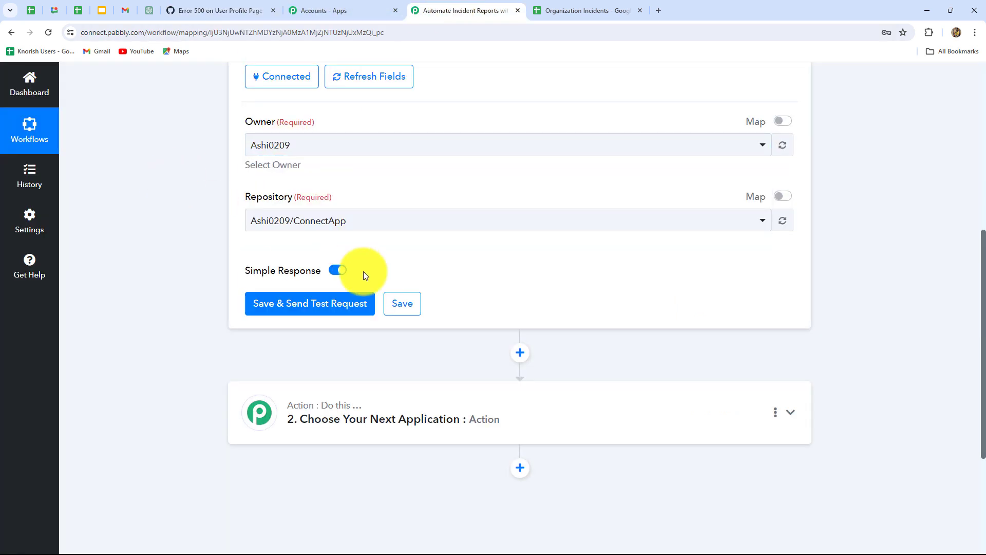
left_click(327, 311)
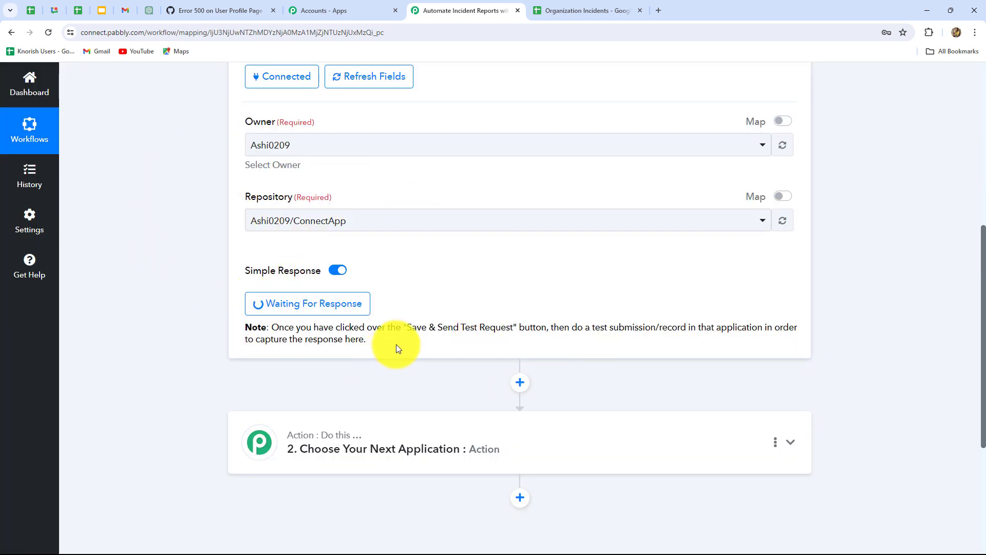
left_click_drag(409, 330, 710, 352)
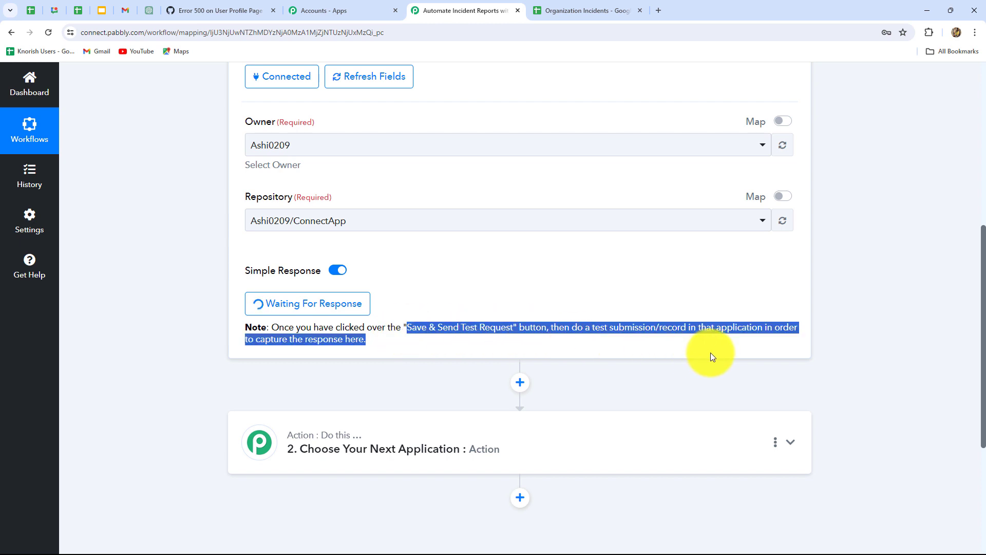
left_click(665, 346)
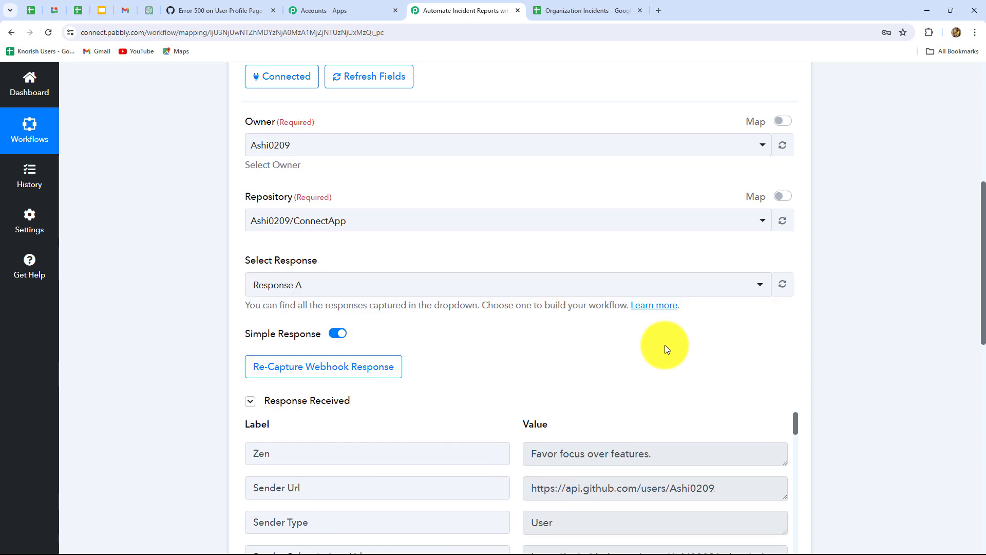
Start re-capturing the webhook response for the GitHub trigger and confirm the request
scroll(649, 338, "down", 3)
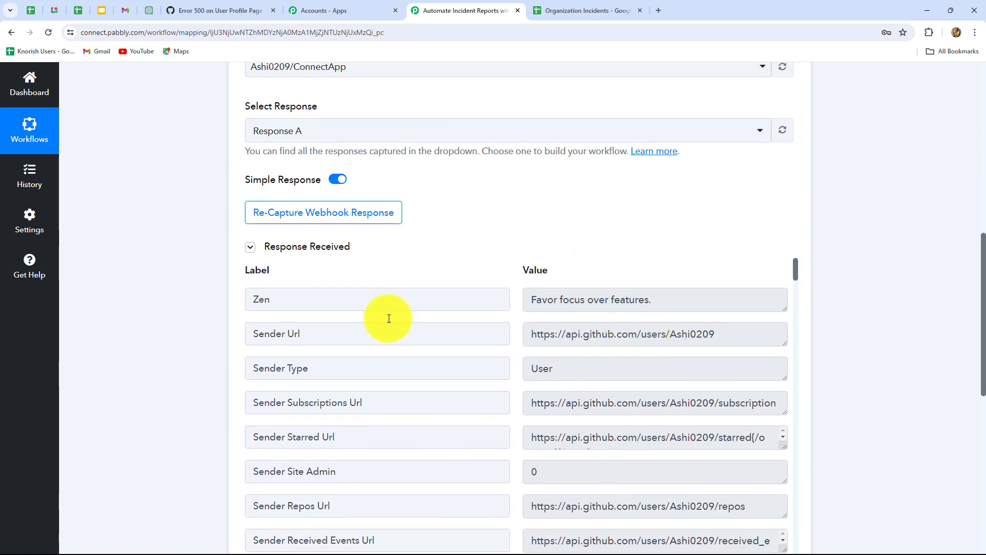
left_click(323, 216)
left_click(467, 391)
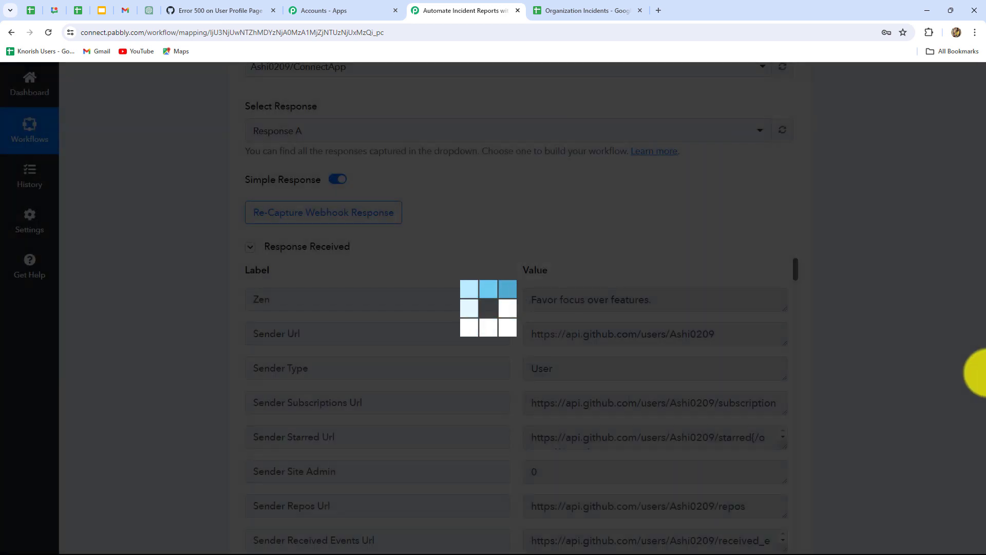
Start a new issue in the ConnectApp repository on GitHub with the title "Unable to Submit Contact Form"
scroll(415, 430, "up", 3)
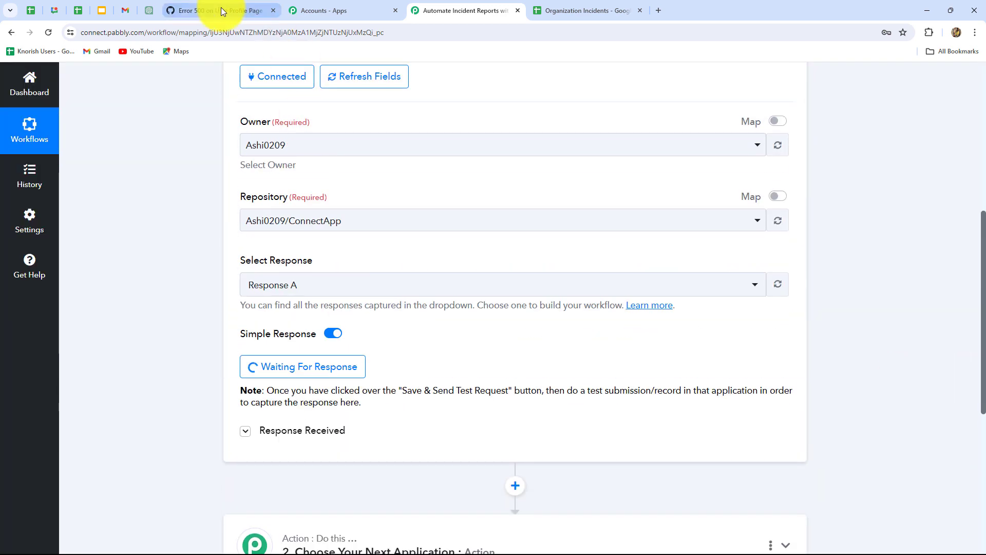
left_click(218, 10)
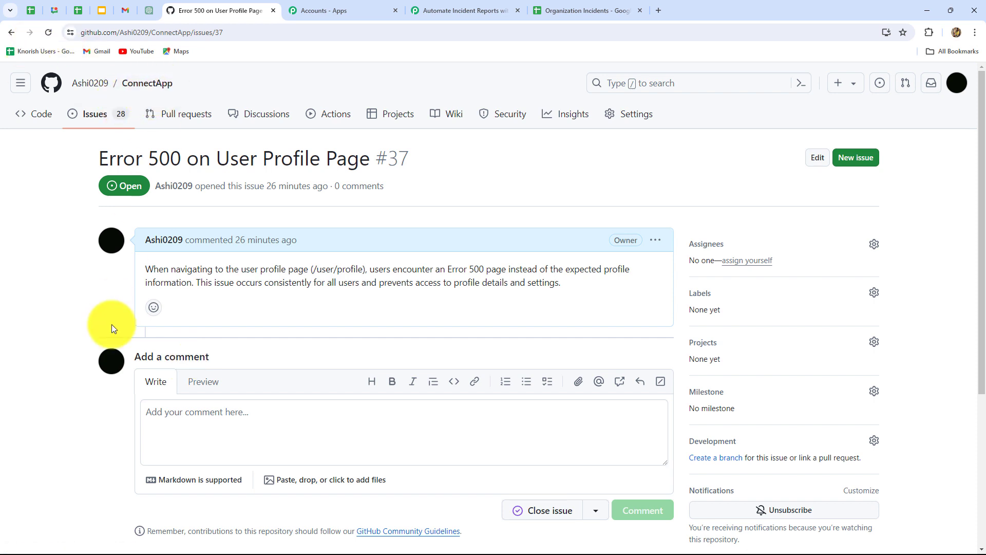
left_click(416, 11)
left_click(213, 10)
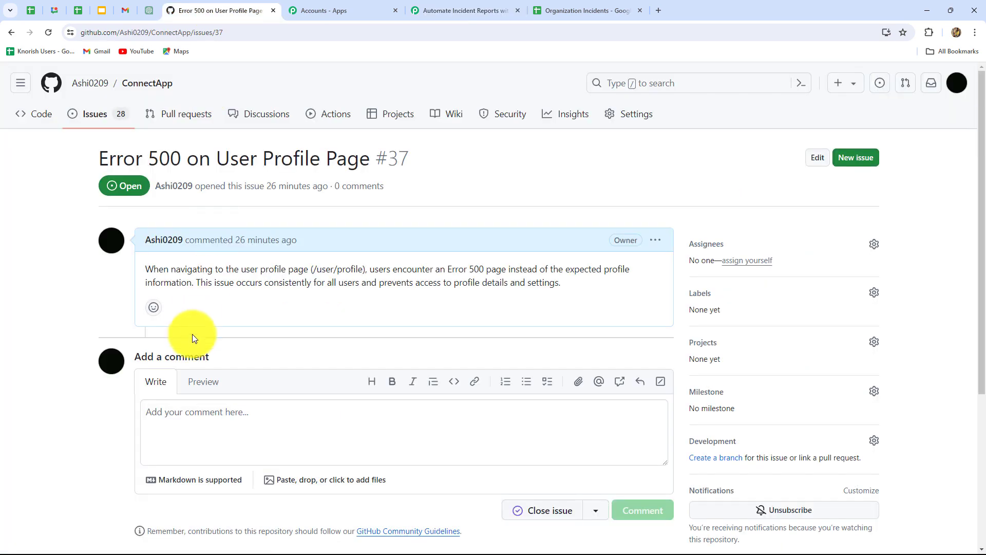
left_click(859, 159)
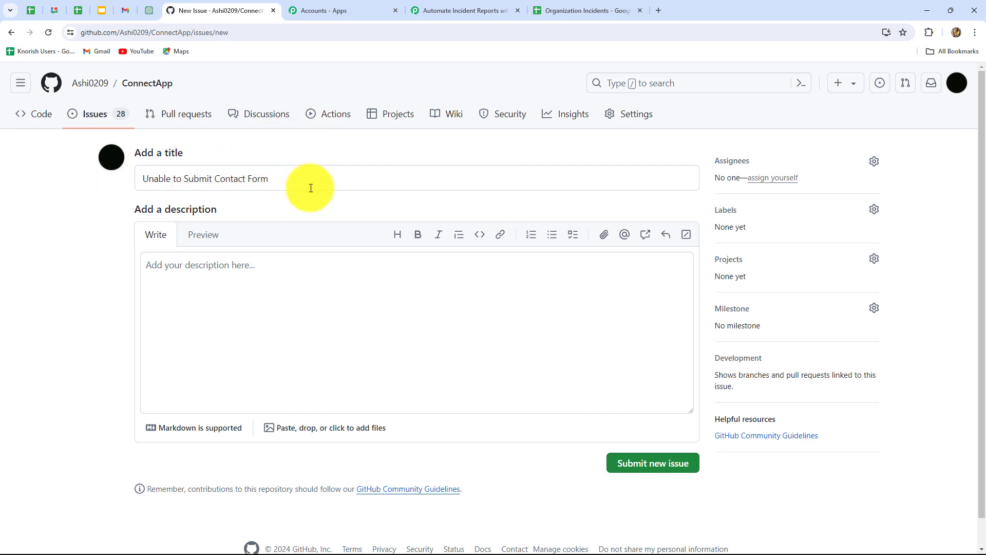
Submit the issue described as "When attempting to submit the contact form on the website, users encounter an error message and are unable to complete the submission process."
left_click(204, 276)
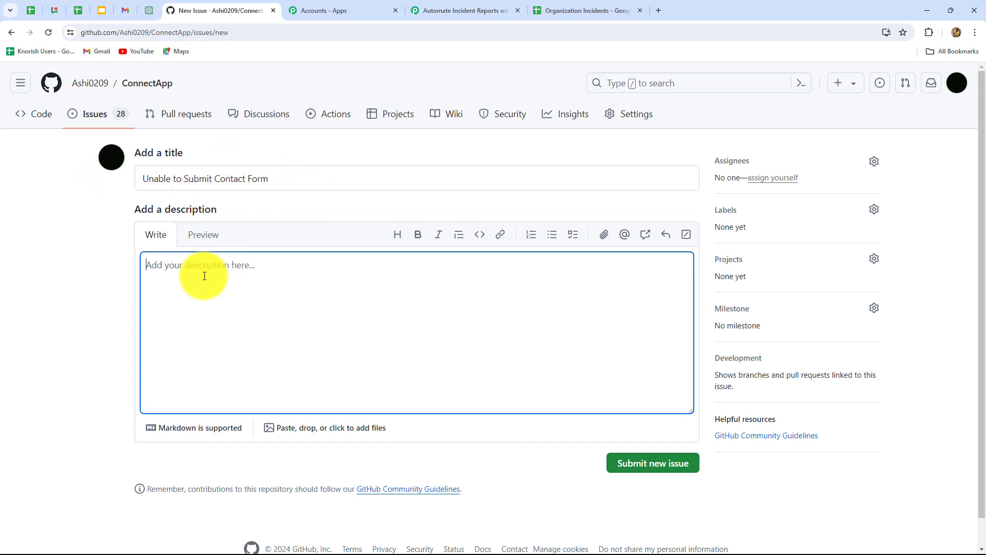
type("When attempting to submit the contact form on the website, users encounter an error message and are unable to complete the submission process.")
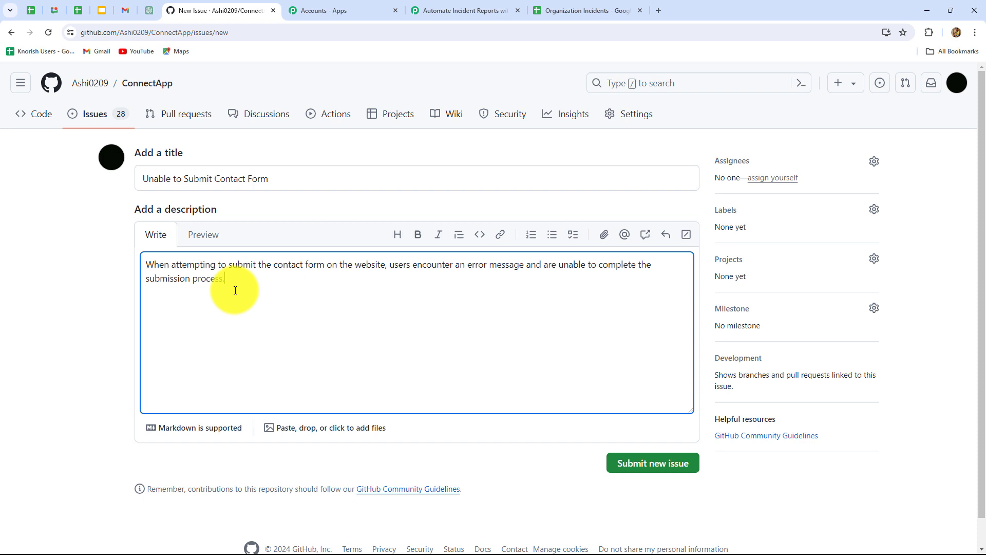
scroll(582, 438, "down", 1)
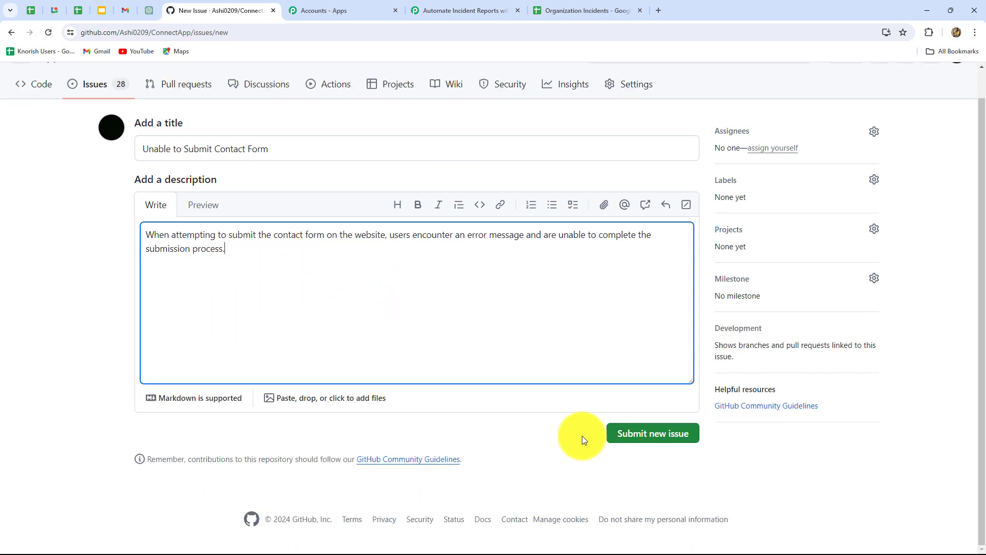
left_click(644, 436)
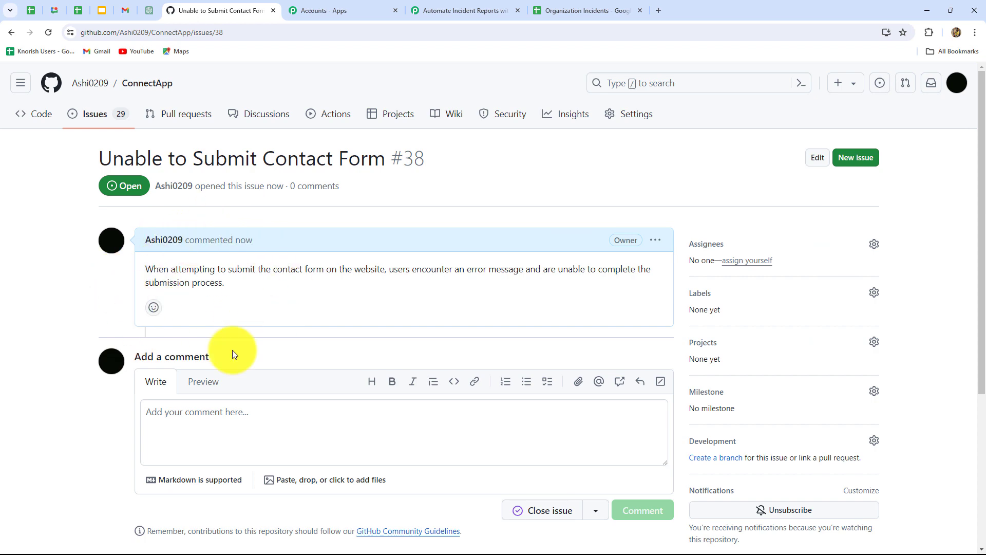
Examine the captured GitHub response in the Pabbly Connect workflow, checking the new issue's body, number and title against the trigger's repository setup
left_click(437, 4)
scroll(849, 452, "down", 4)
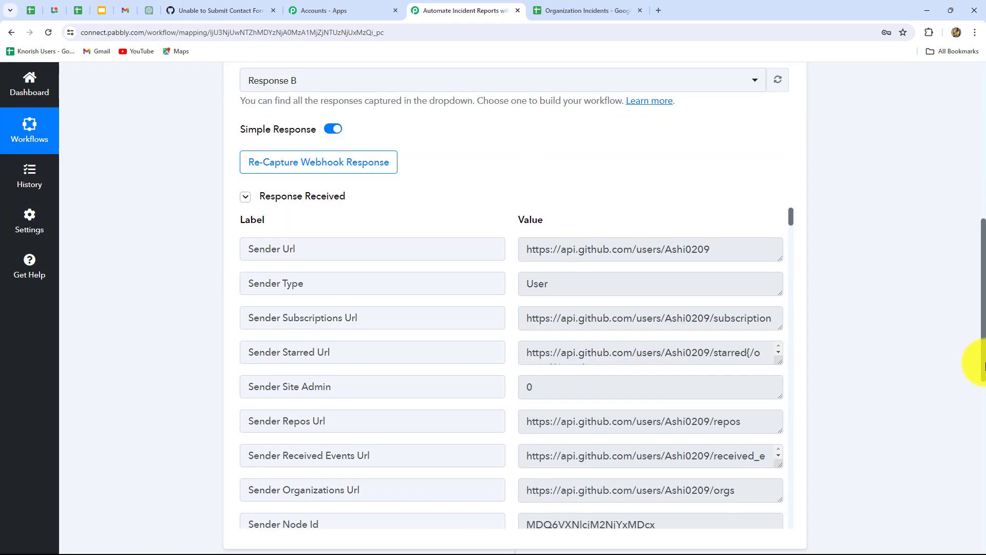
scroll(683, 415, "down", 15)
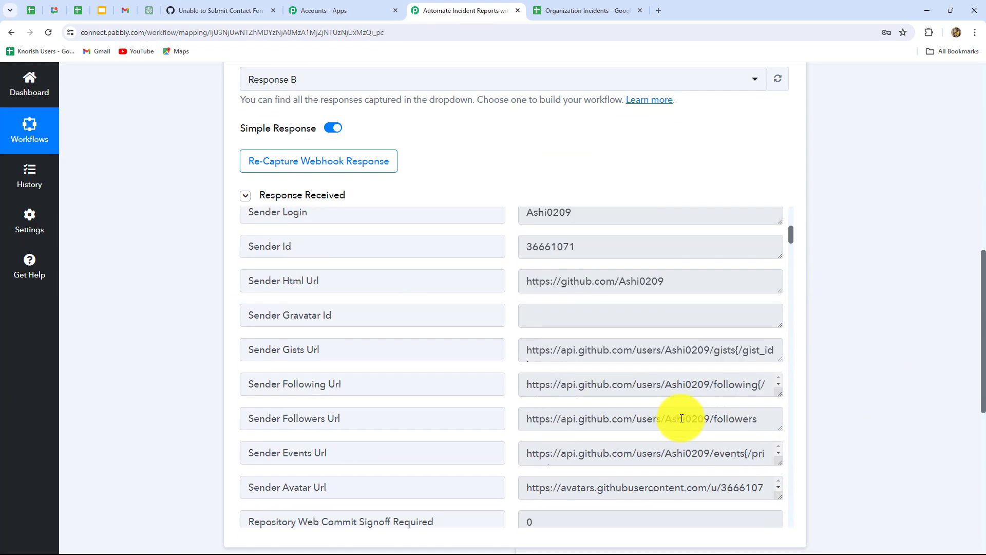
scroll(681, 418, "down", 20)
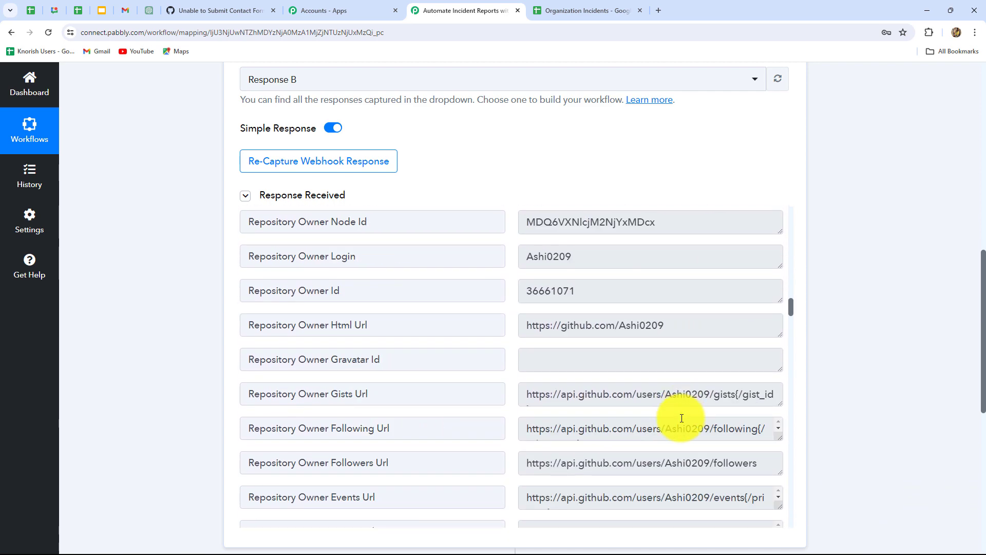
scroll(682, 417, "down", 20)
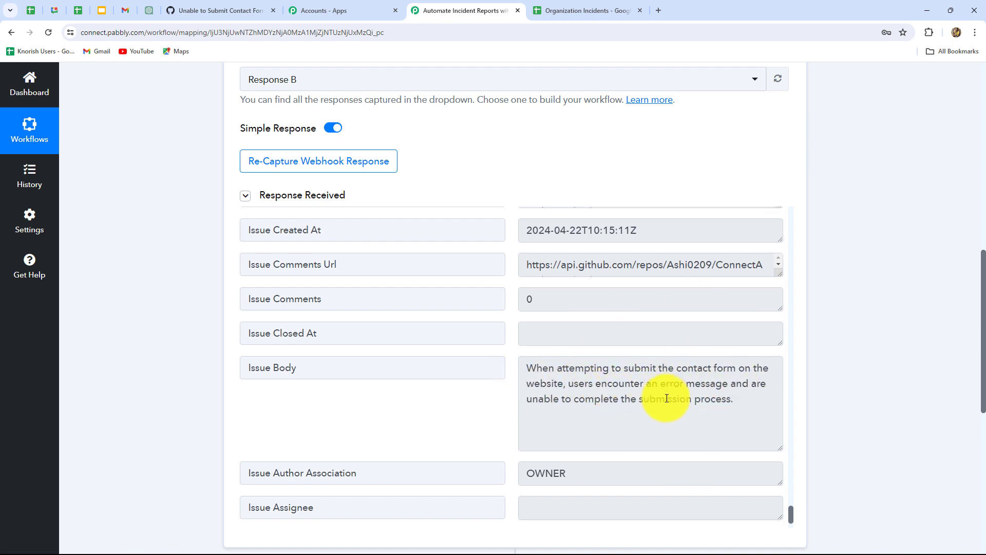
scroll(667, 395, "up", 8)
scroll(631, 445, "up", 10)
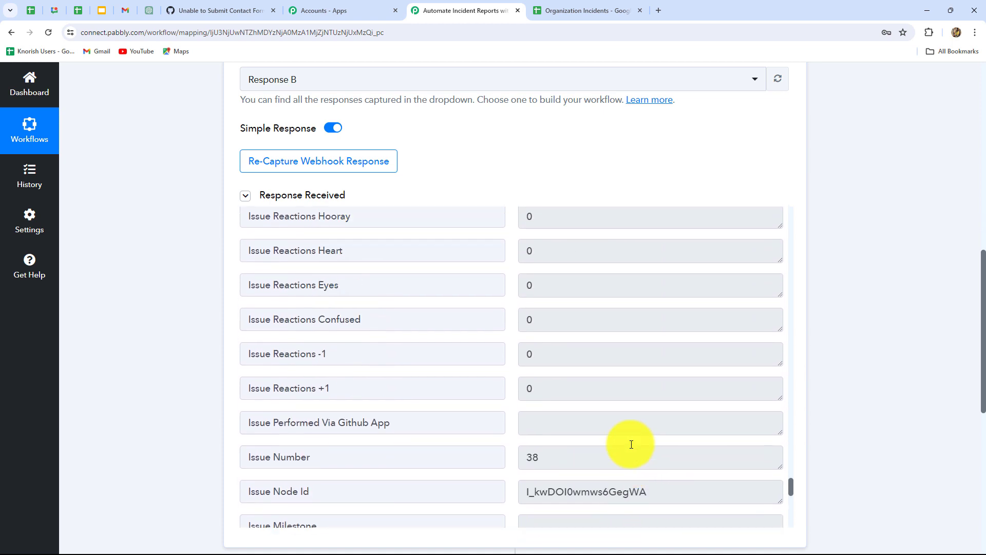
scroll(631, 444, "up", 1)
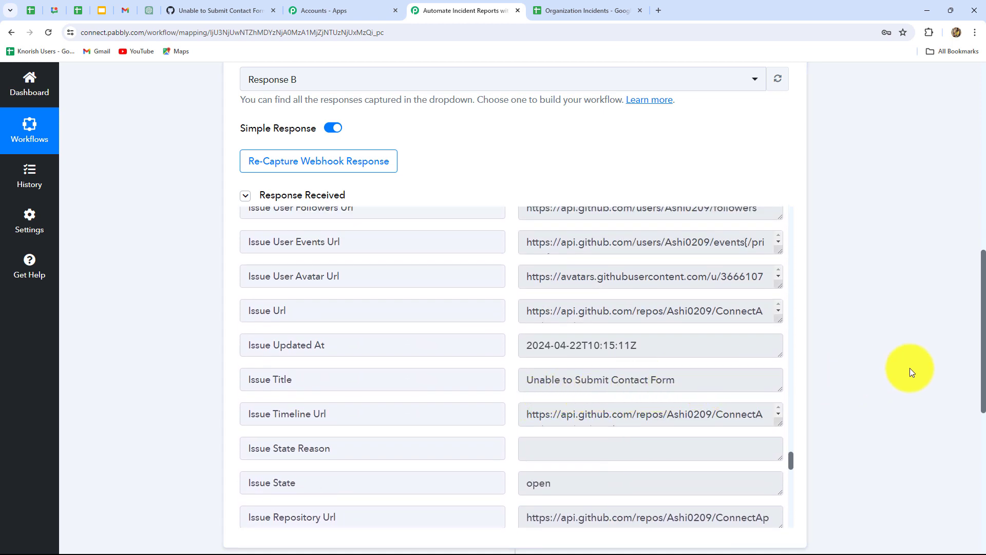
scroll(740, 411, "down", 1)
scroll(969, 413, "down", 1)
scroll(969, 412, "down", 5)
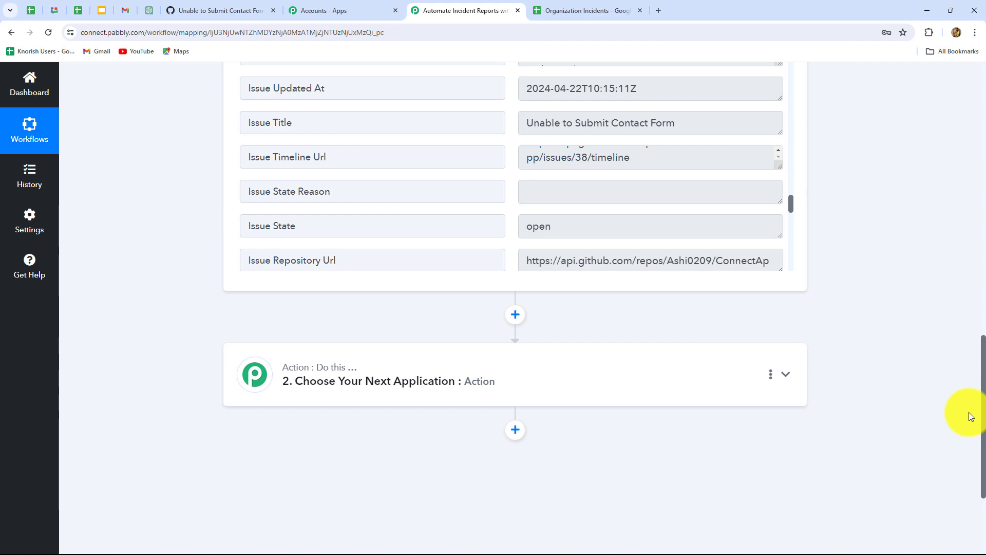
scroll(932, 426, "up", 12)
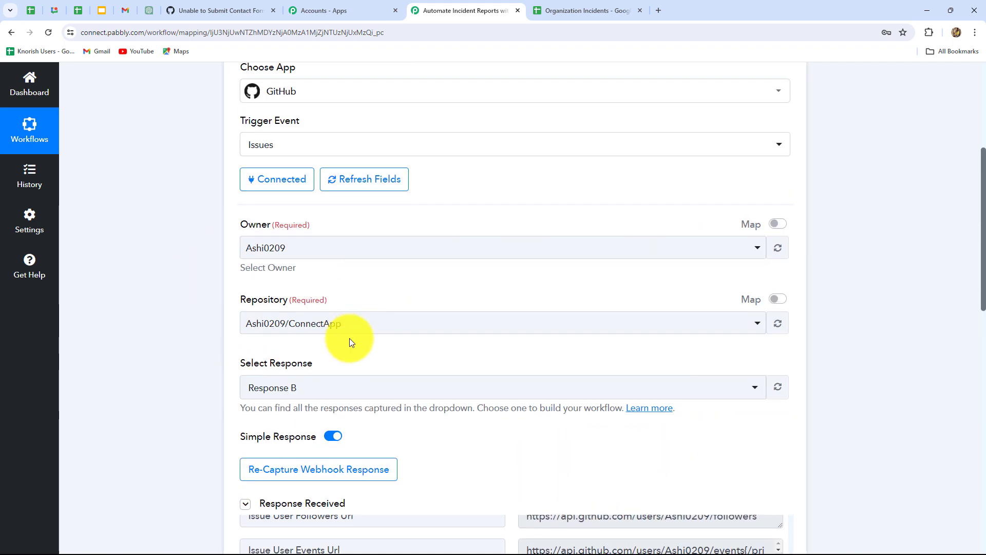
scroll(891, 348, "down", 9)
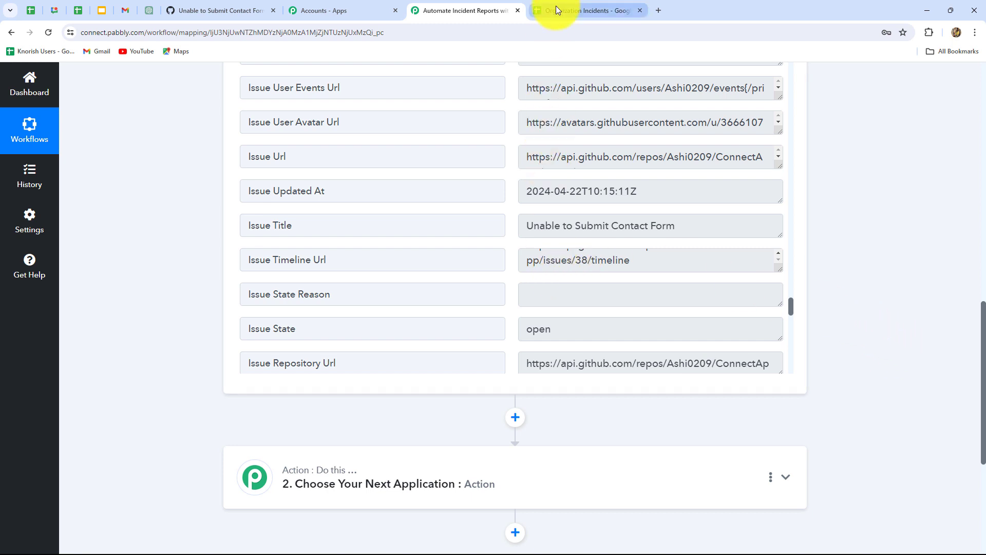
scroll(420, 477, "down", 4)
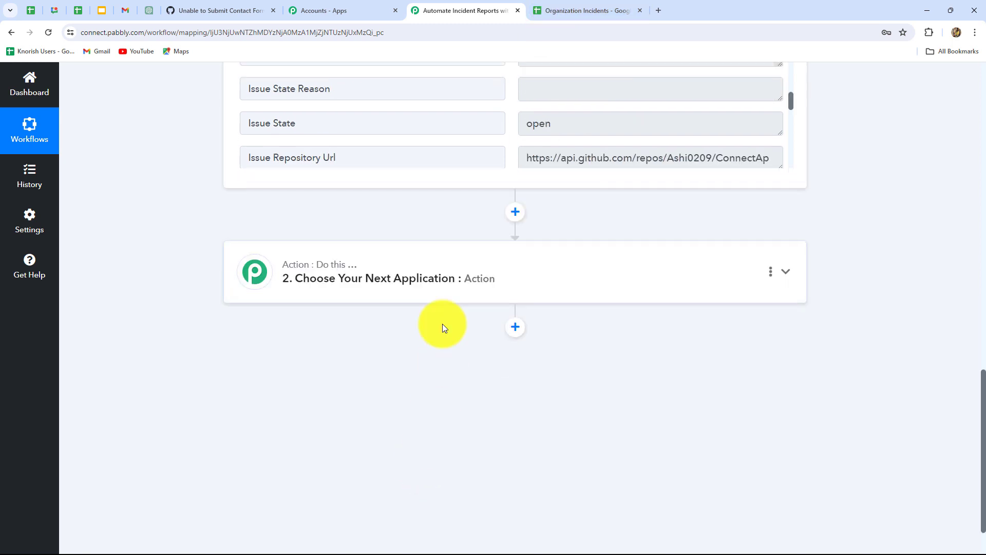
In the Organization Incidents spreadsheet, add a "Description" header in cell D1 and widen column D
left_click(564, 10)
left_click_drag(204, 528, 143, 526)
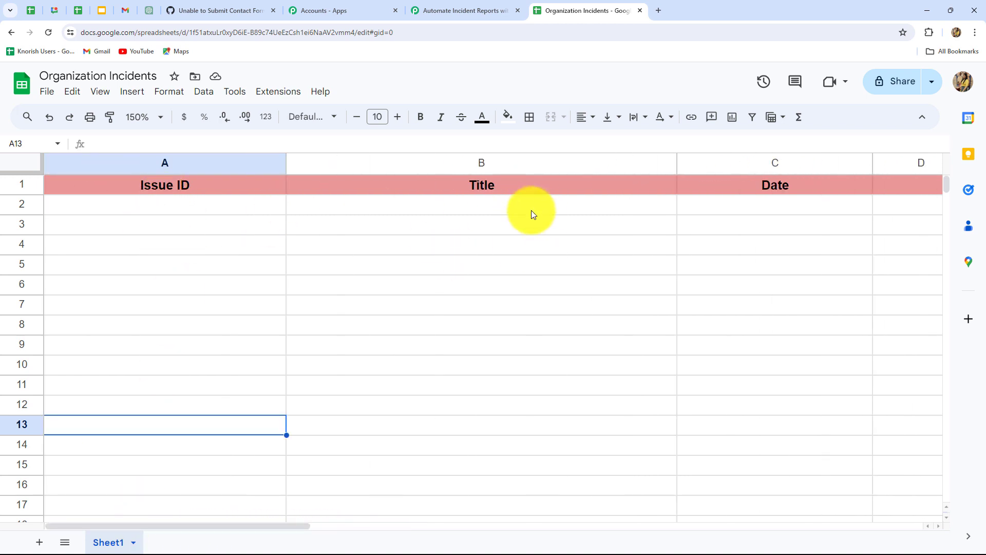
left_click_drag(264, 524, 452, 525)
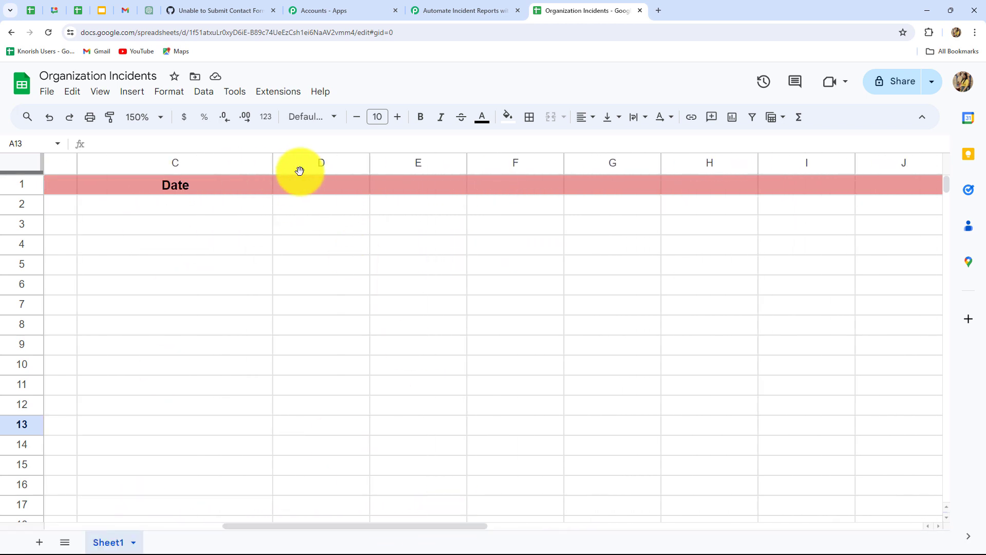
left_click(316, 190)
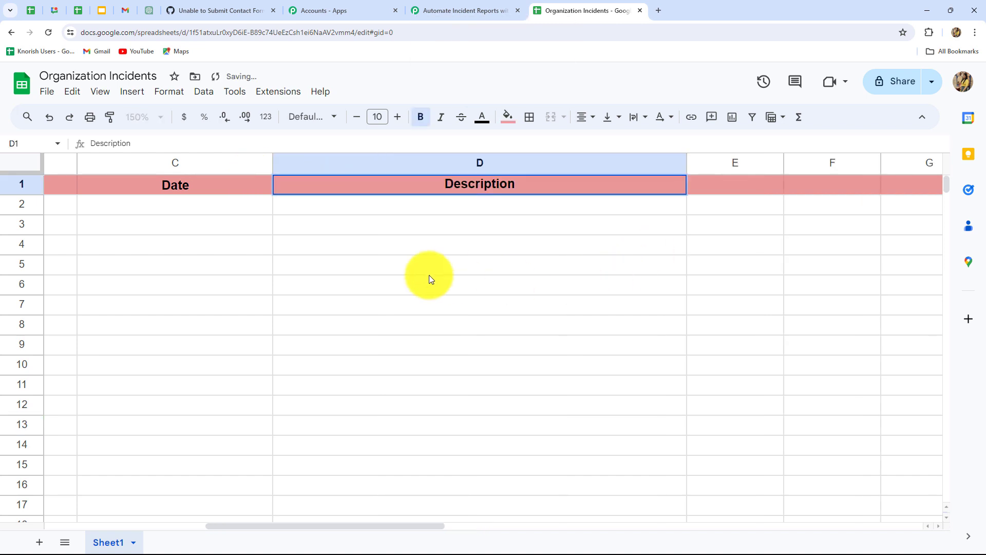
left_click(430, 279)
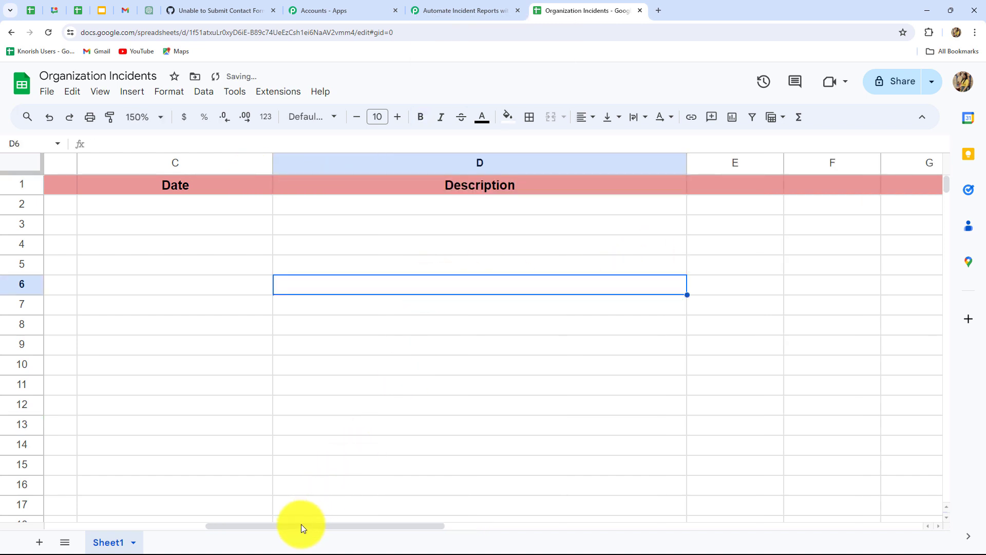
left_click_drag(301, 524, 109, 519)
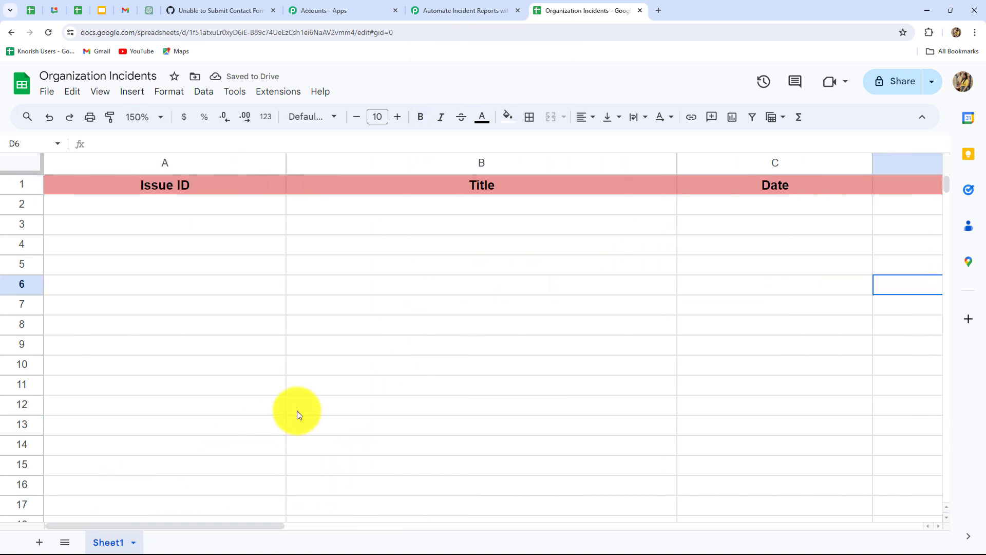
Back in the Pabbly Connect workflow, set the action application to Google Sheets with Add New Row as the action event
left_click(436, 10)
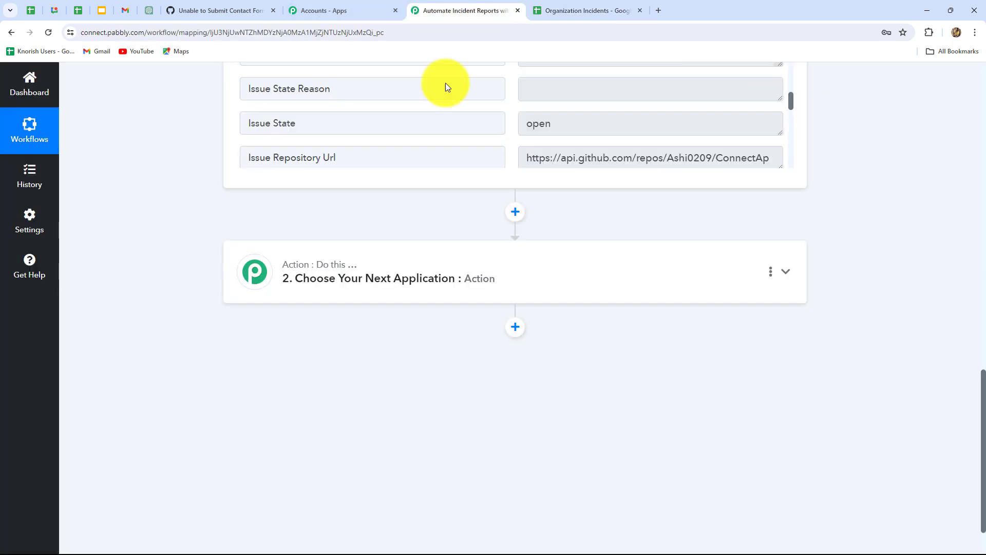
left_click(382, 273)
left_click(272, 284)
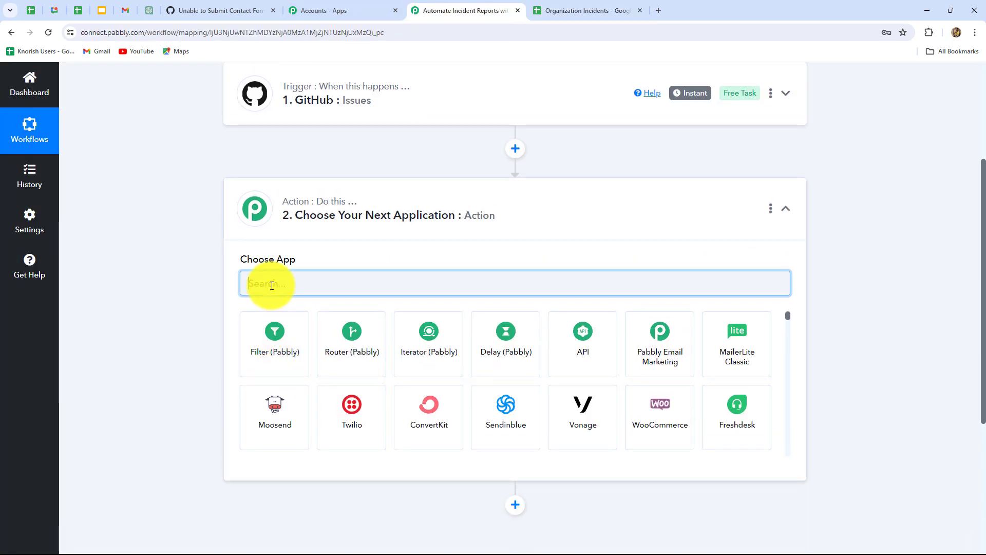
type("Googl")
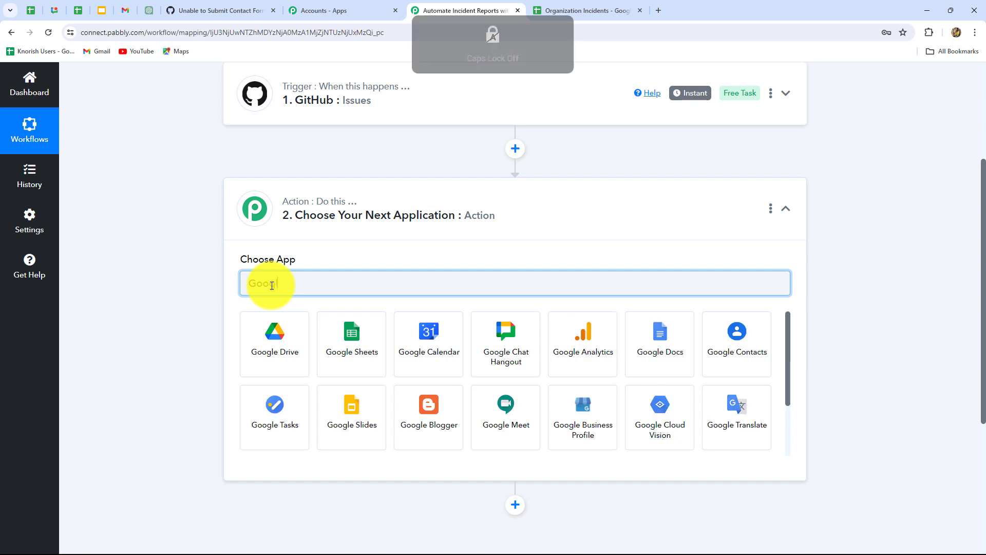
left_click(358, 335)
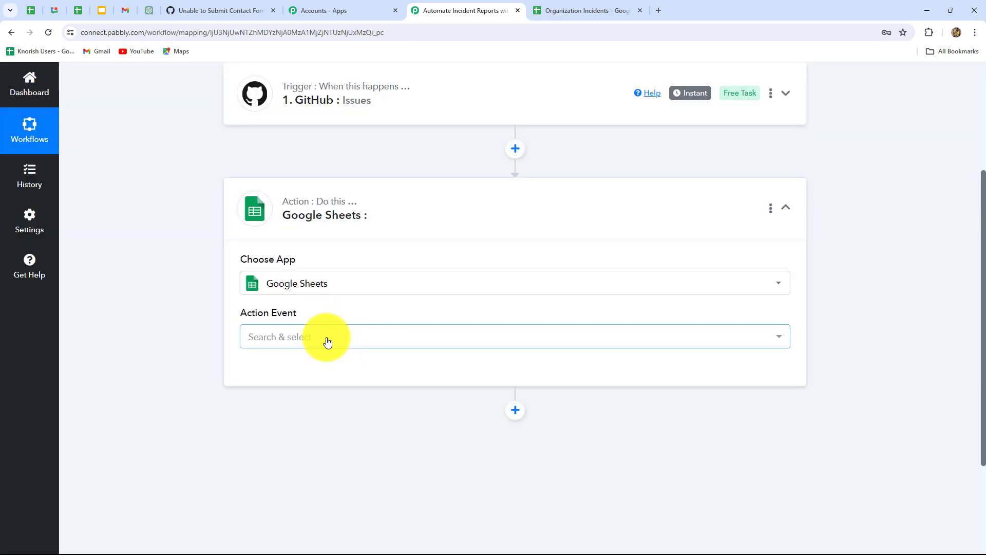
left_click(327, 341)
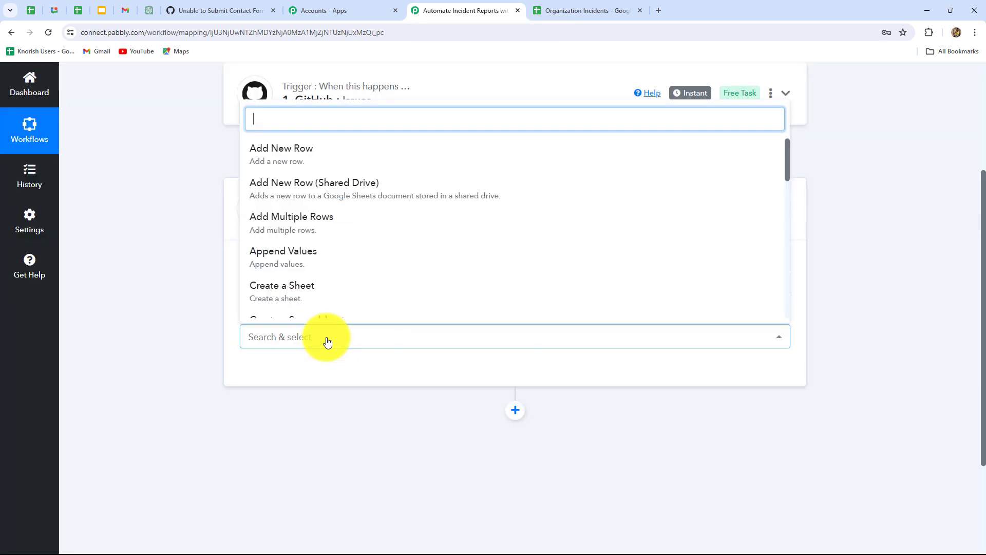
left_click(312, 163)
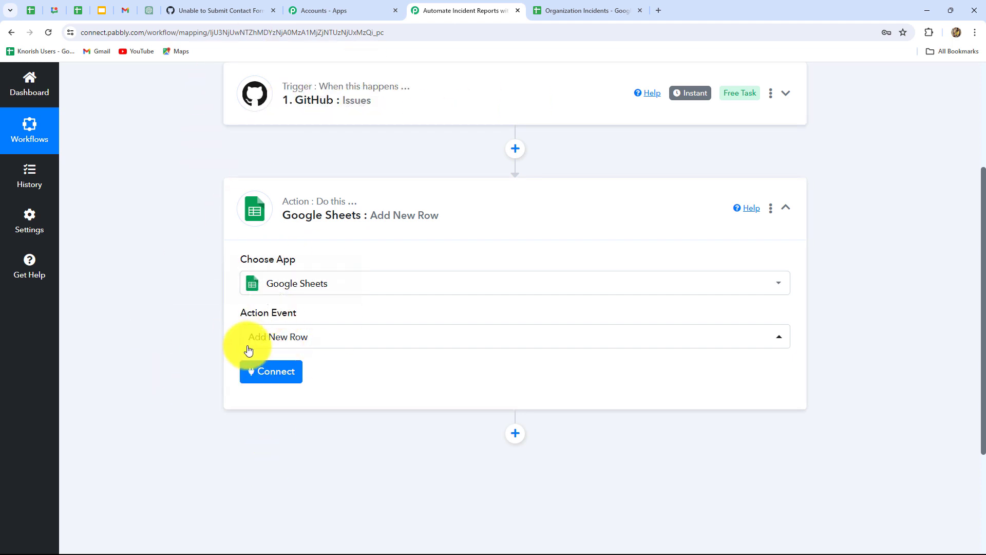
Connect the Google Sheets action through the existing connection Google Sheets #47 and review its spreadsheet, sheet and column fields
left_click(271, 379)
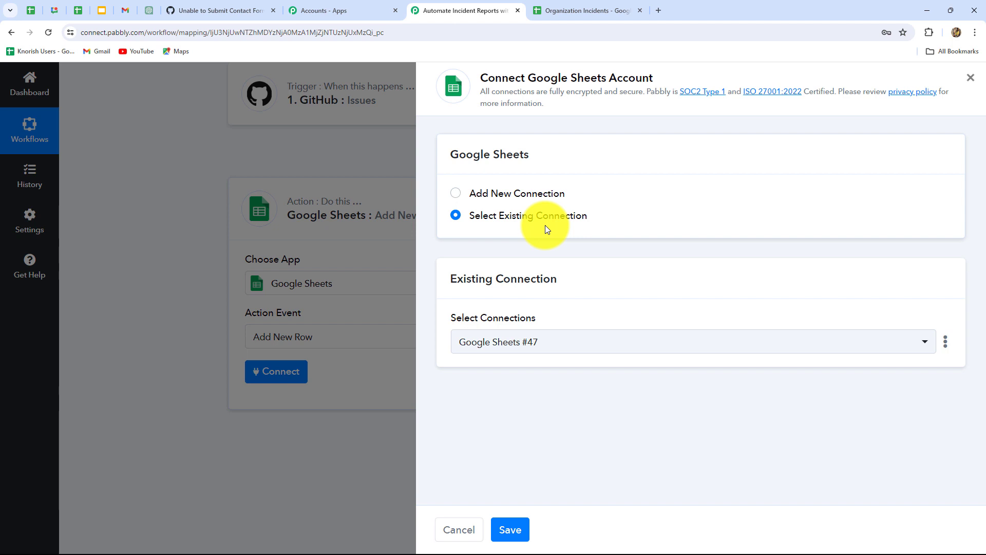
left_click(457, 196)
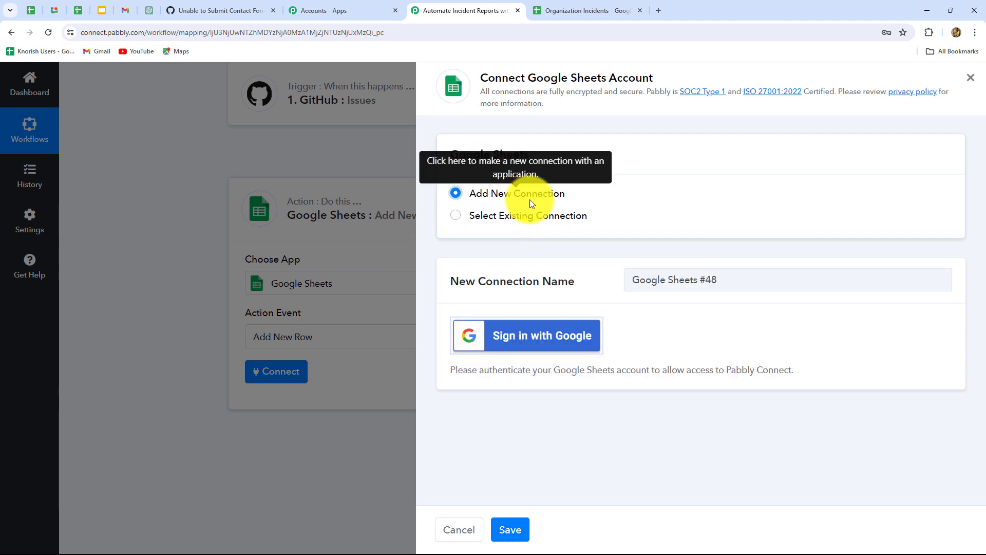
left_click(456, 216)
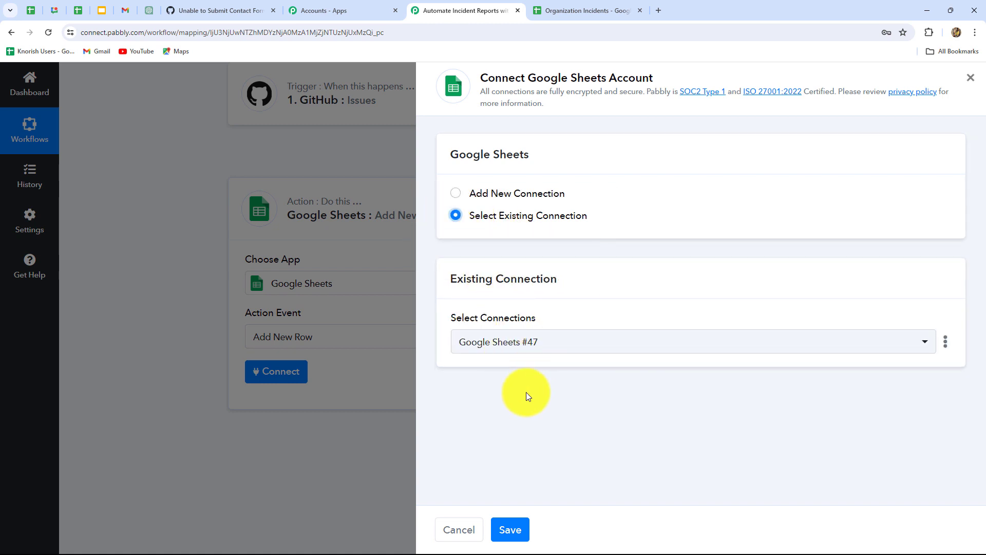
left_click(512, 528)
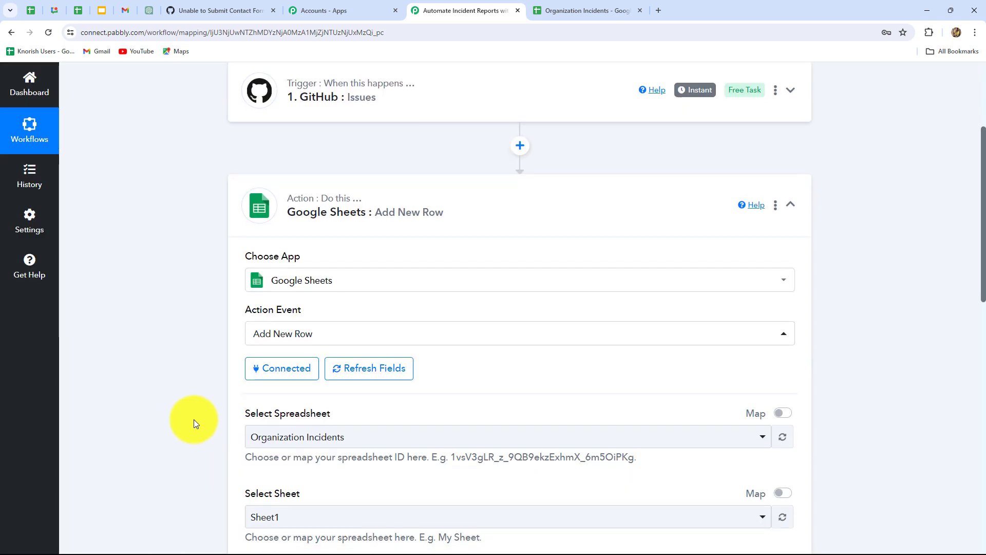
scroll(193, 419, "down", 3)
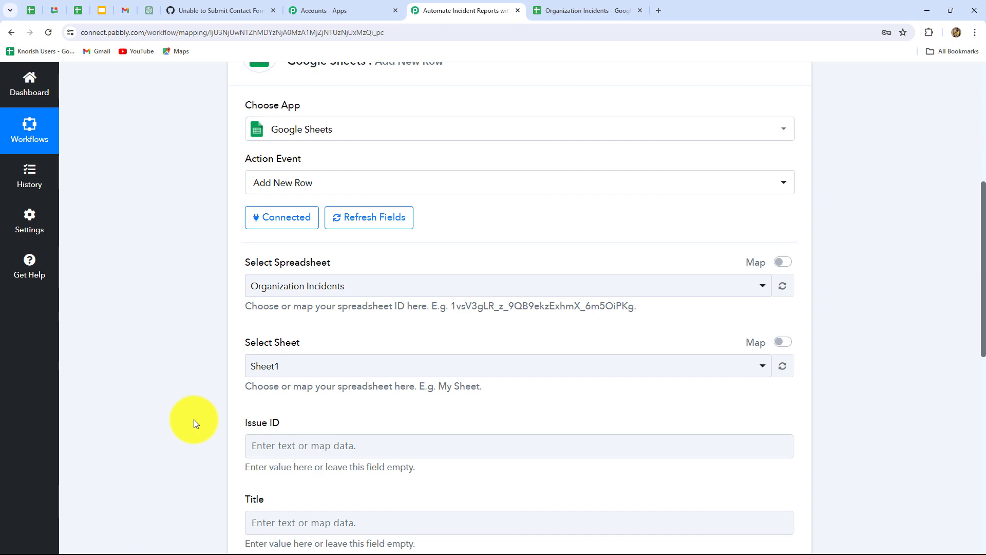
scroll(193, 419, "down", 7)
scroll(193, 419, "up", 6)
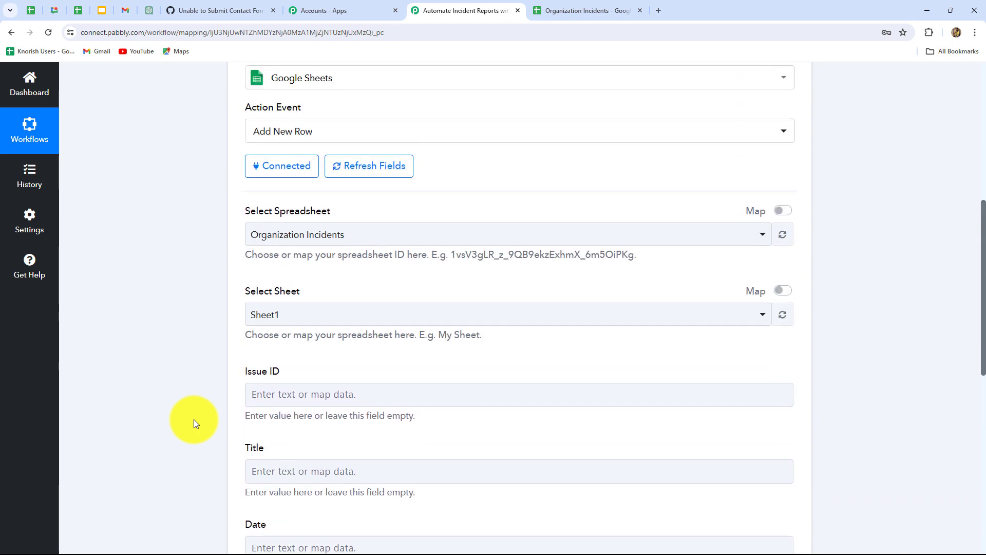
Compare the Google Sheets action's Issue ID, Title, Date and Description fields with the column headers in the Organization Incidents spreadsheet
scroll(236, 348, "down", 1)
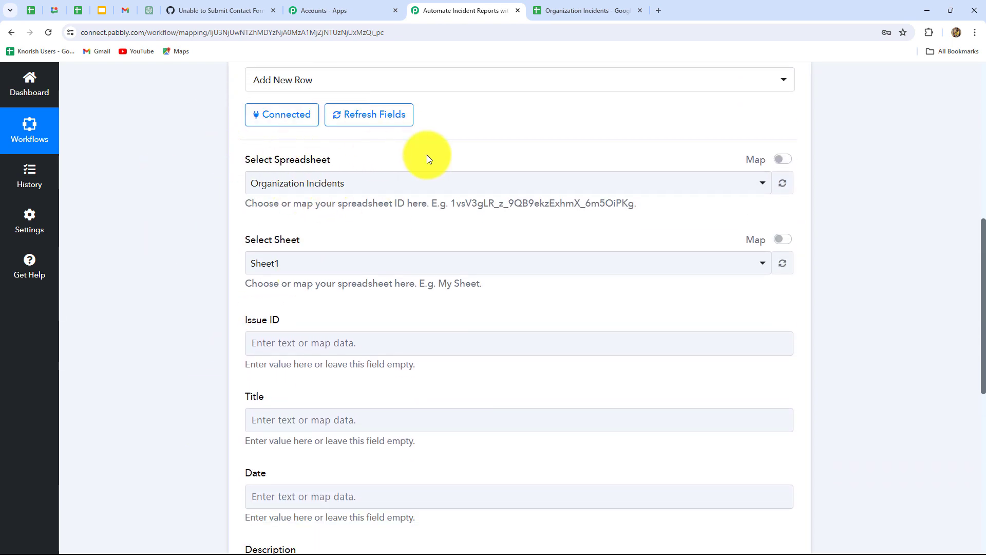
left_click(559, 10)
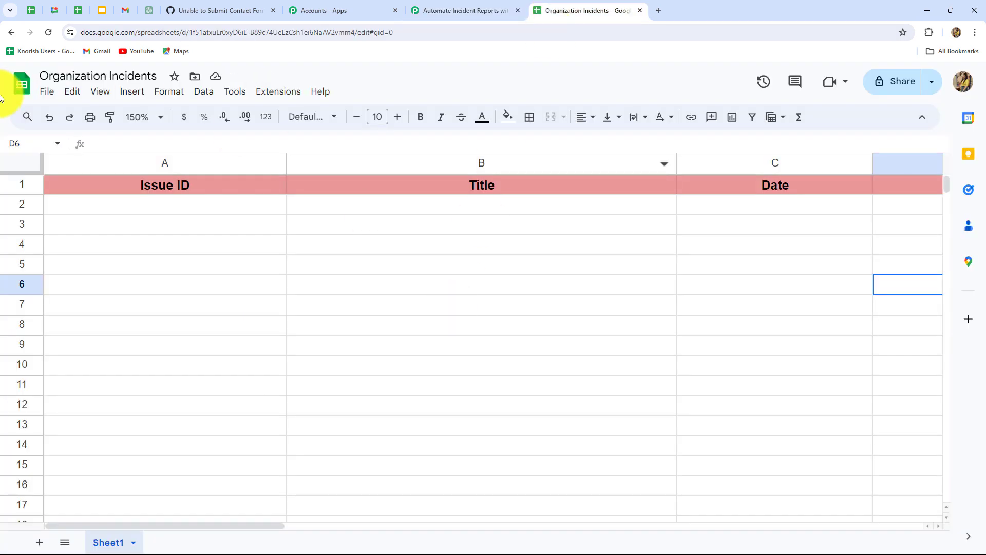
left_click(414, 13)
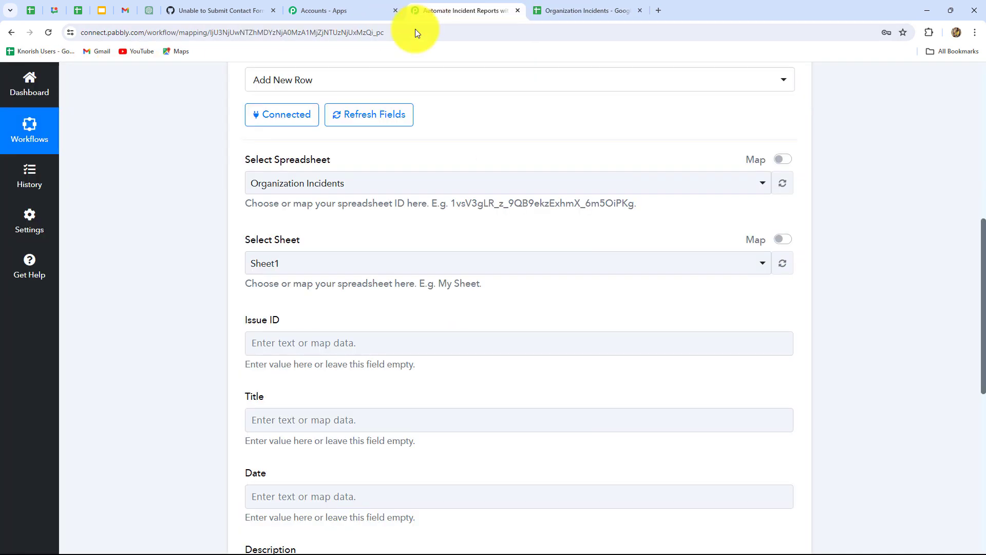
scroll(324, 158, "down", 1)
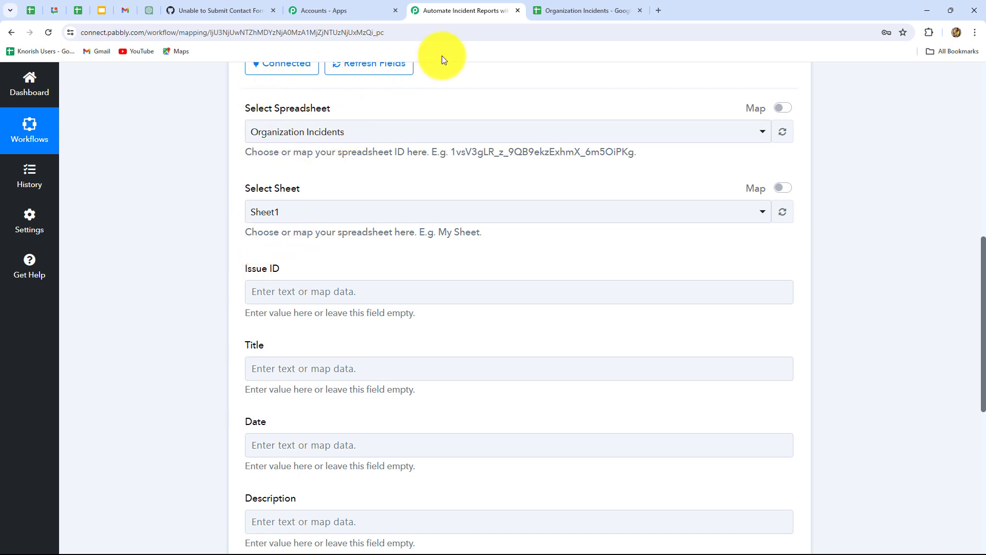
left_click(554, 13)
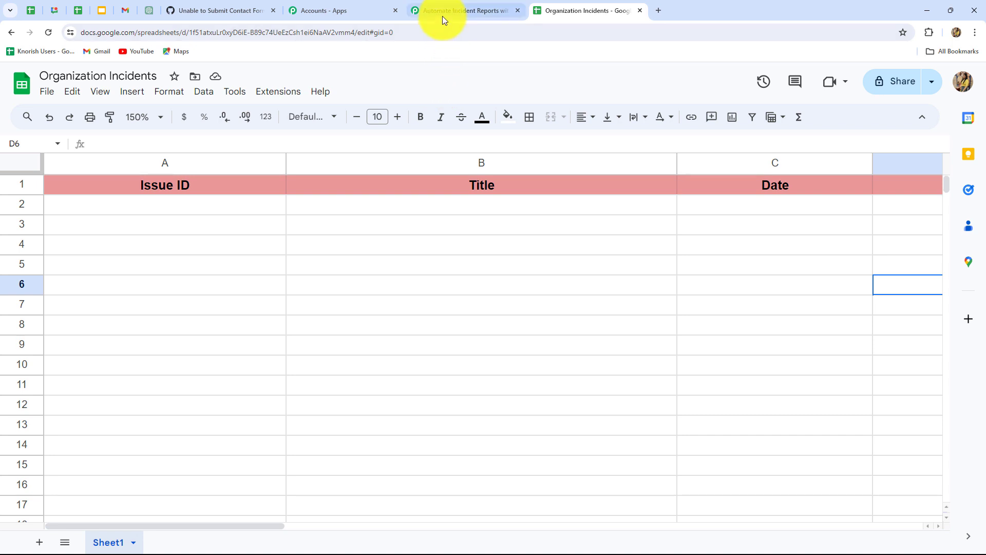
left_click(462, 12)
scroll(199, 386, "down", 3)
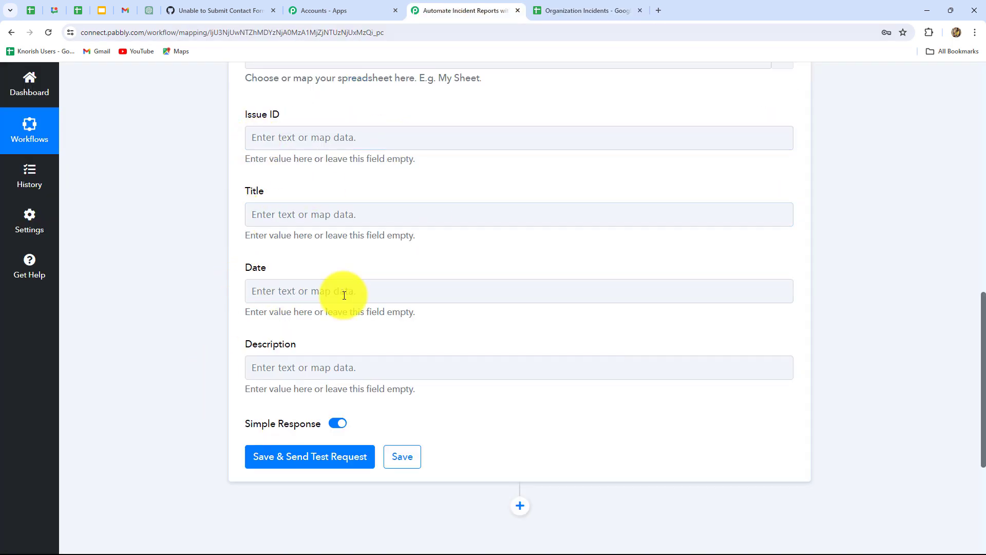
scroll(491, 369, "up", 1)
scroll(491, 369, "down", 2)
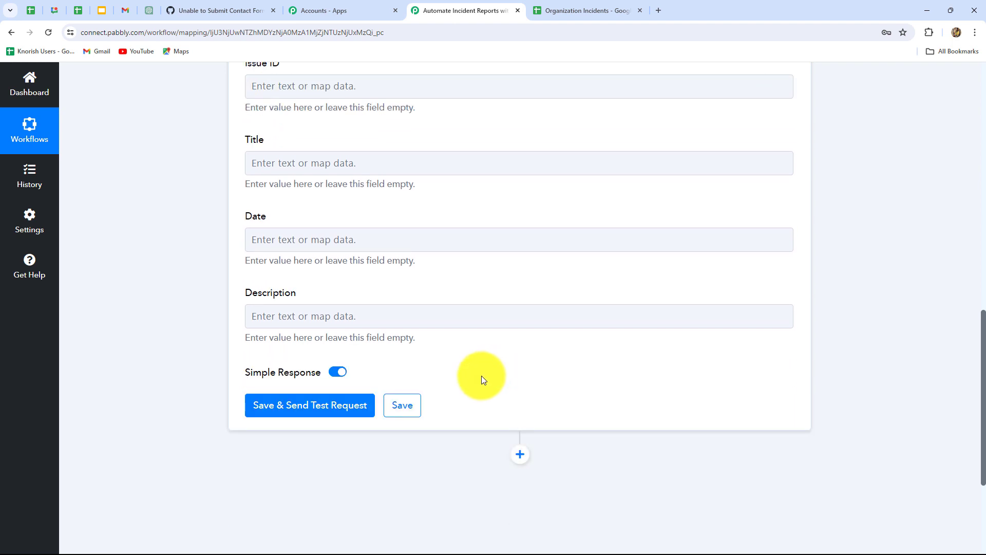
scroll(482, 375, "up", 2)
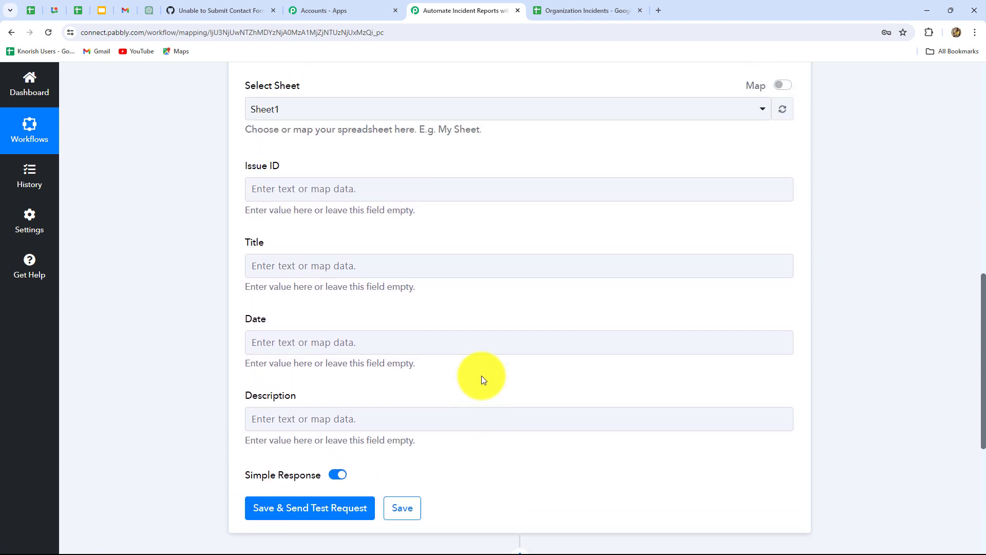
Map the Issue ID field of the Google Sheets action to the Issue Id value from the GitHub trigger data
left_click(379, 187)
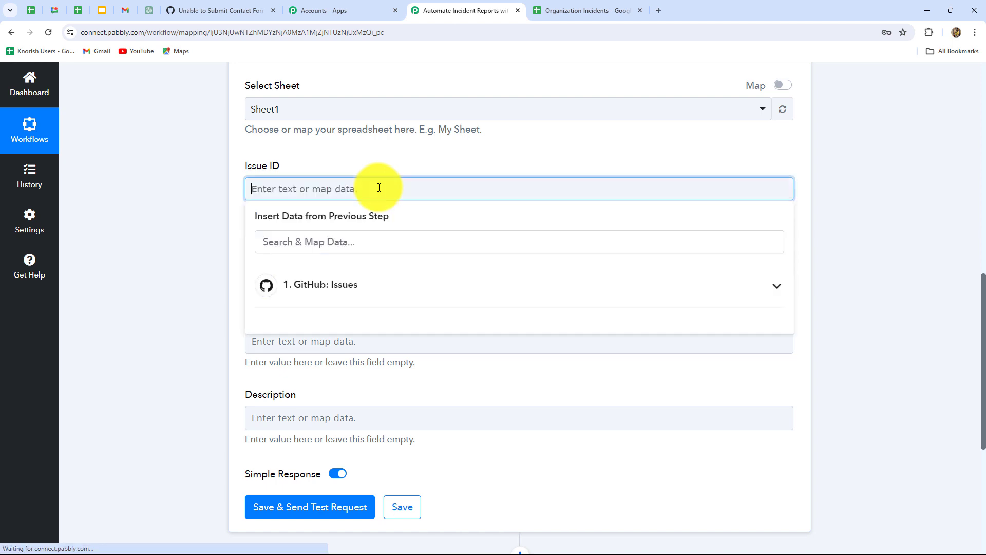
left_click(324, 283)
scroll(426, 380, "down", 5)
scroll(425, 381, "down", 5)
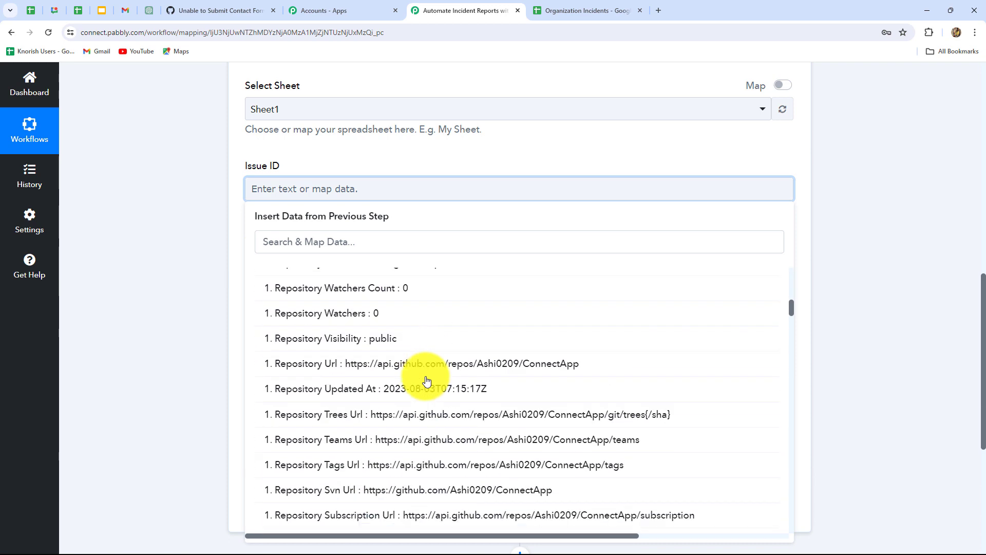
scroll(425, 379, "up", 3)
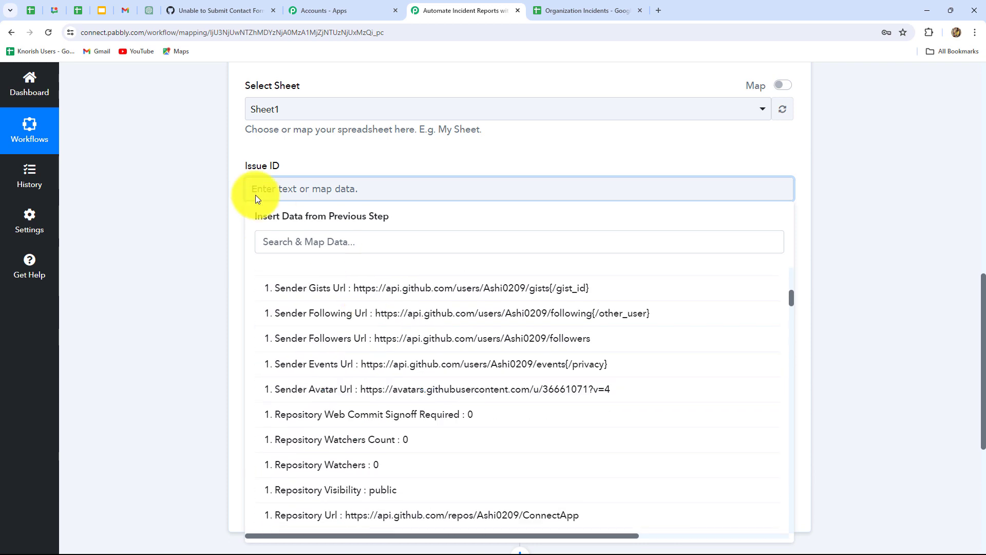
left_click(270, 243)
type("issu")
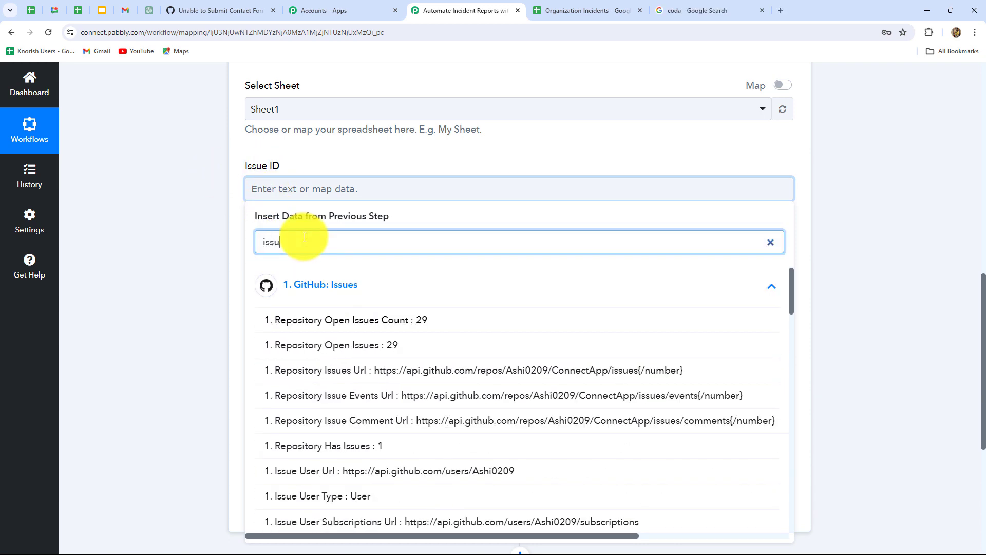
type("e i")
left_click(343, 321)
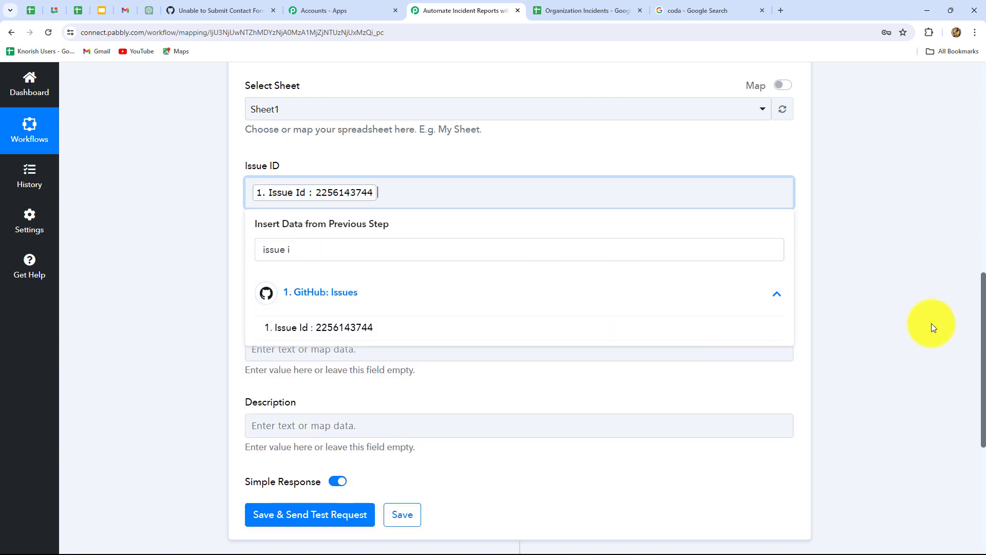
left_click(931, 323)
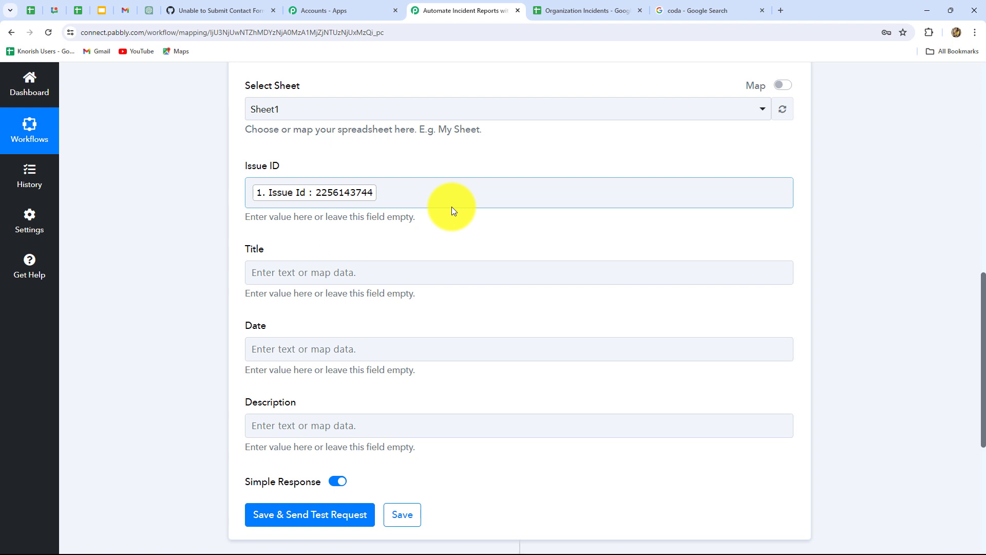
Check the spreadsheet's headers and map the action's Title field to Issue Title from the GitHub trigger data
left_click(311, 271)
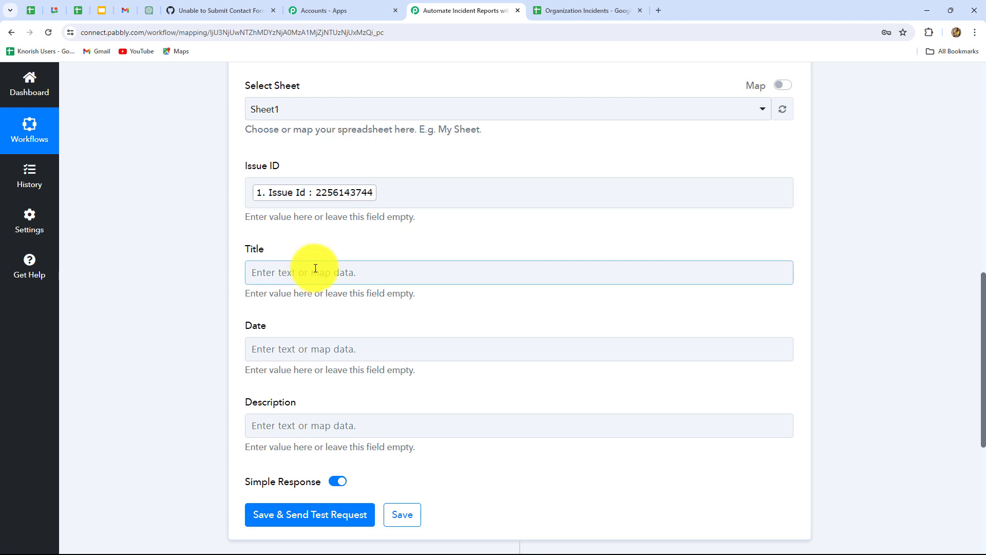
left_click(341, 214)
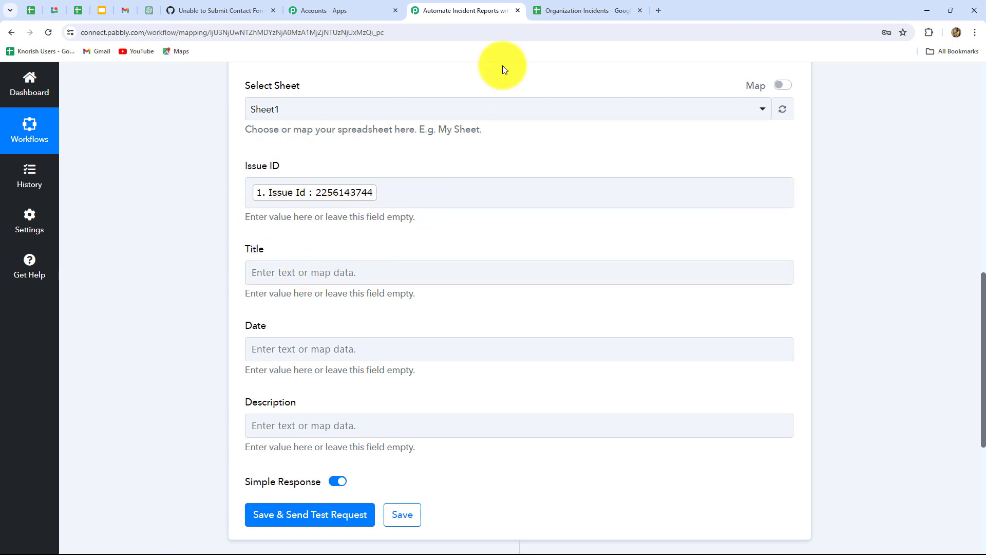
left_click(589, 2)
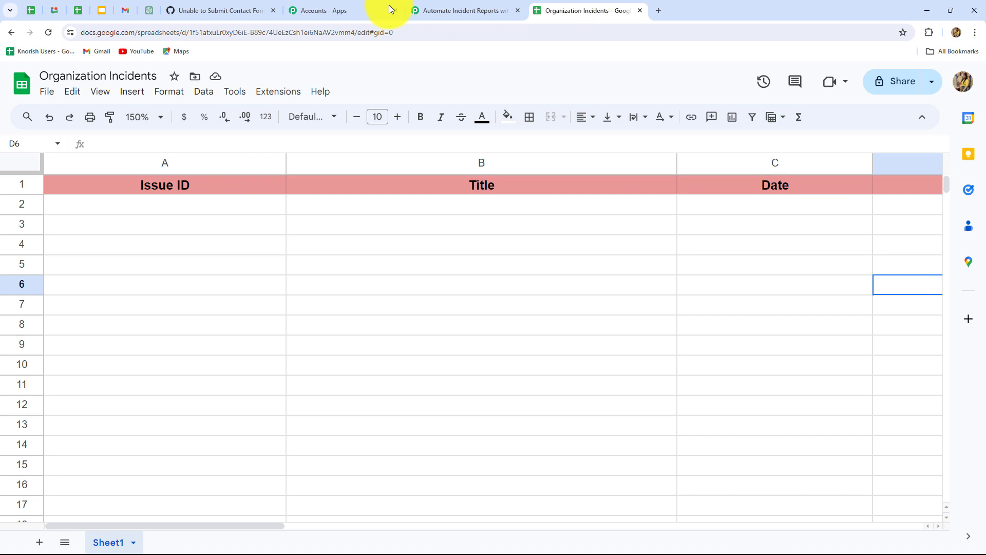
left_click(449, 9)
scroll(324, 264, "down", 2)
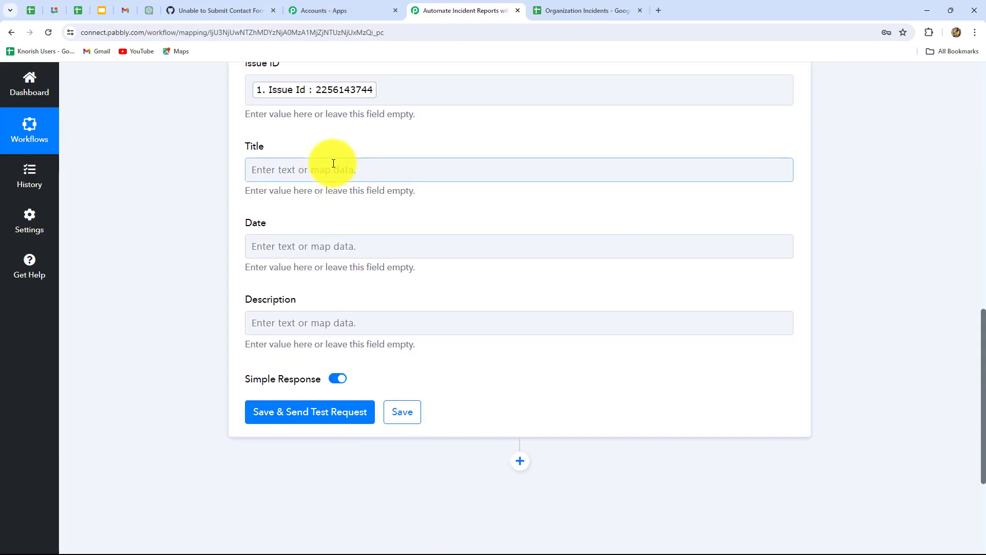
left_click(330, 175)
left_click(328, 174)
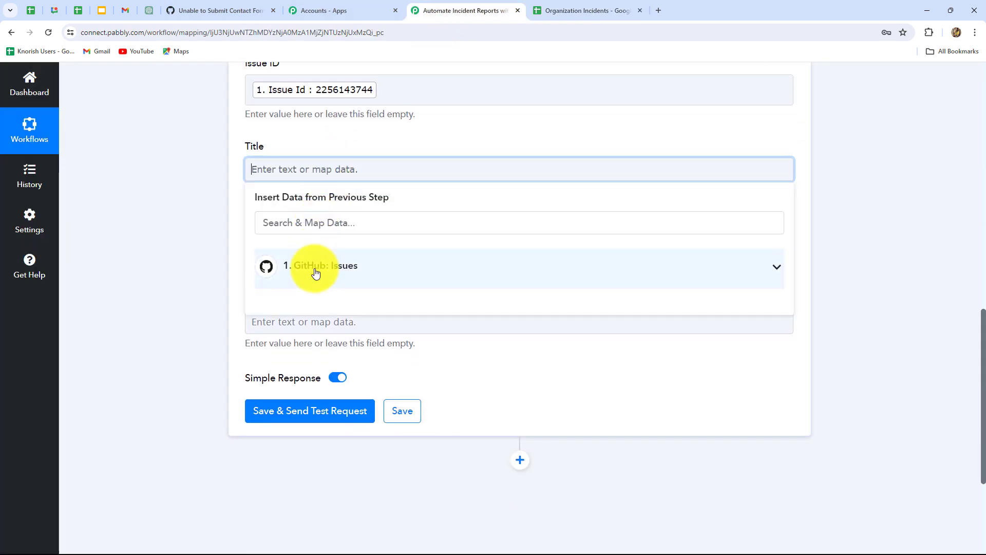
left_click(314, 268)
left_click(317, 226)
type("titl")
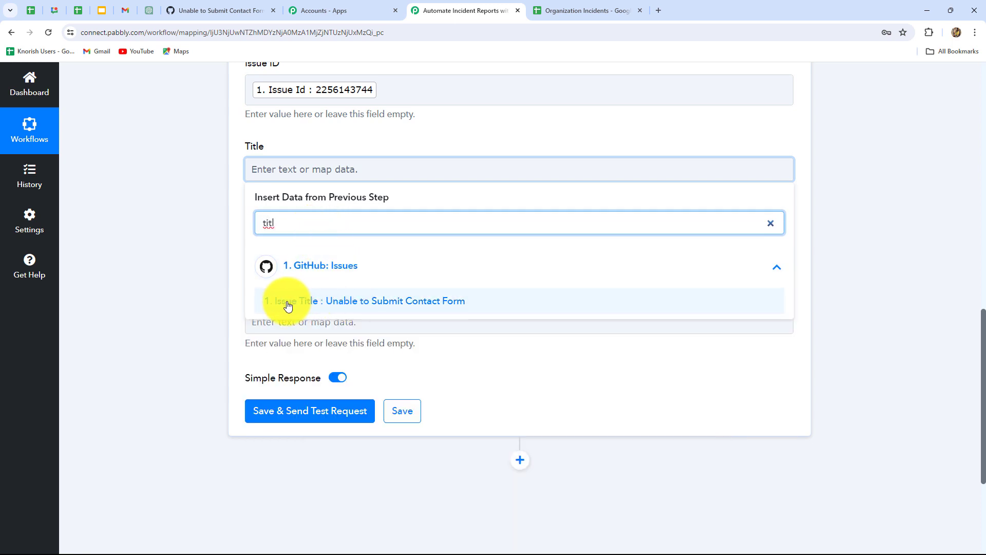
left_click(370, 306)
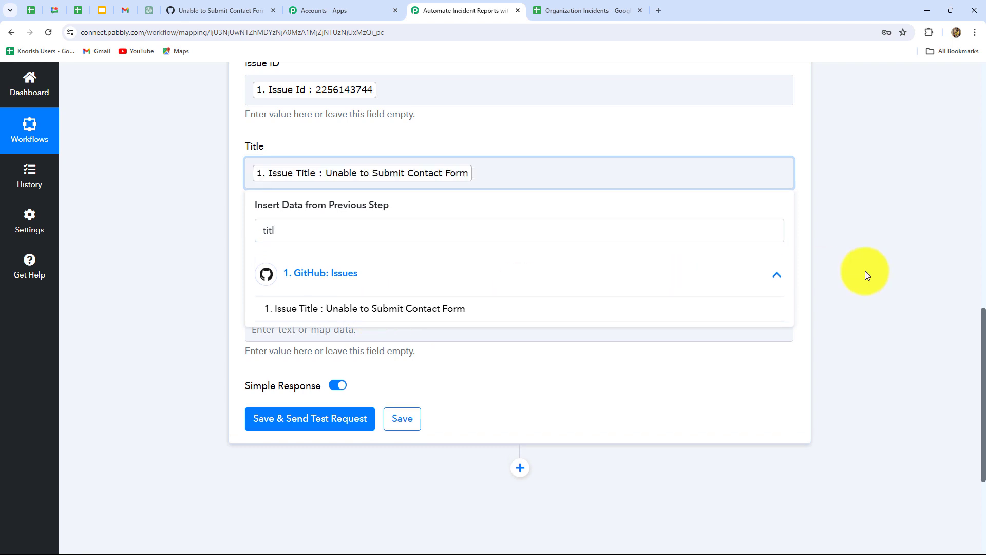
left_click(866, 271)
Search the GitHub trigger data for "date" to find a value for the Google Sheets action's Date field
scroll(363, 312, "down", 2)
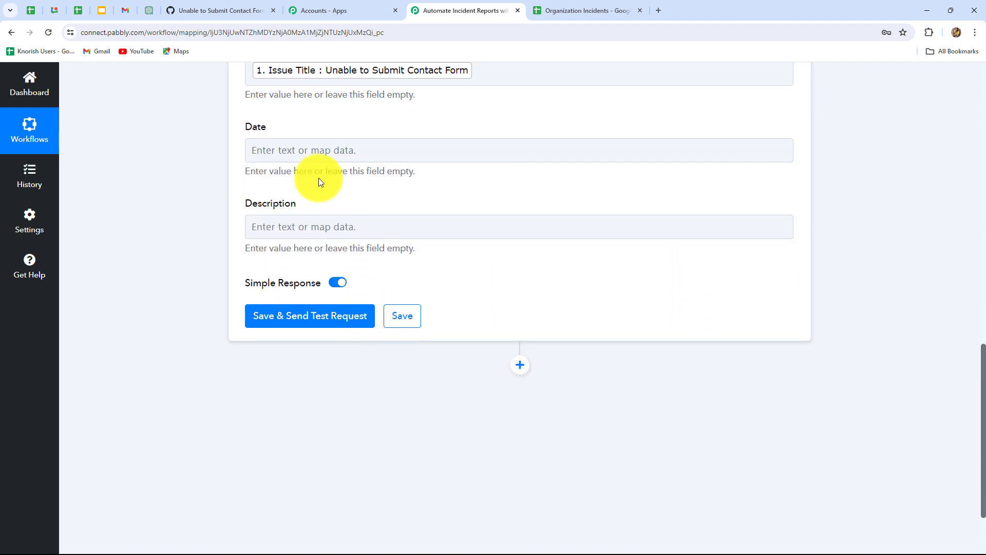
left_click(319, 152)
left_click(331, 246)
scroll(380, 347, "down", 3)
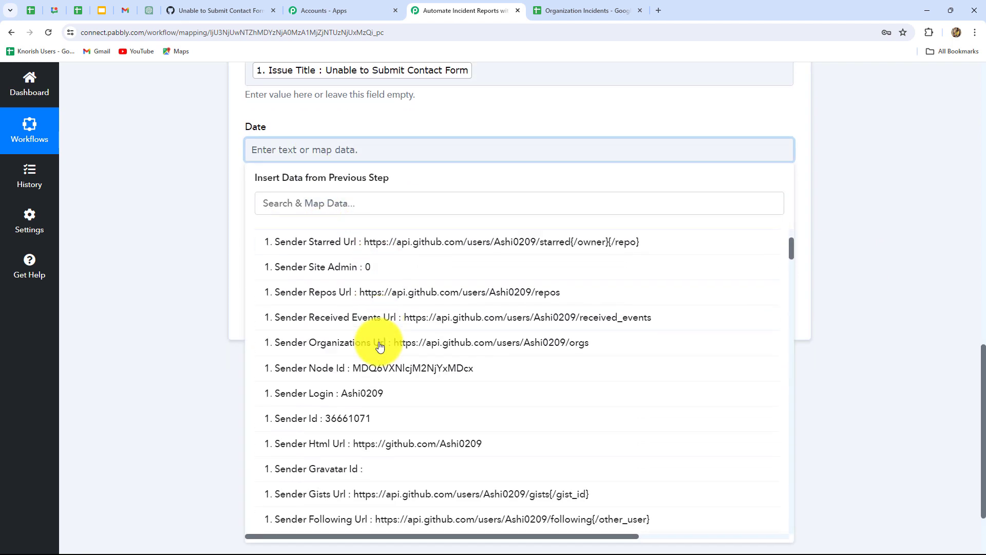
left_click(300, 203)
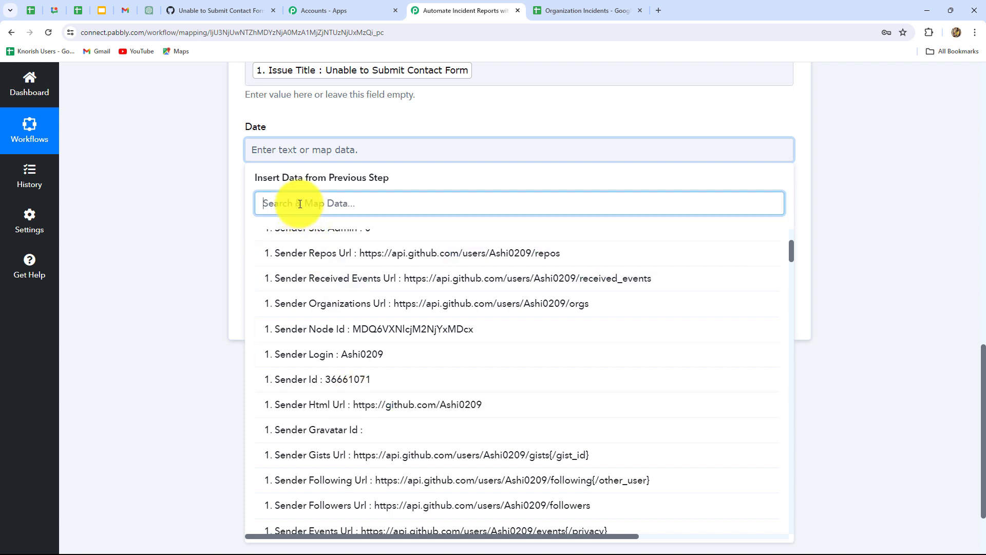
type("date")
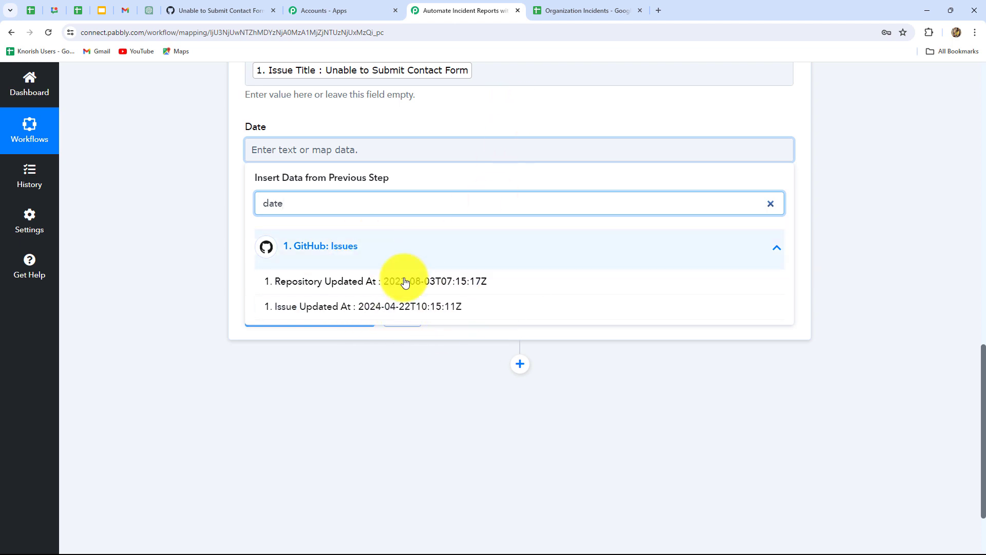
Insert a Date/Time Formatter (Pabbly) action between GitHub and Google Sheets, with Format Date Only as the event, and connect it
scroll(846, 309, "up", 15)
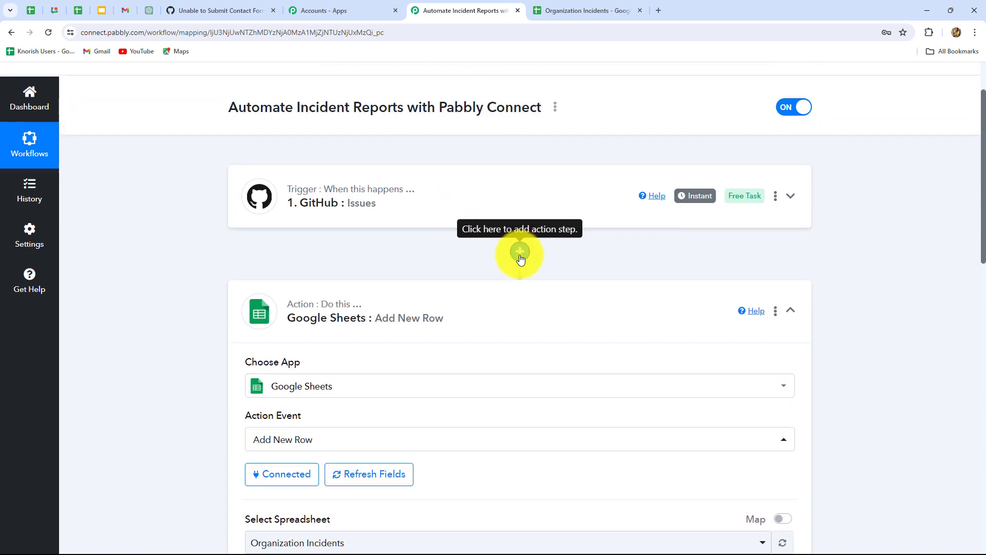
left_click(520, 253)
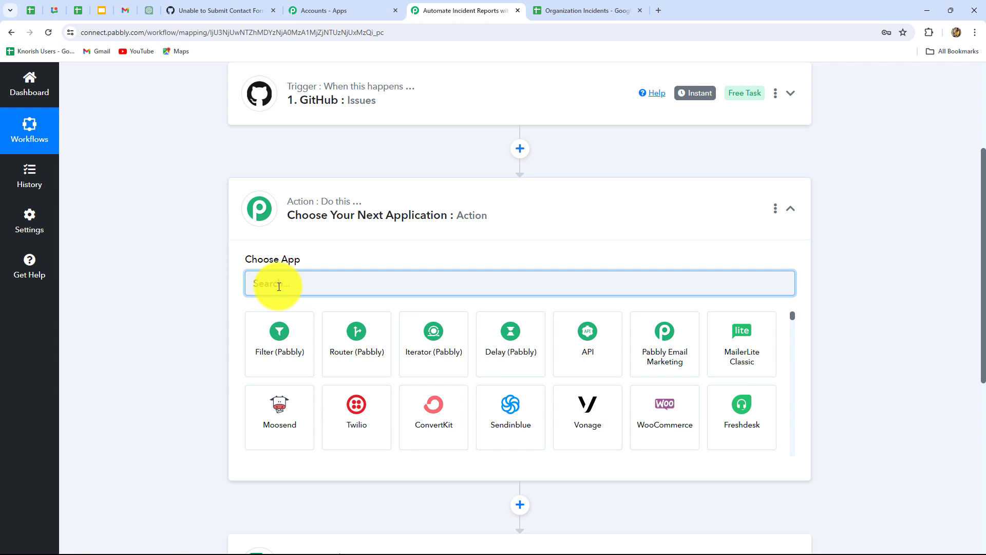
type("Date")
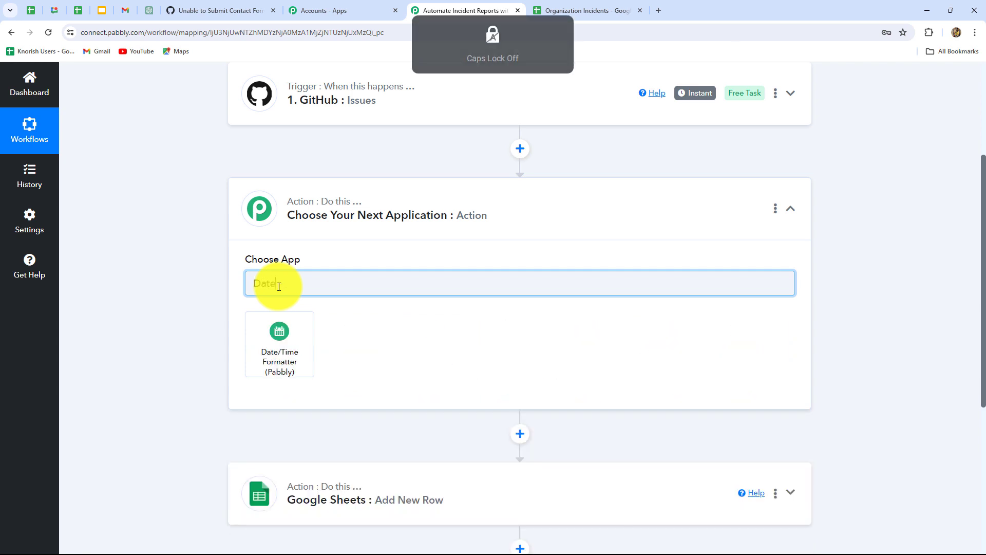
left_click(274, 345)
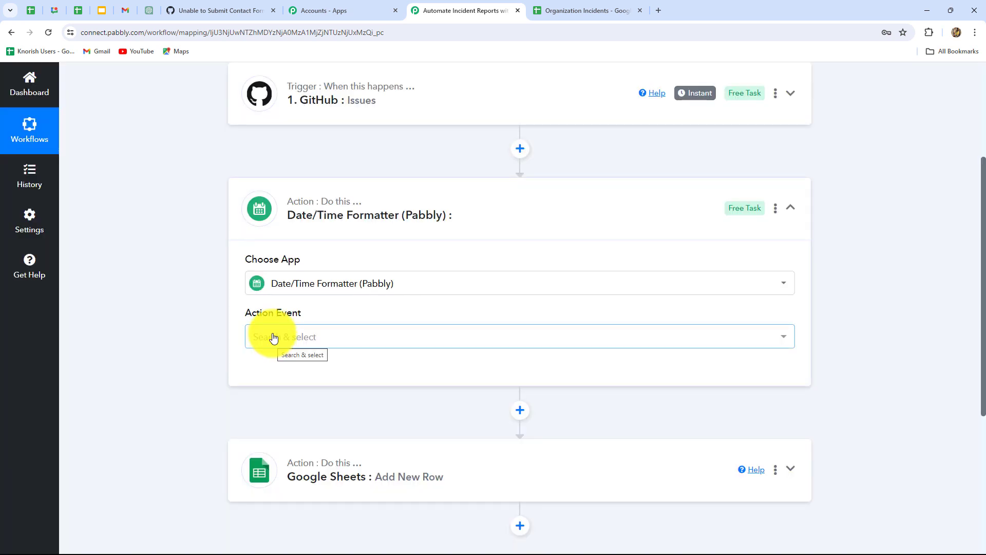
left_click(274, 338)
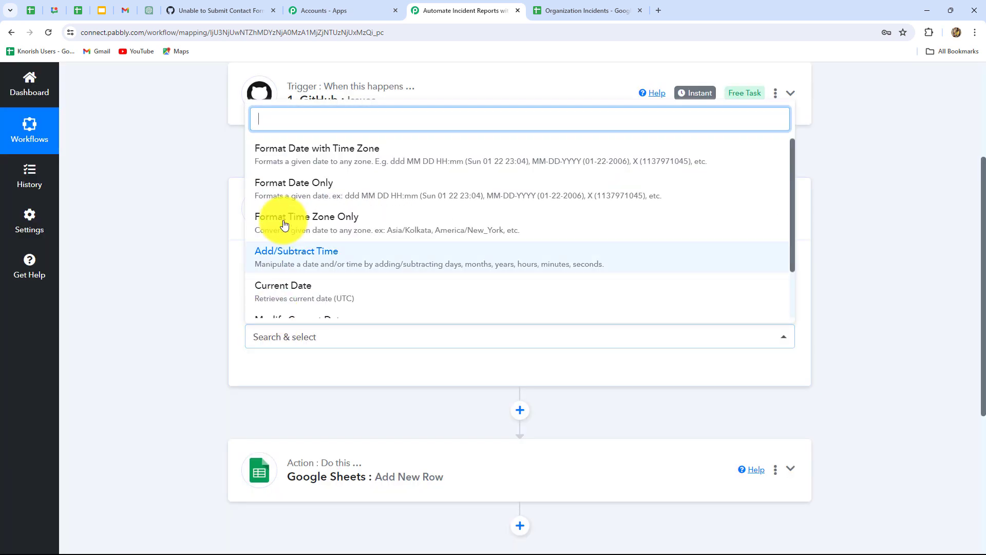
left_click(325, 196)
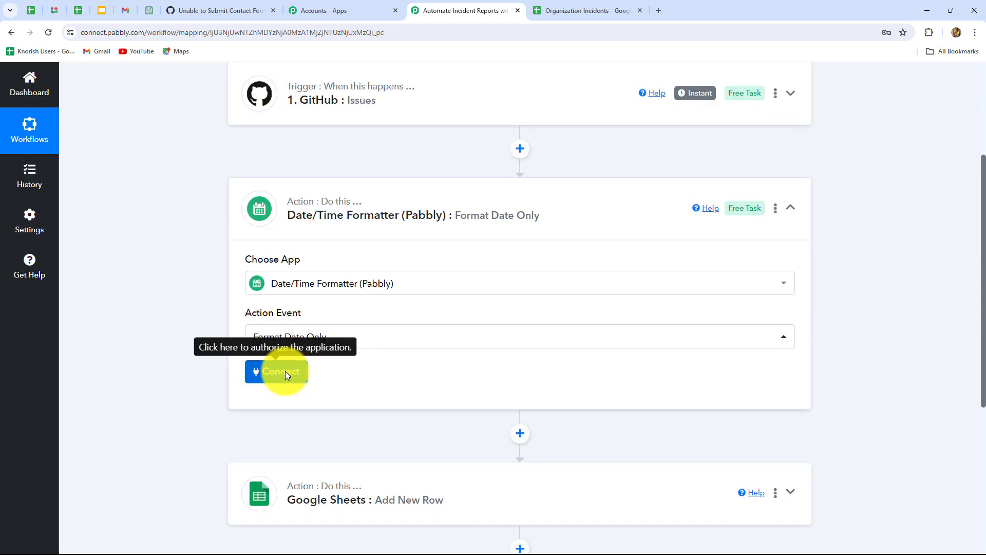
left_click(285, 371)
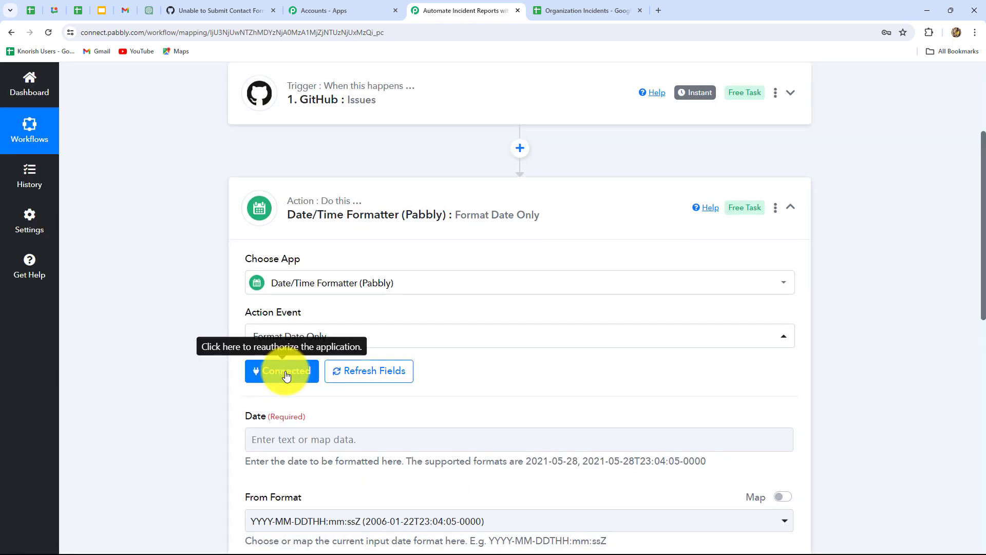
Map the Date/Time Formatter's Date field to the Issue Updated At value from the GitHub trigger data
scroll(286, 375, "down", 4)
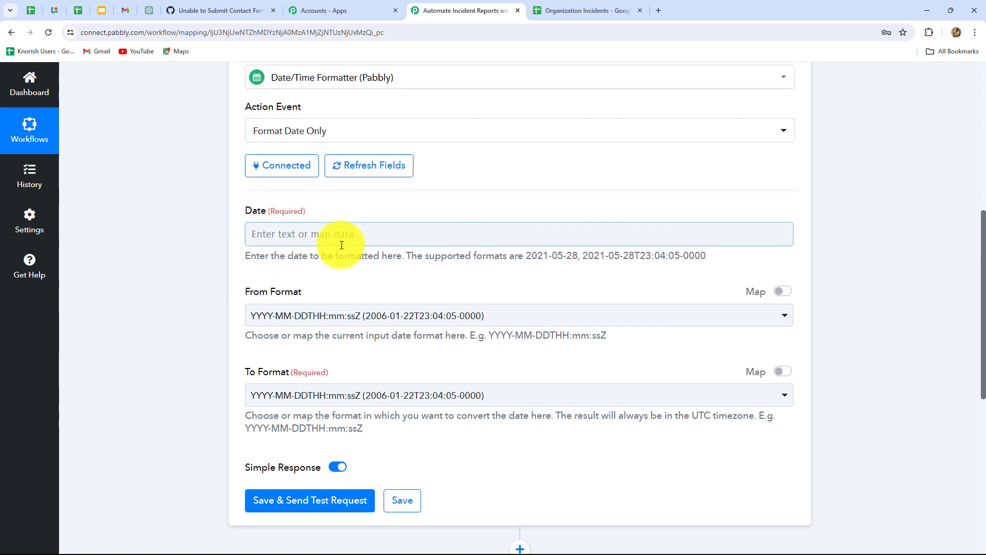
scroll(346, 242, "down", 3)
left_click(359, 81)
left_click(351, 133)
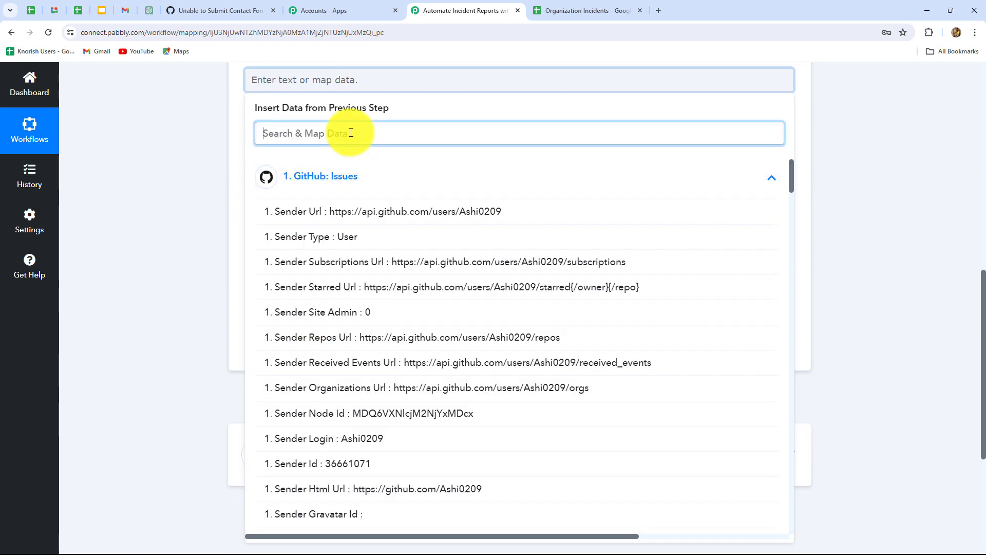
type("date")
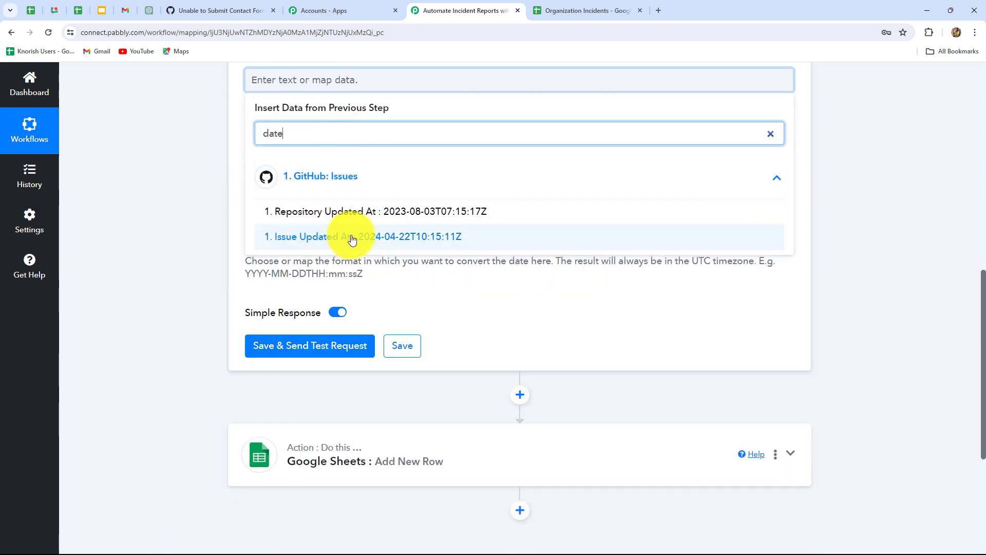
left_click(410, 241)
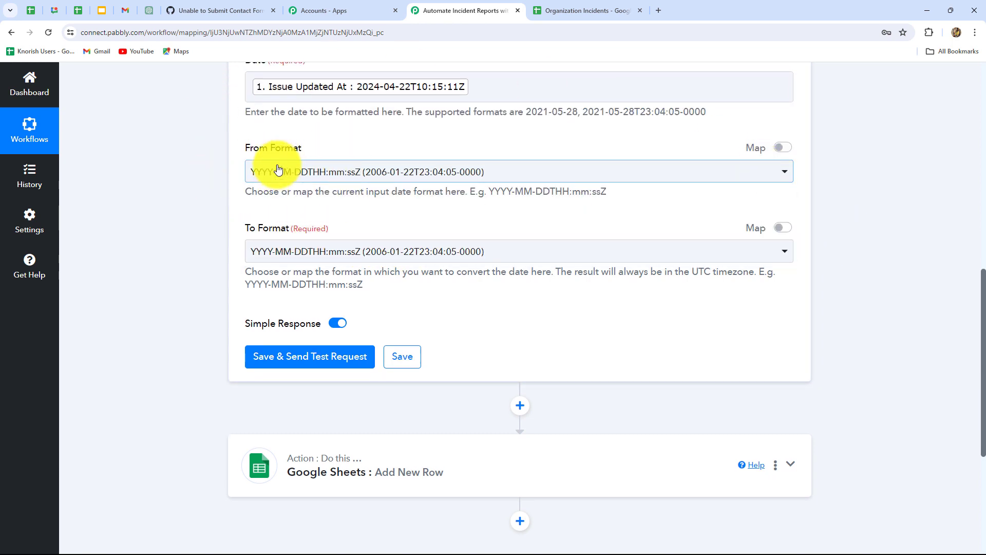
Set the formatter's From Format to YYYY-MM-DDTHH:mm:ssZ and its To Format to DD-MM-YYYY
scroll(309, 190, "up", 1)
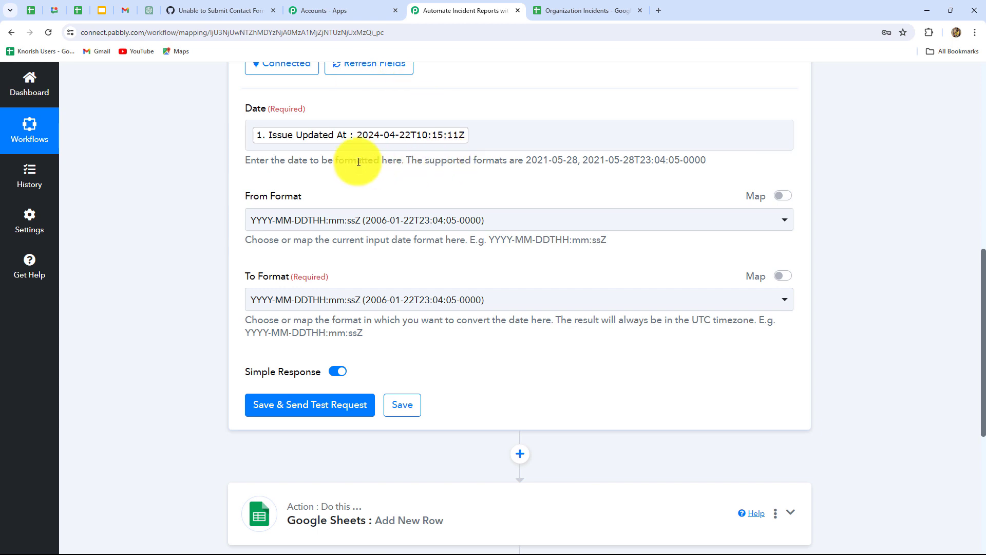
left_click(343, 220)
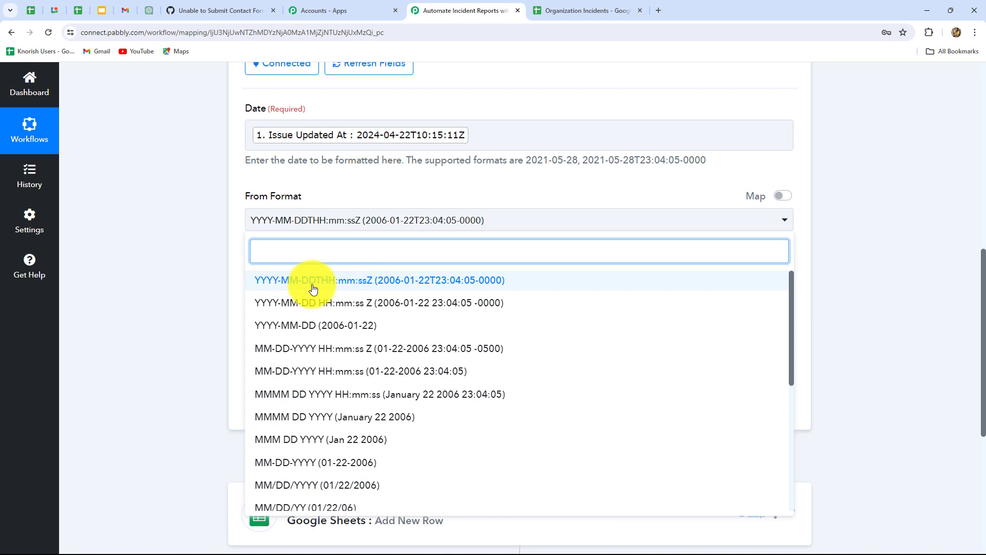
left_click(419, 288)
scroll(866, 273, "down", 2)
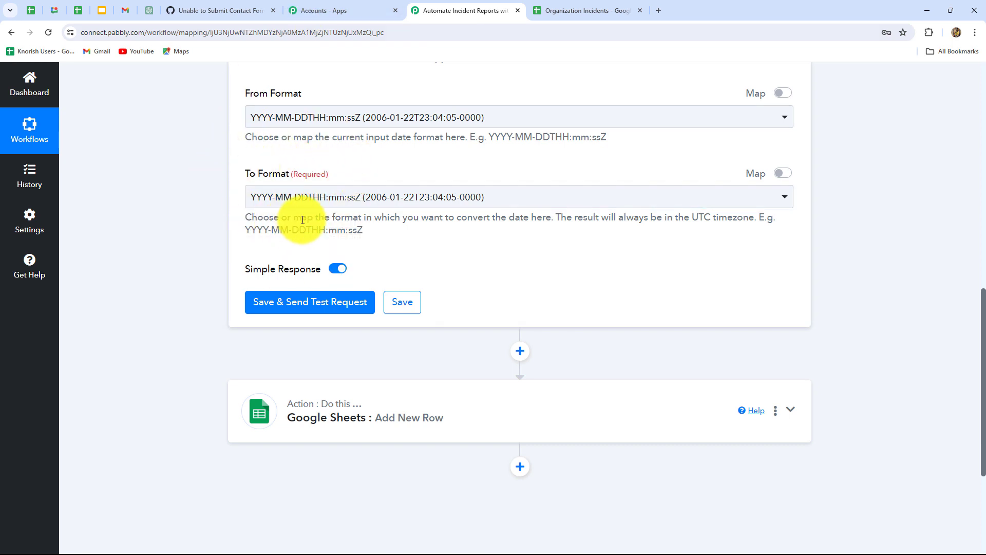
left_click(319, 198)
scroll(311, 371, "down", 4)
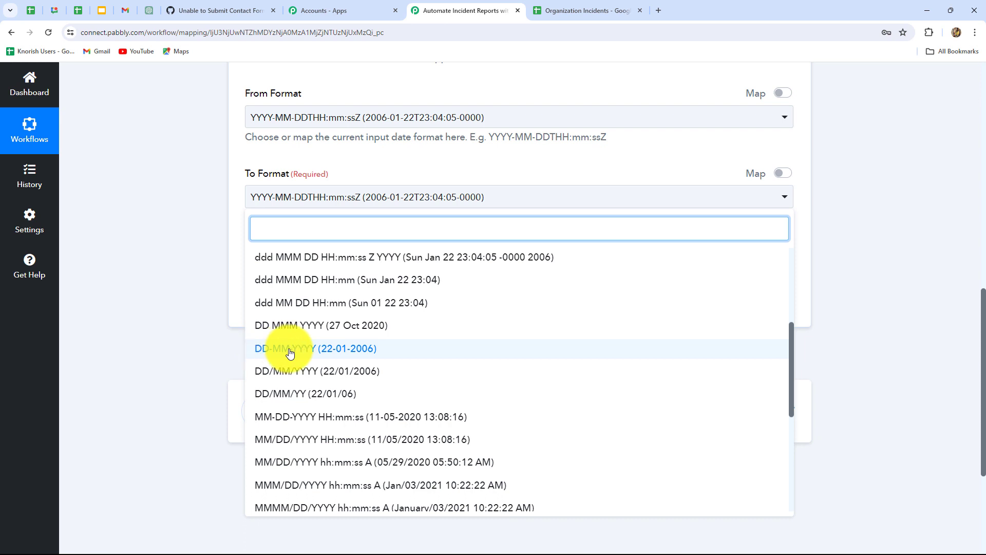
left_click(309, 350)
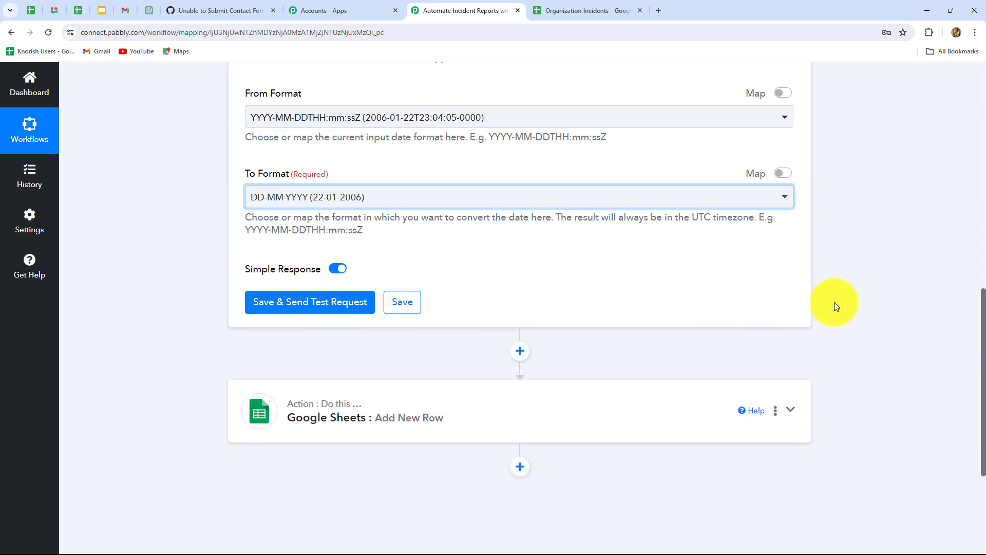
Save the Date/Time Formatter action with a test request and check the formatted date in the response
left_click(330, 303)
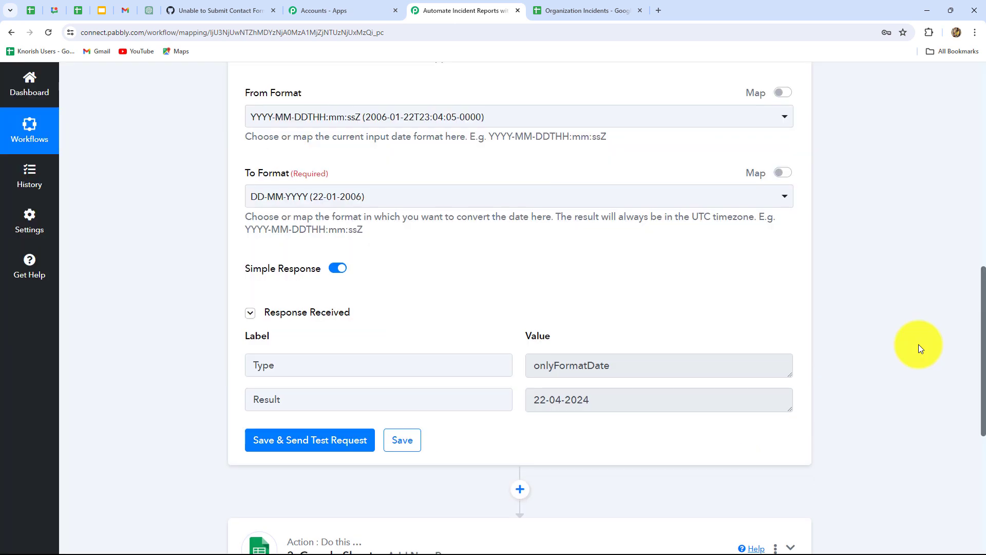
scroll(647, 350, "down", 1)
left_click_drag(631, 352, 515, 355)
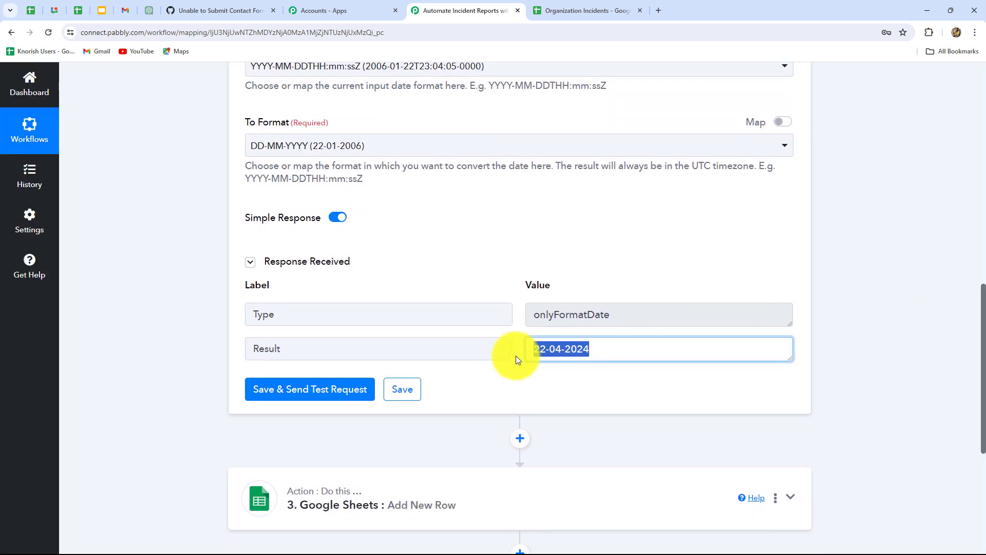
Map the Google Sheets action's Date field to the Result value from the Date/Time Formatter step
left_click(370, 497)
scroll(286, 311, "down", 2)
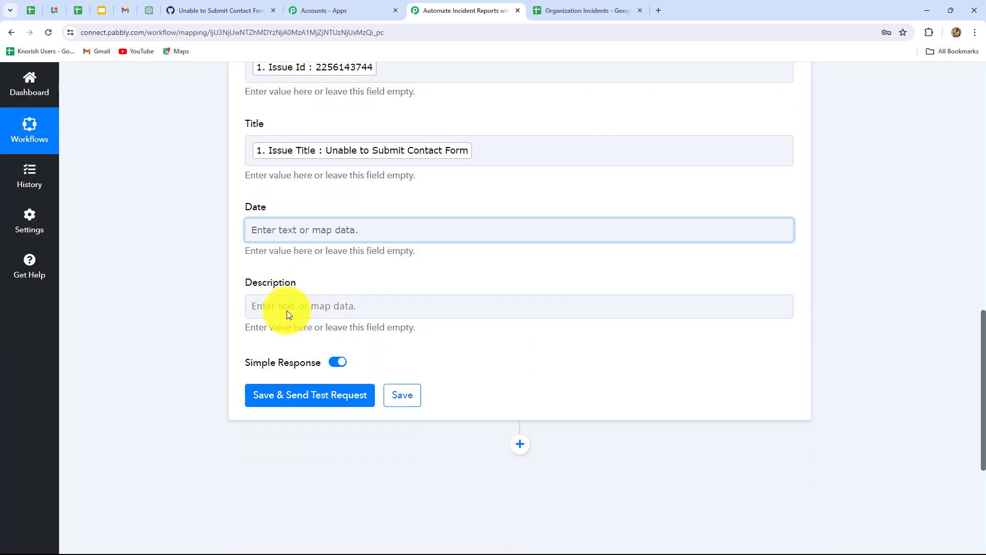
left_click(309, 202)
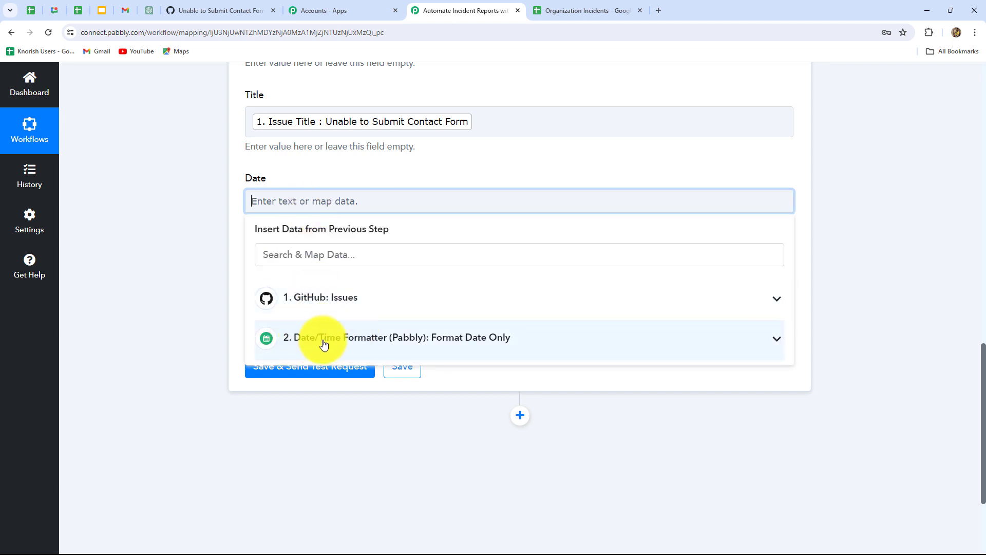
left_click(367, 344)
left_click(337, 399)
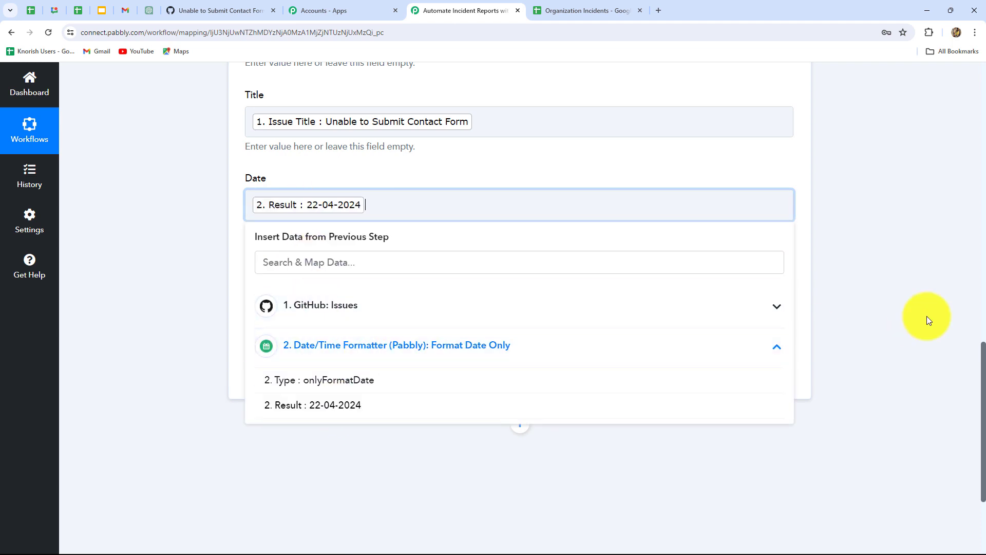
left_click(932, 321)
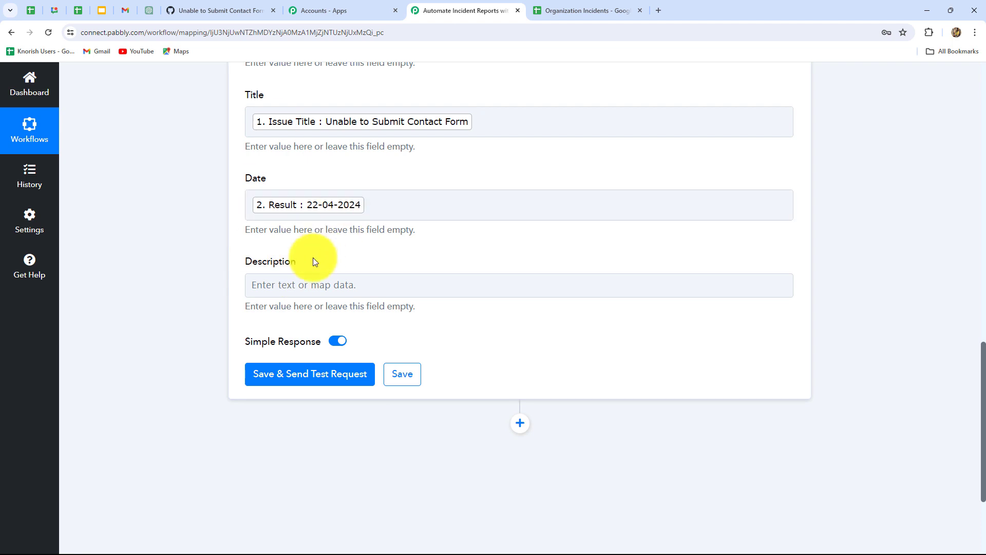
Map the Google Sheets action's Description field to Issue Body from the GitHub trigger data, searching for "body"
left_click(306, 280)
scroll(306, 280, "down", 3)
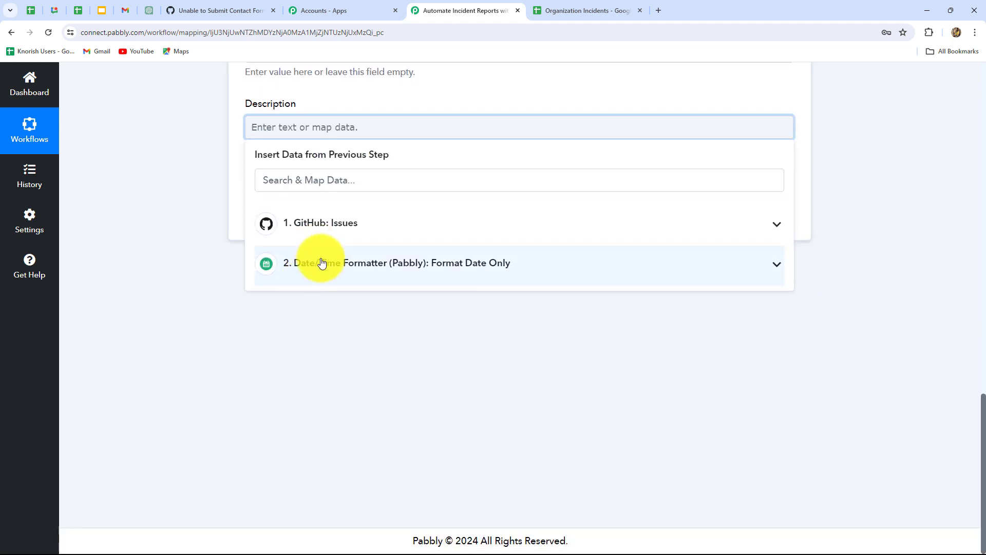
left_click(320, 225)
left_click(311, 179)
type("des")
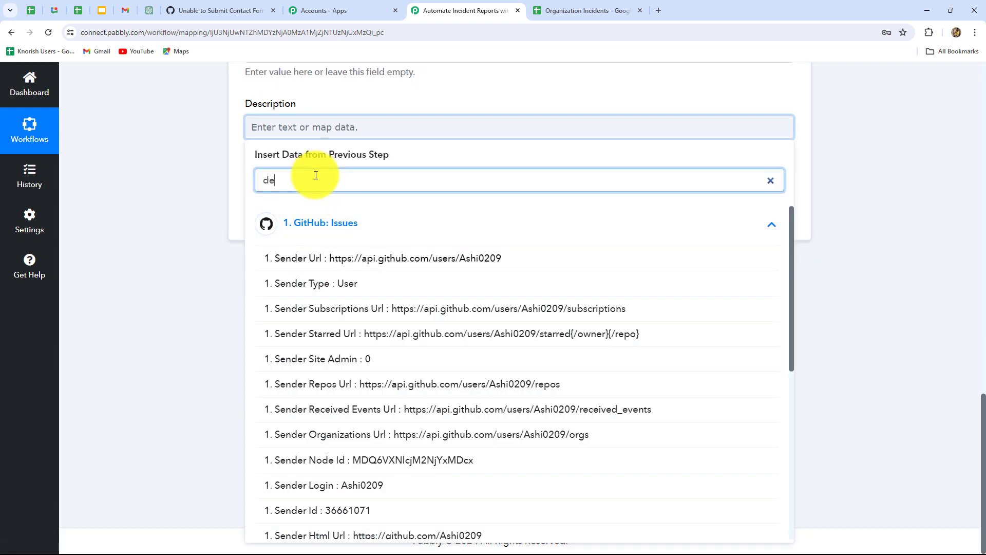
key("BackSpace")
key("BackSpace")
key("BackSpace")
type("body")
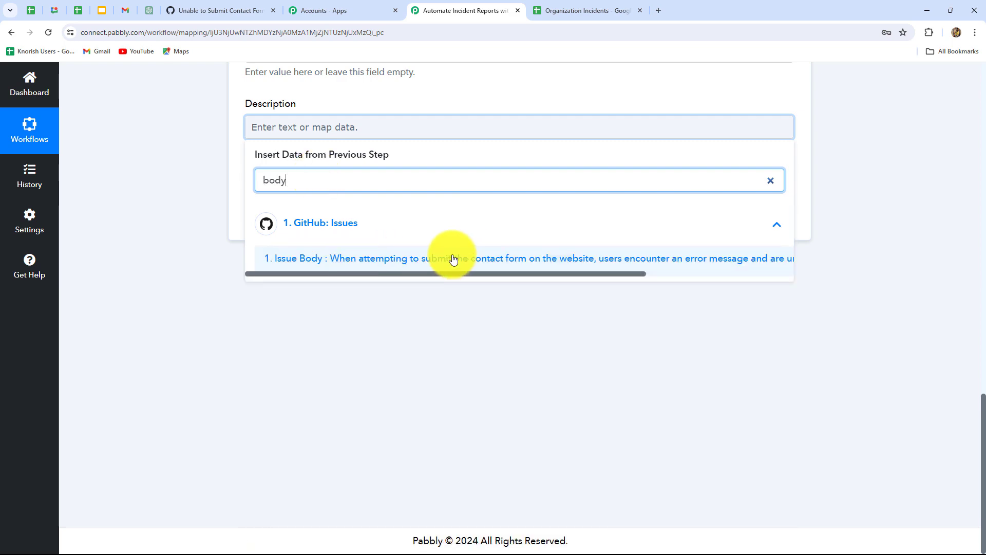
left_click(408, 264)
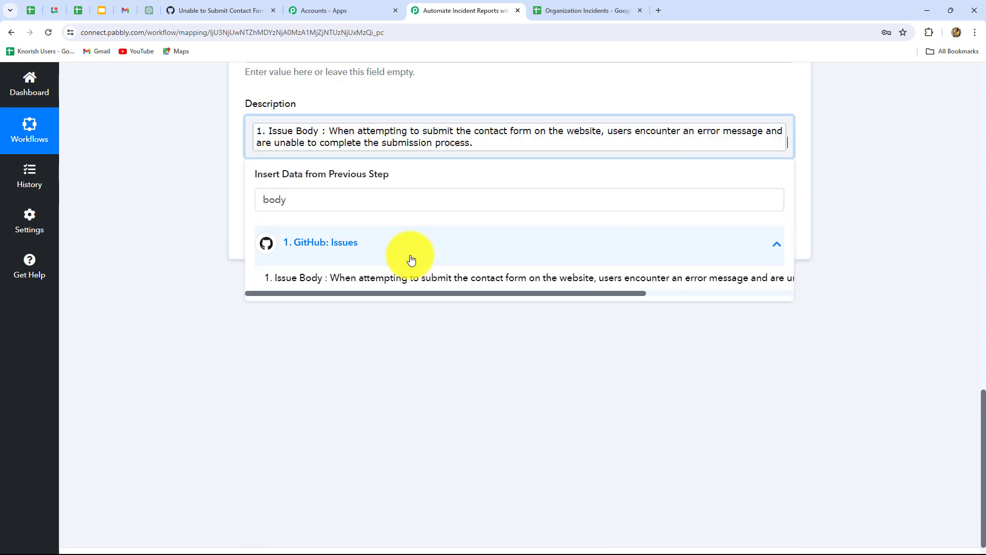
left_click(337, 343)
Review the field mappings, save the Google Sheets action with a test request, and check the new row in the Organization Incidents spreadsheet
scroll(354, 380, "up", 3)
scroll(355, 378, "up", 5)
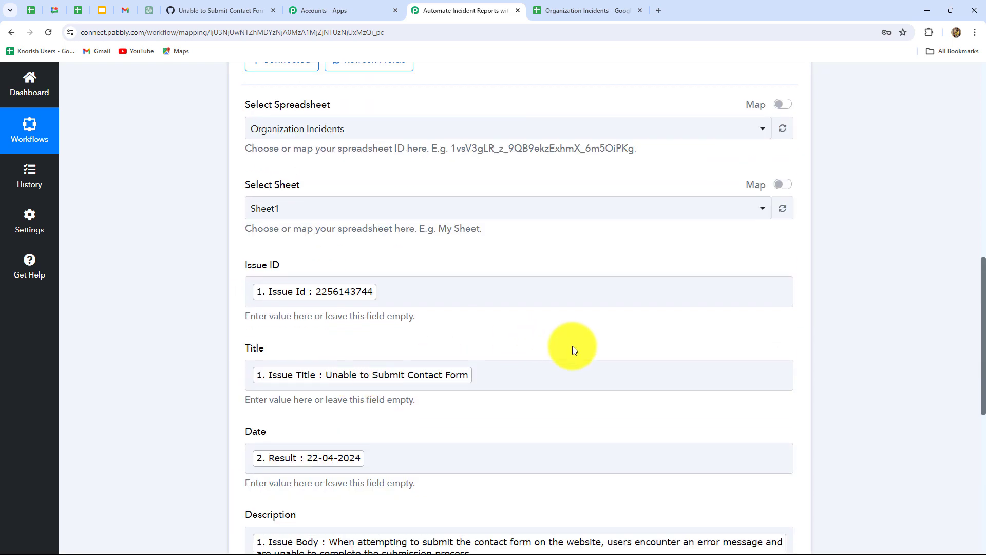
scroll(572, 346, "down", 8)
left_click(337, 217)
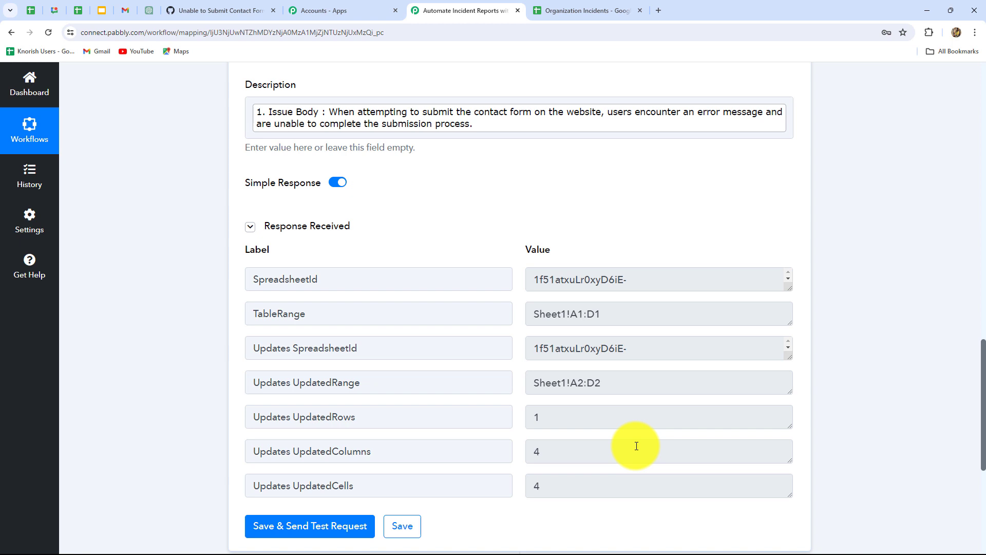
left_click(575, 10)
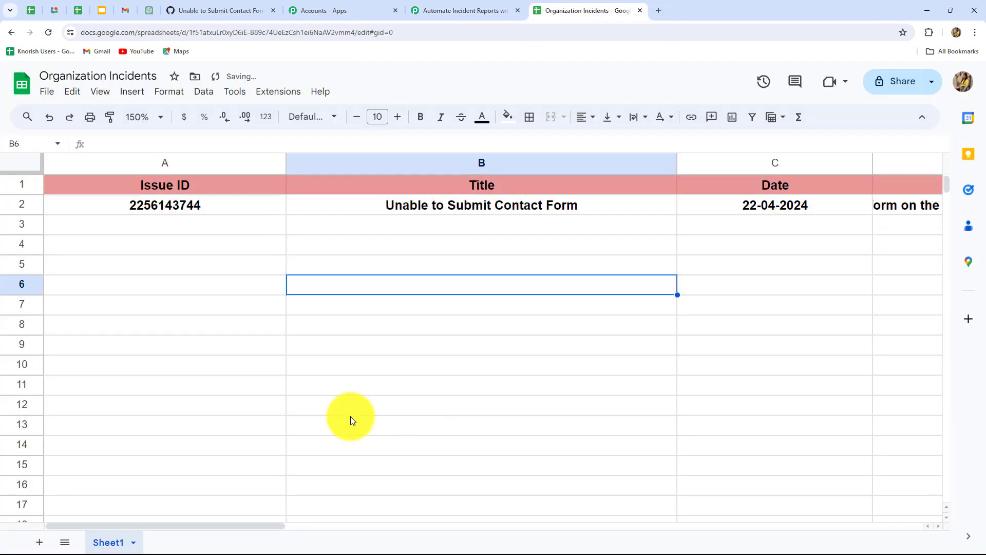
left_click_drag(180, 526, 385, 535)
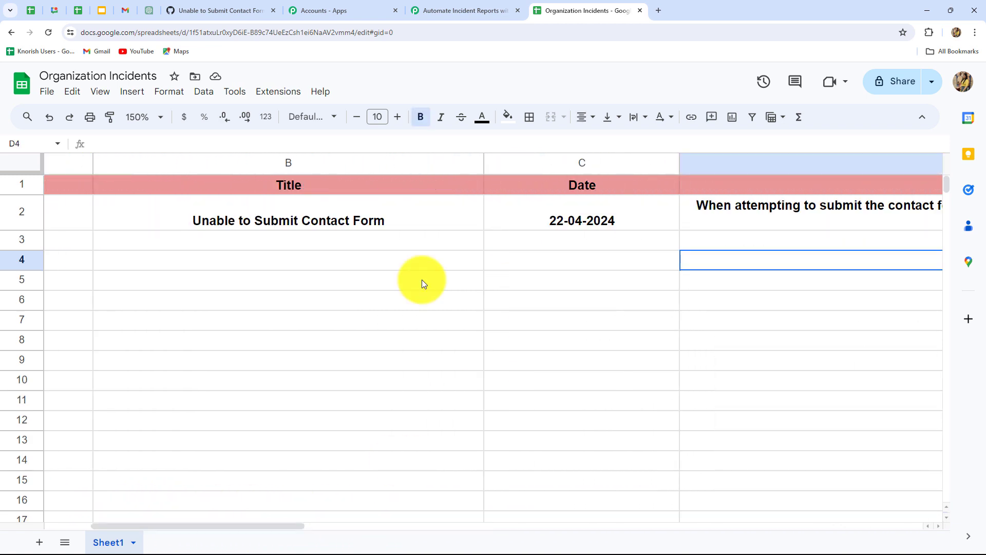
Look at the Back-End Team space in Google Chat and return to the Pabbly Connect workflow
left_click(453, 23)
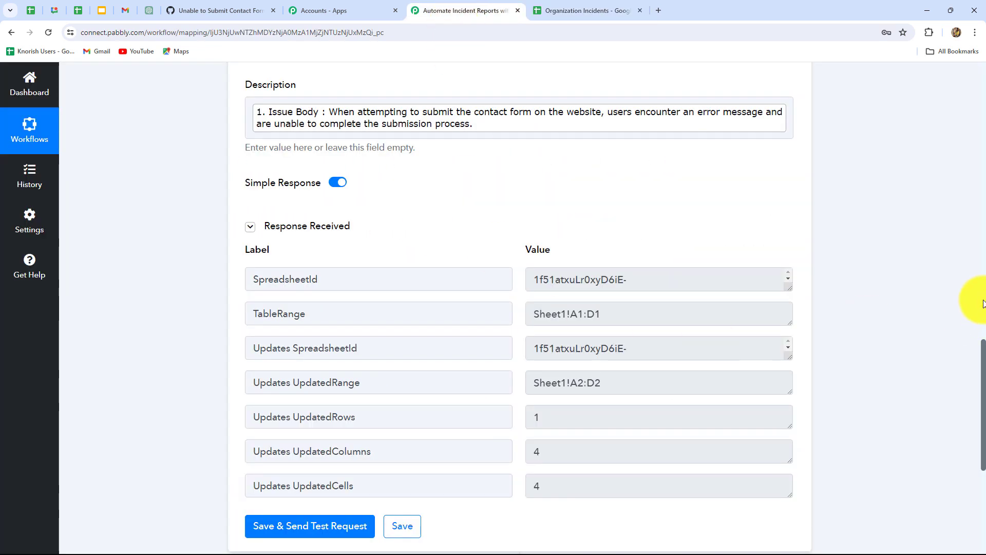
scroll(979, 354, "down", 5)
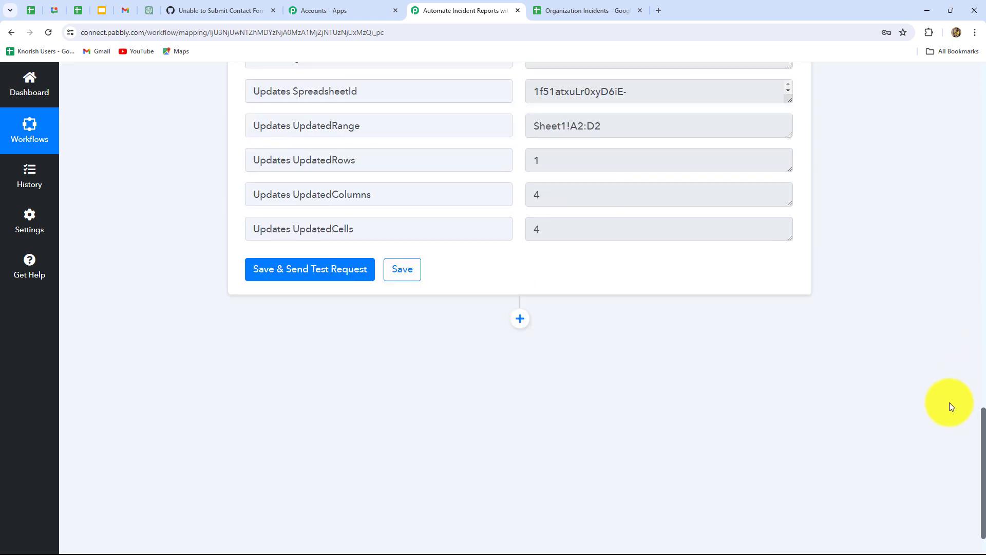
left_click(53, 12)
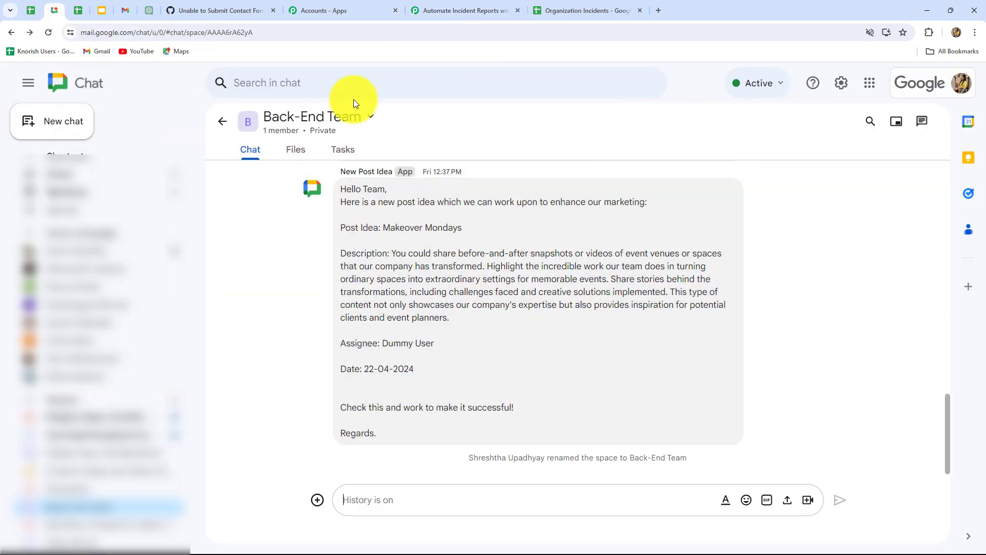
left_click(461, 11)
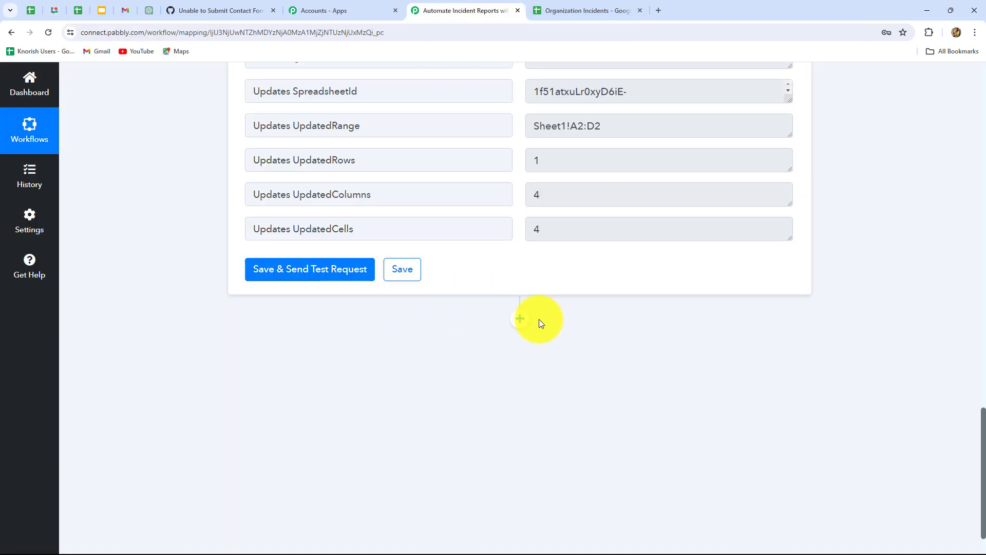
Add a Google Chat Hangout action after Google Sheets, with Create Message as the event, and connect it
left_click(520, 319)
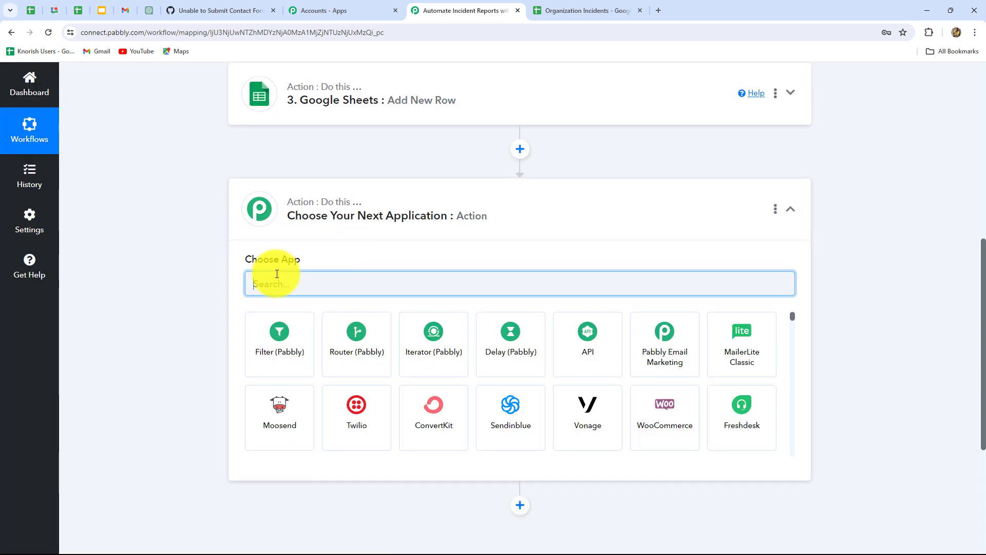
type("Goog")
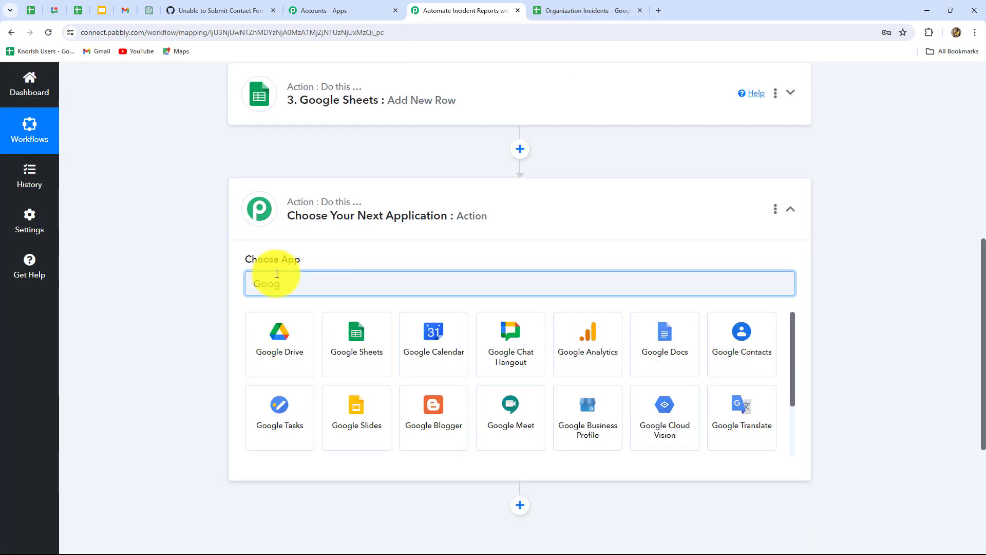
left_click(493, 348)
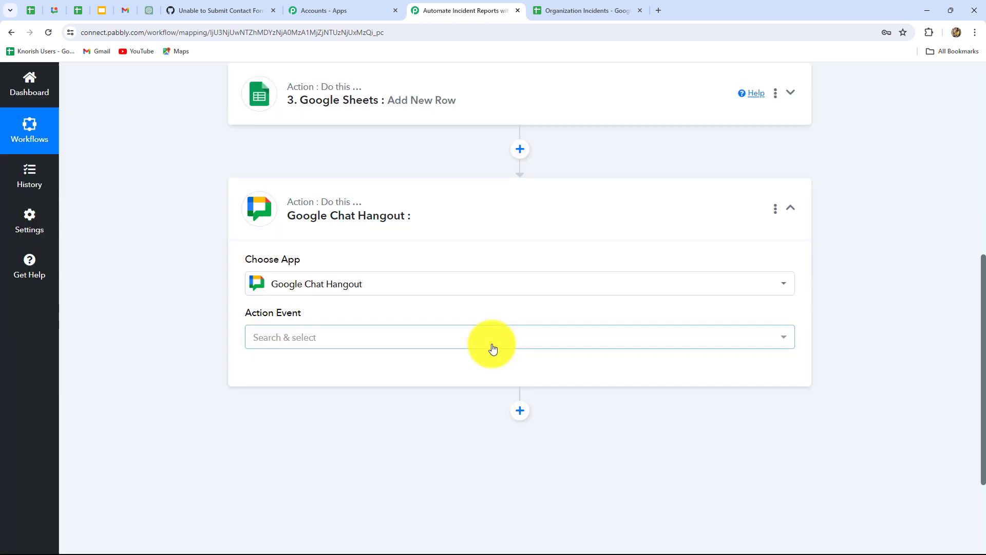
left_click(315, 344)
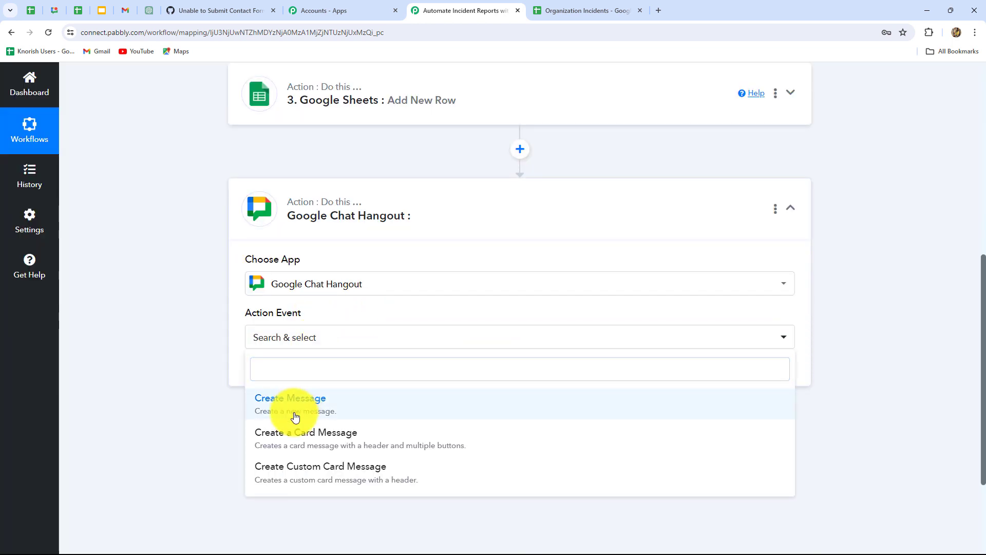
left_click(296, 417)
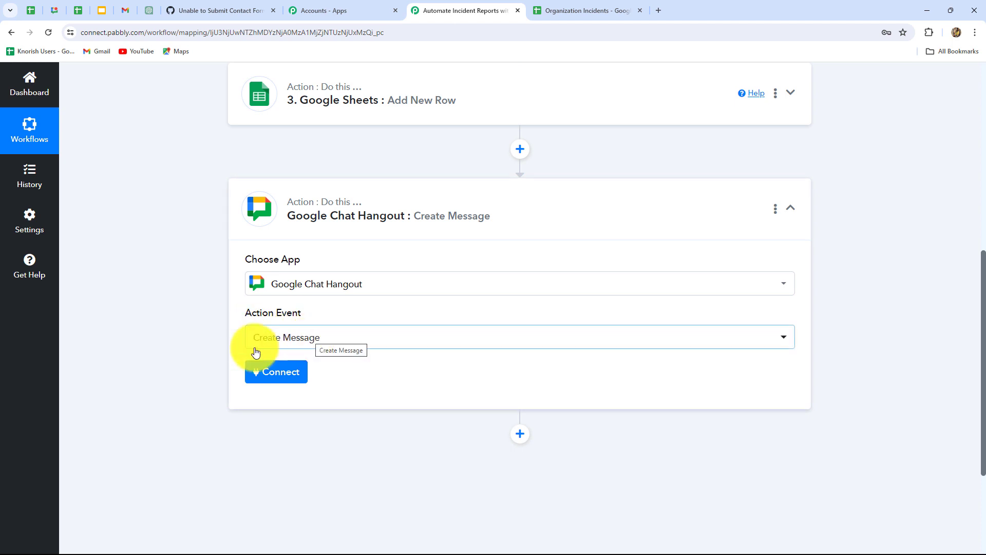
left_click(277, 379)
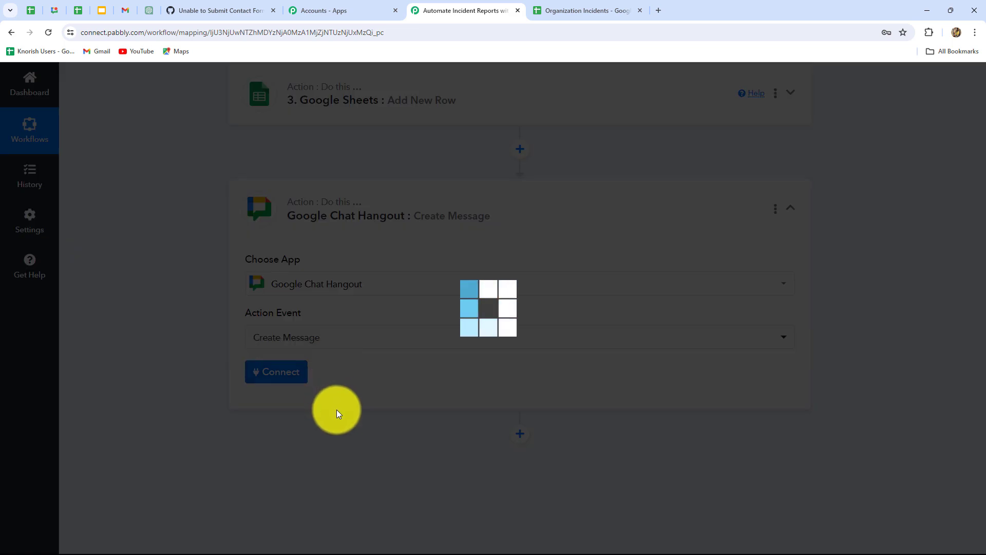
scroll(518, 362, "down", 3)
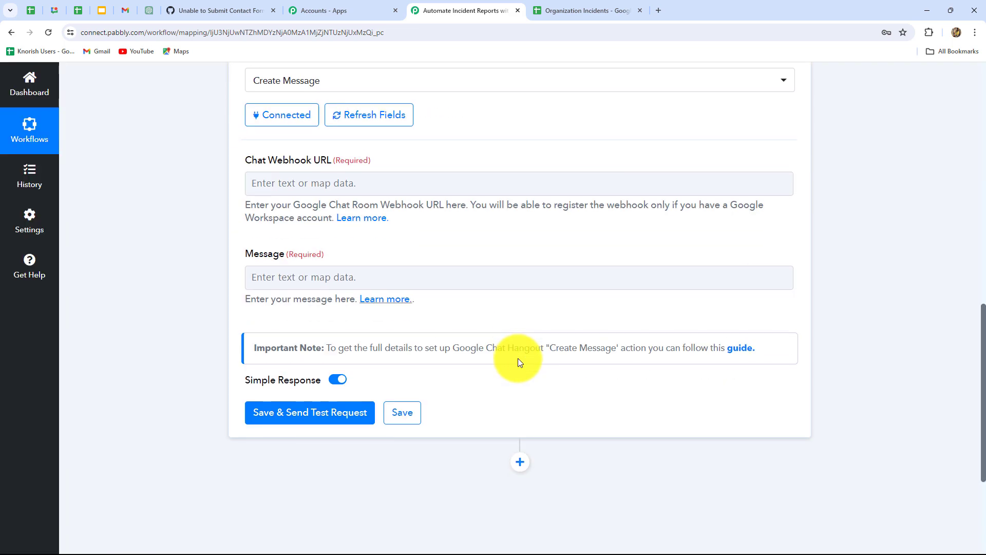
scroll(514, 349, "up", 3)
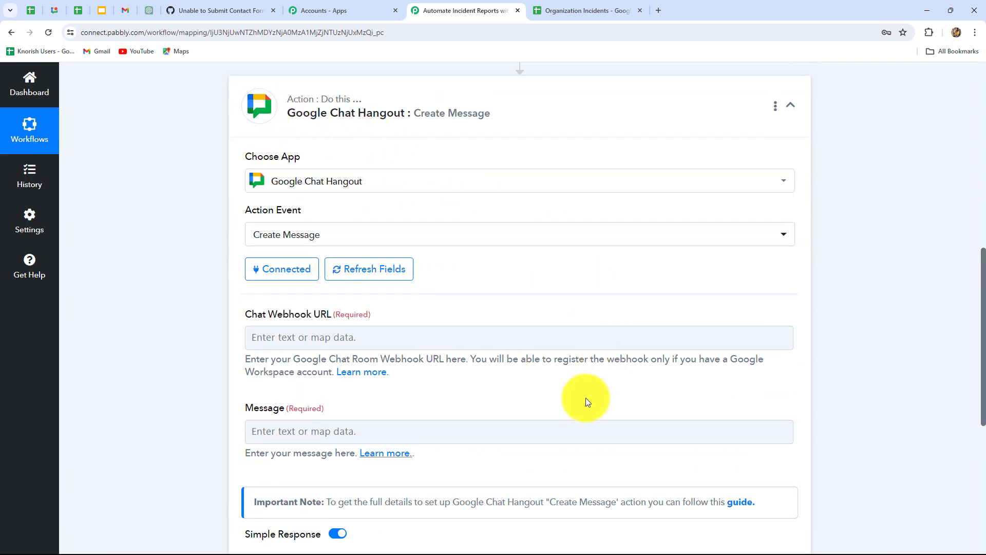
Open the help guide for the Chat Webhook URL field and copy the avatar image link from its webhook registration instructions
scroll(587, 402, "down", 3)
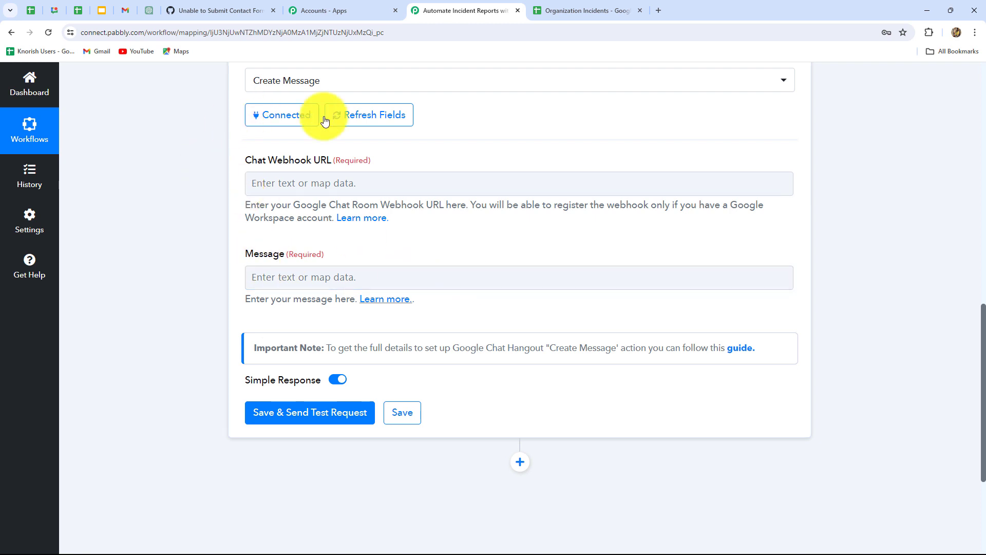
left_click(353, 223)
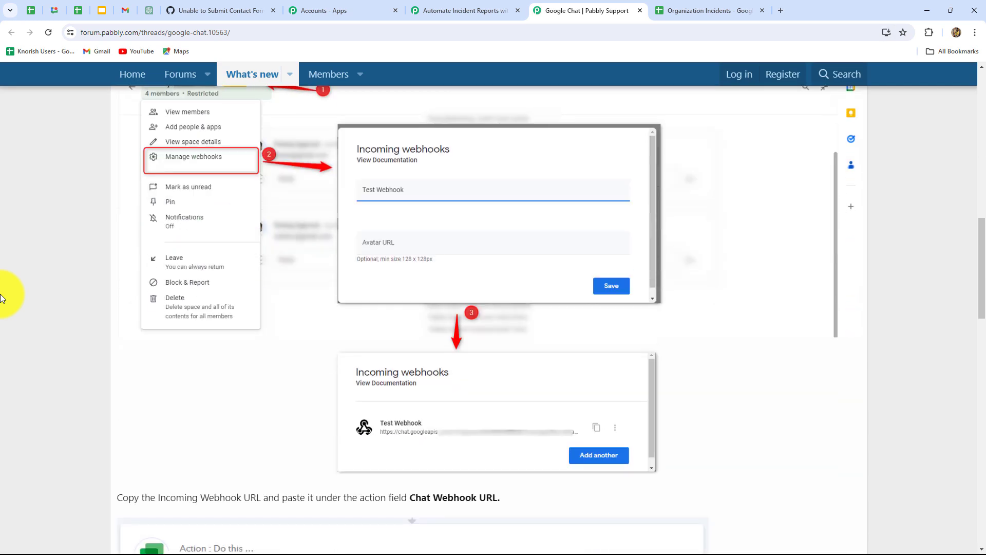
scroll(1, 295, "up", 2)
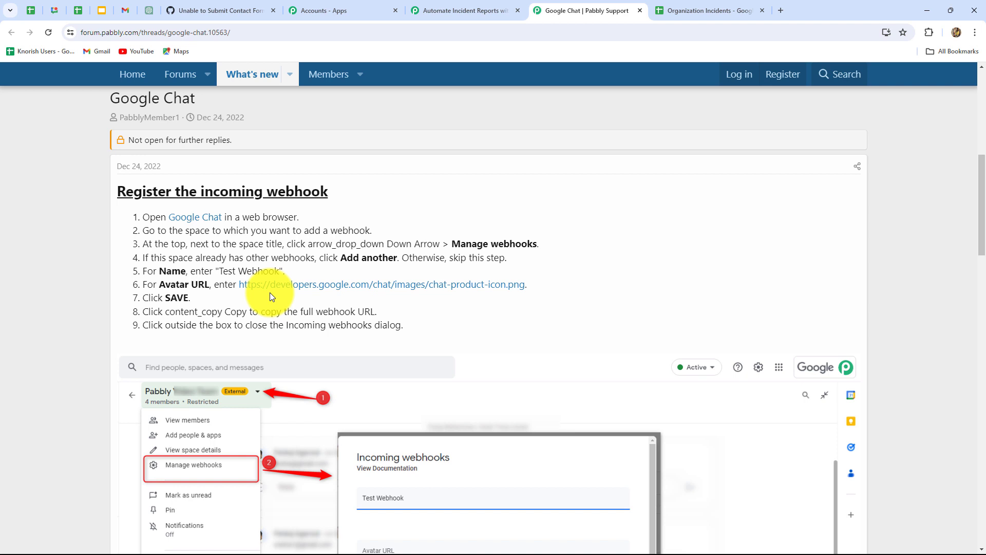
right_click(319, 286)
left_click(341, 372)
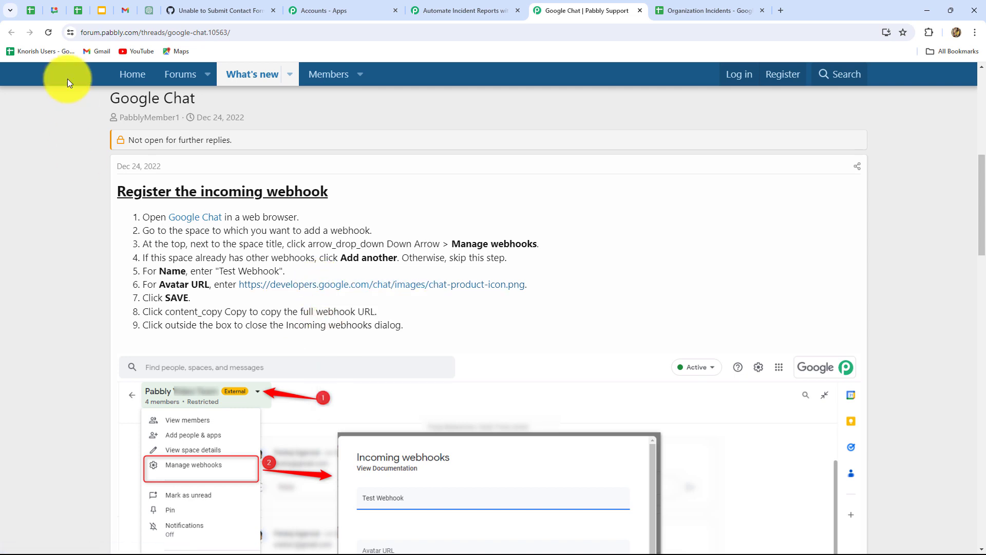
Switch to Google Chat and start adding a webhook in the Back-End Team space's apps and integrations settings
left_click(54, 10)
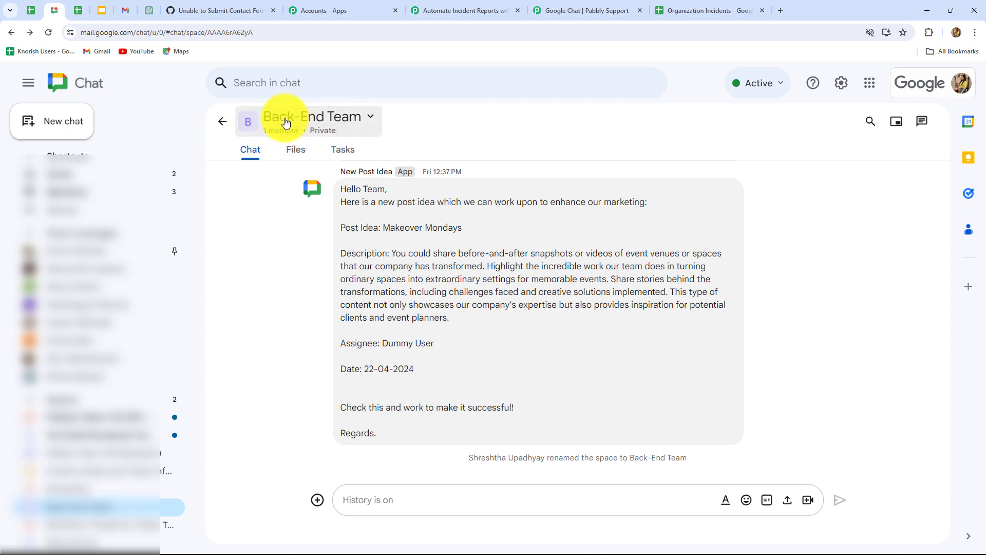
left_click(318, 122)
left_click(279, 219)
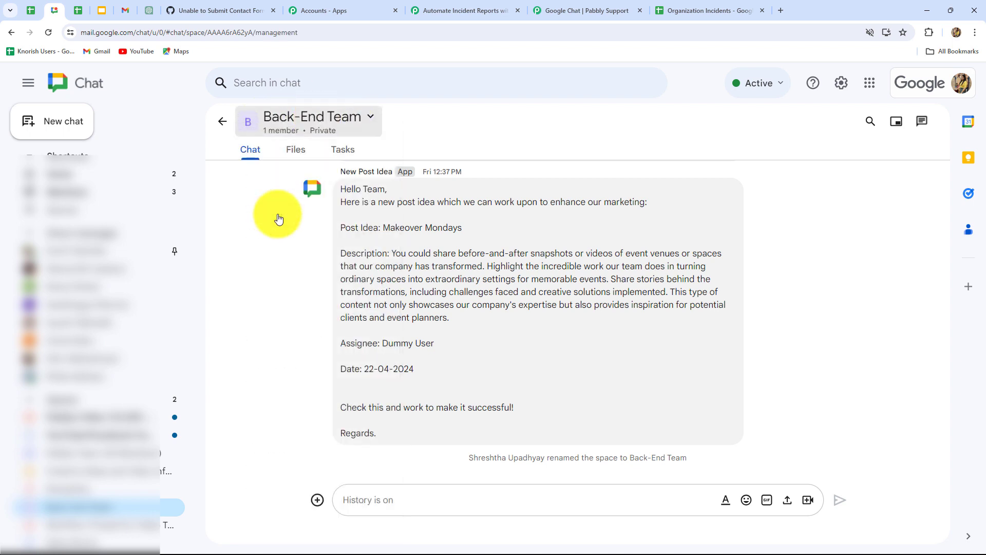
scroll(903, 443, "down", 1)
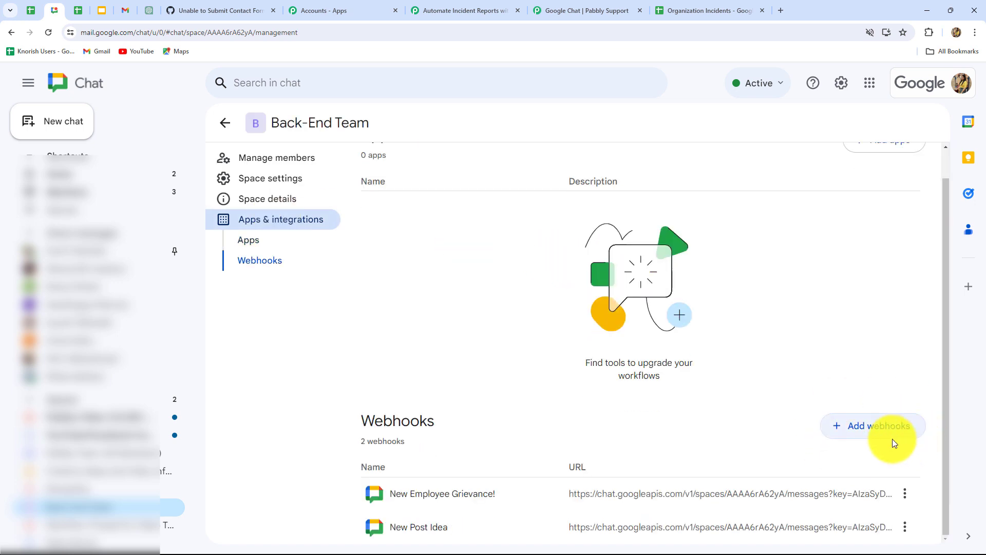
left_click(860, 434)
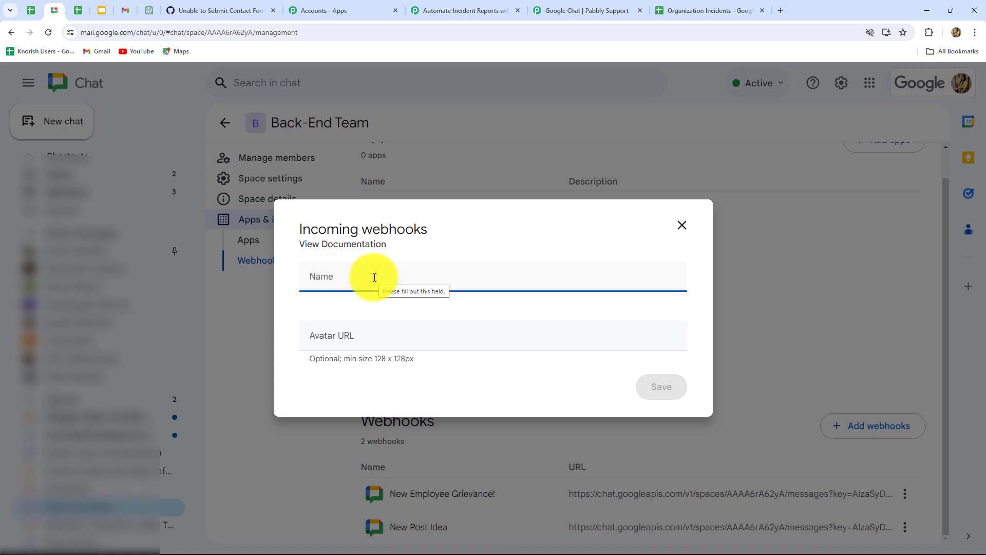
key("ctrl+v")
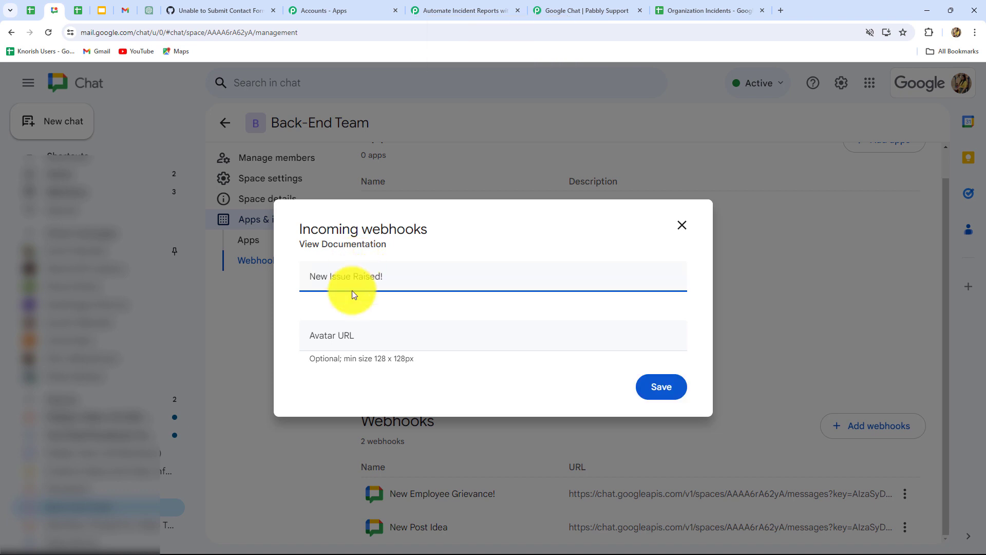
left_click(353, 339)
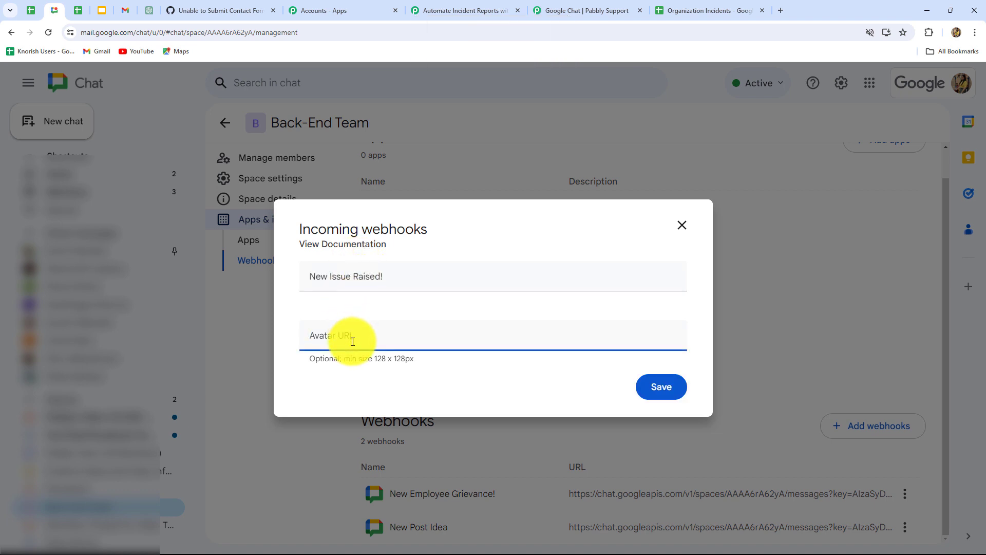
key("ctrl+v")
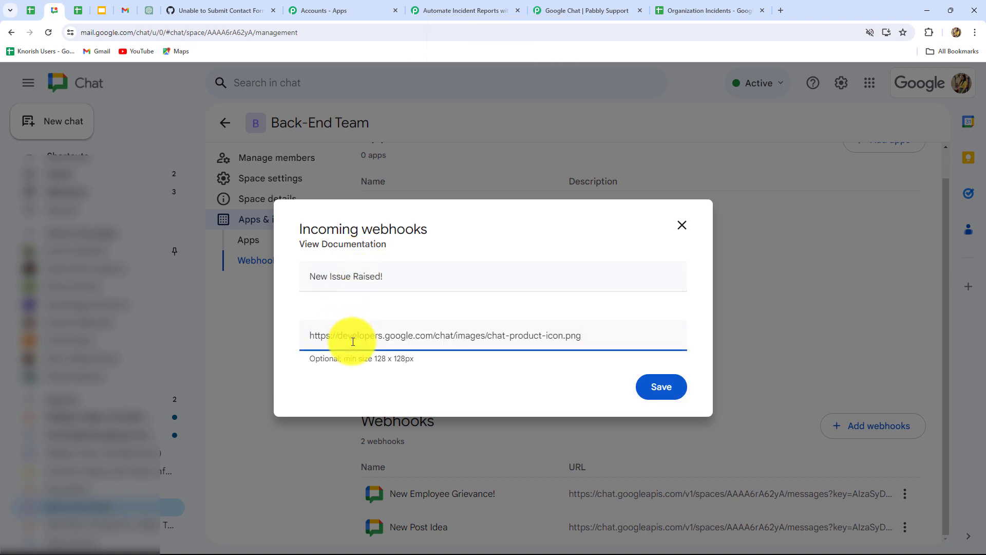
left_click(659, 388)
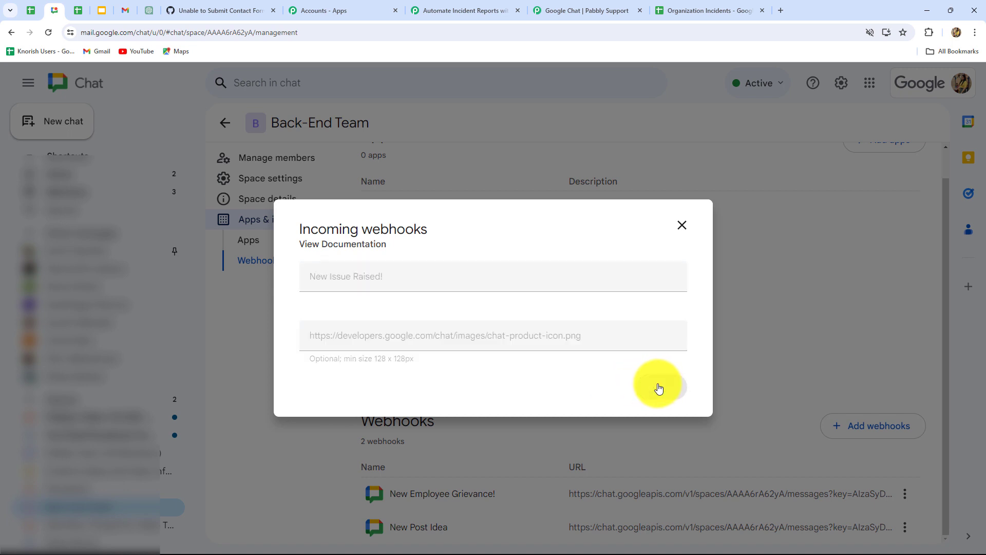
Copy the New Issue Raised! webhook's link and paste it into the Chat Webhook URL field of the Pabbly Connect Google Chat action
scroll(659, 388, "down", 2)
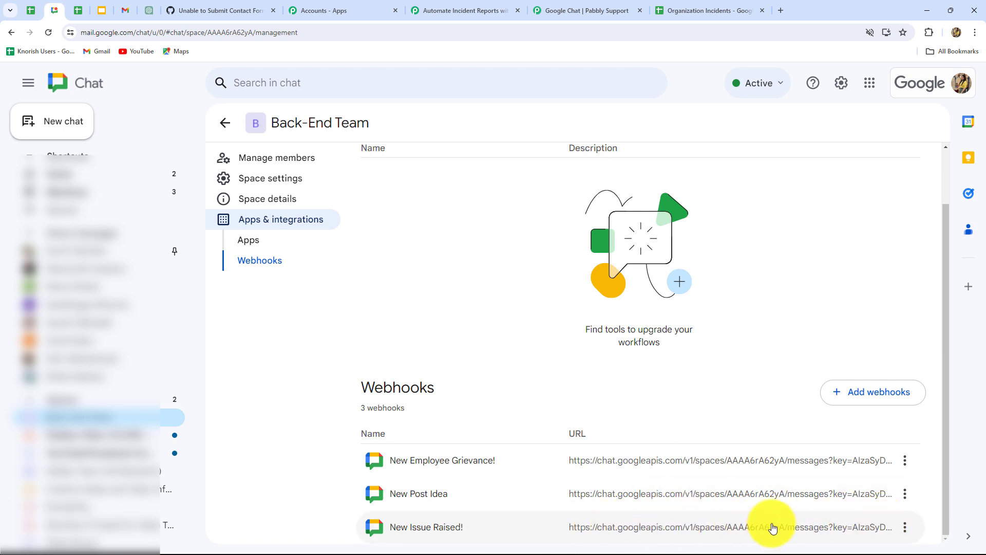
left_click(906, 530)
left_click(868, 450)
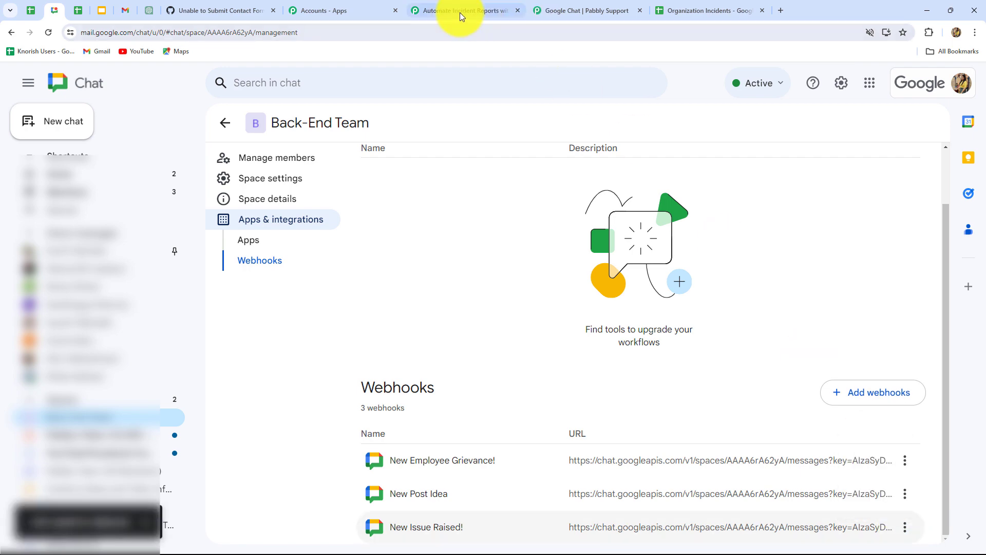
left_click(460, 12)
left_click(306, 181)
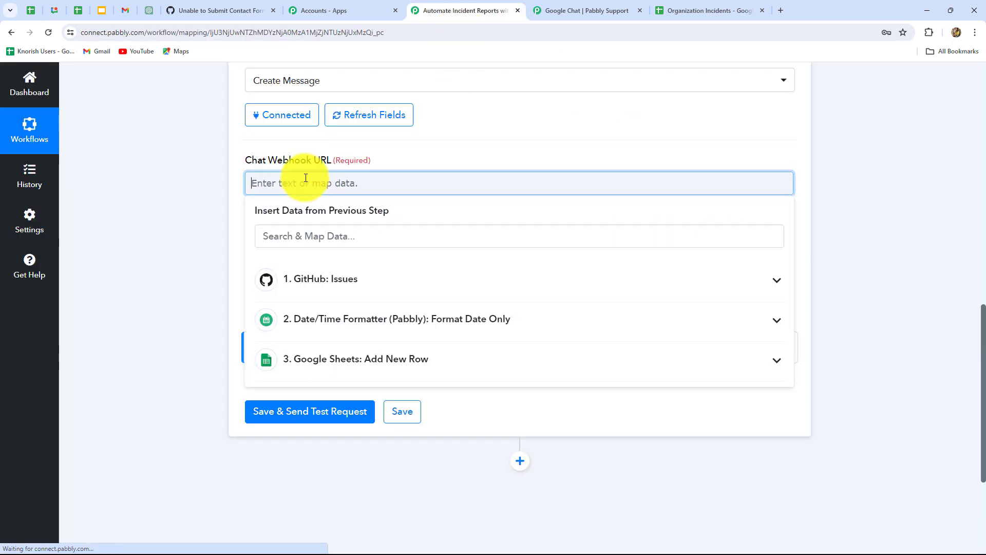
key("ctrl+v")
left_click(99, 169)
Write the message as "Hello Team, This is to inform you that a new issue is raised in GitHub. Here are the details:" with Issue, Description and Date lines
scroll(308, 400, "down", 2)
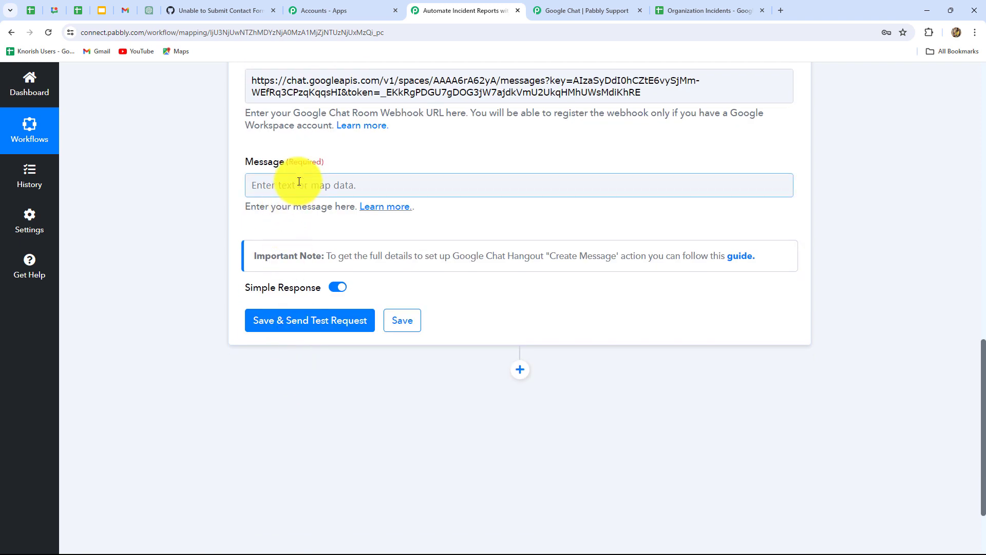
left_click(299, 181)
key("Caps_Lock")
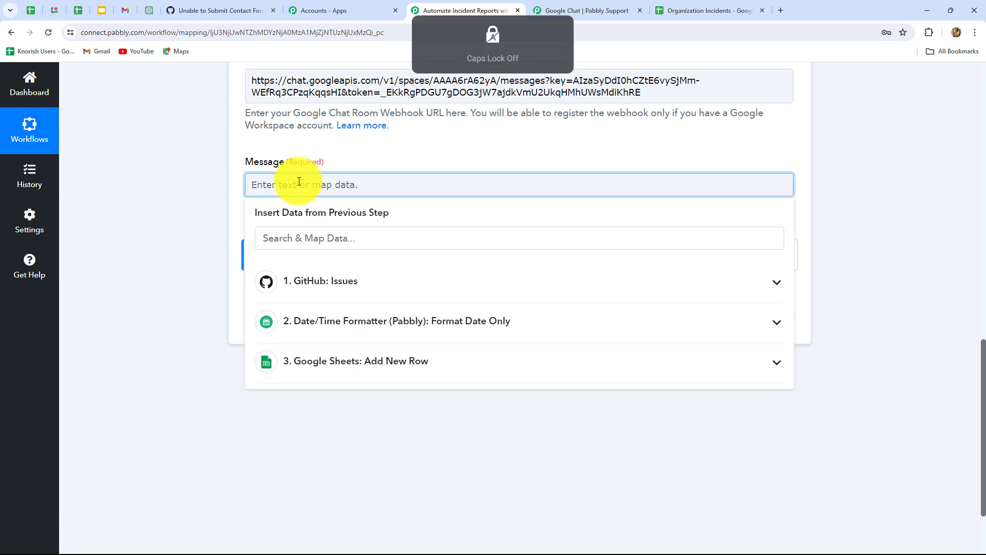
type("Hello Team,")
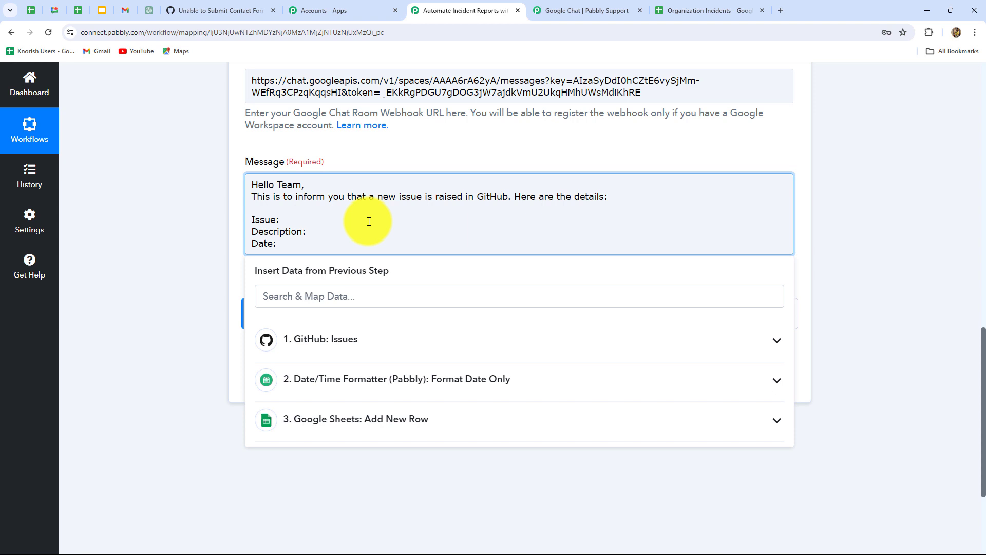
Map the message's Issue line to Issue Title from the GitHub trigger data, searching for "titl"
left_click(393, 221)
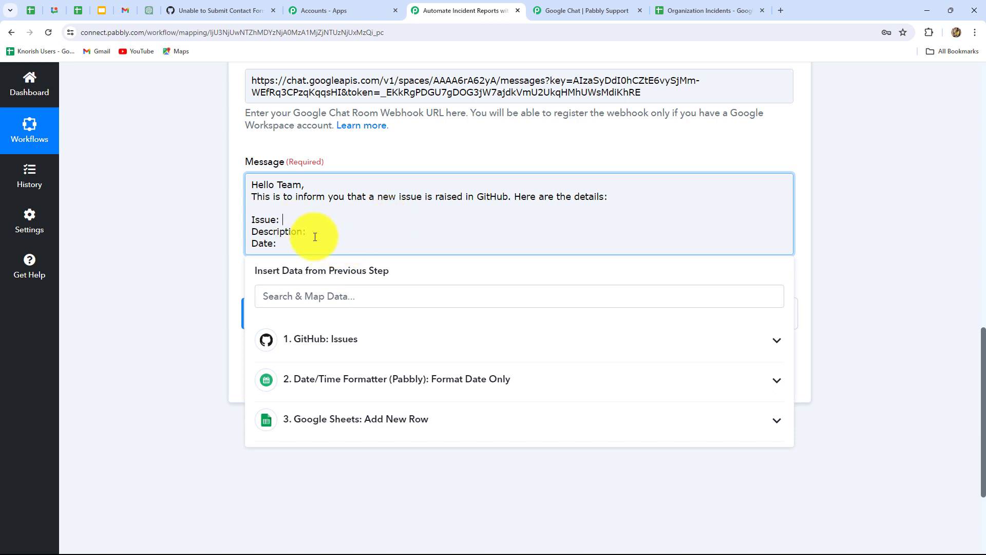
scroll(324, 286, "down", 3)
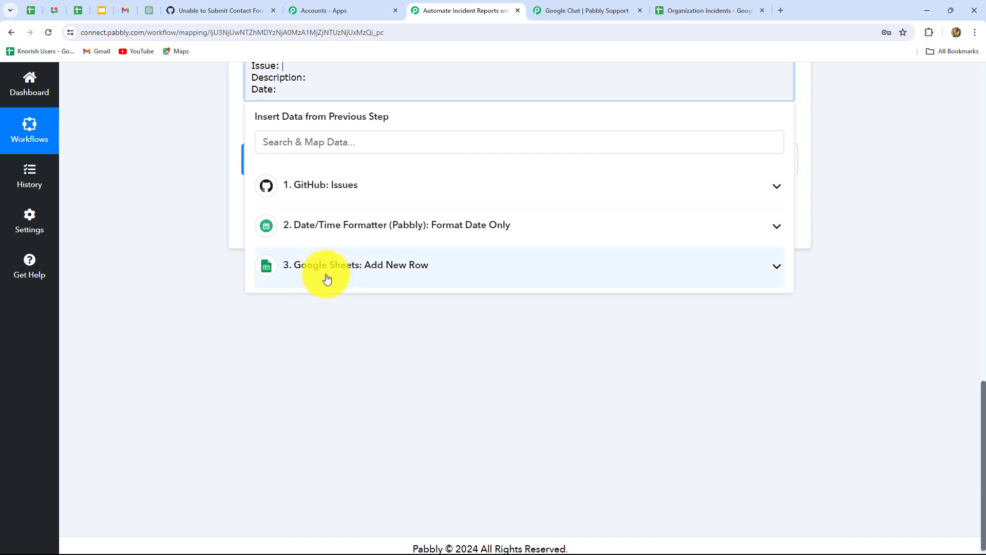
left_click(334, 186)
left_click(302, 142)
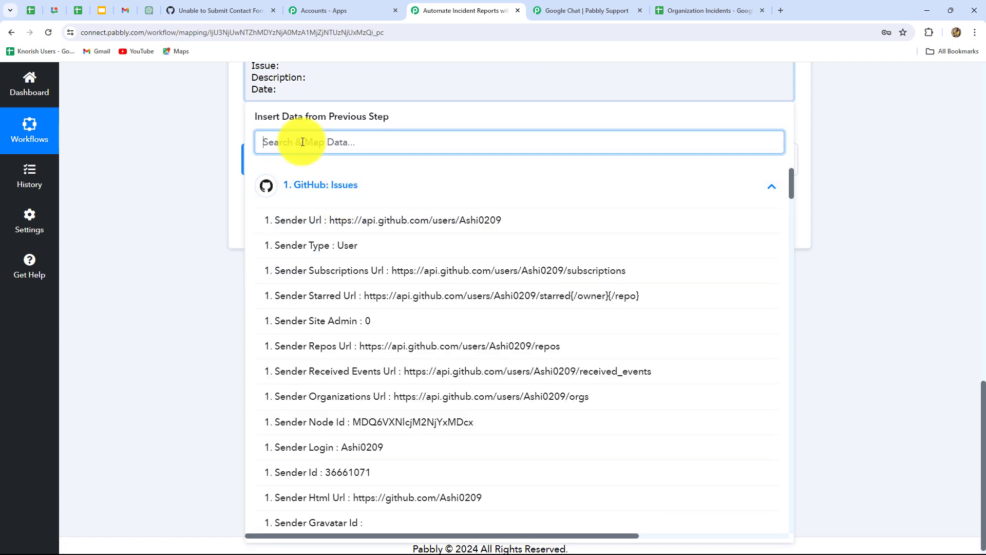
type("titl")
left_click(339, 221)
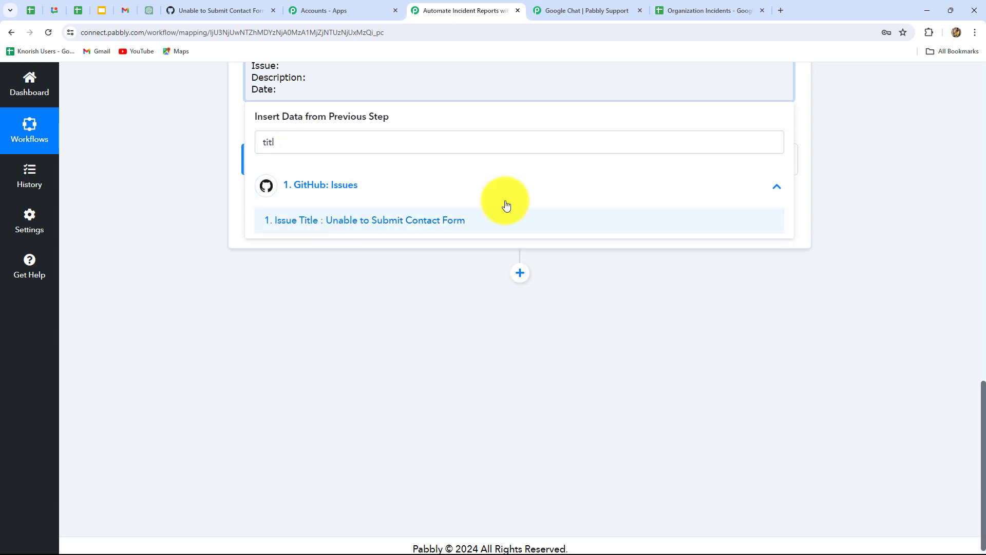
Map the message's Description line to Issue Body from GitHub and its Date line to the Date/Time Formatter Result
left_click(313, 92)
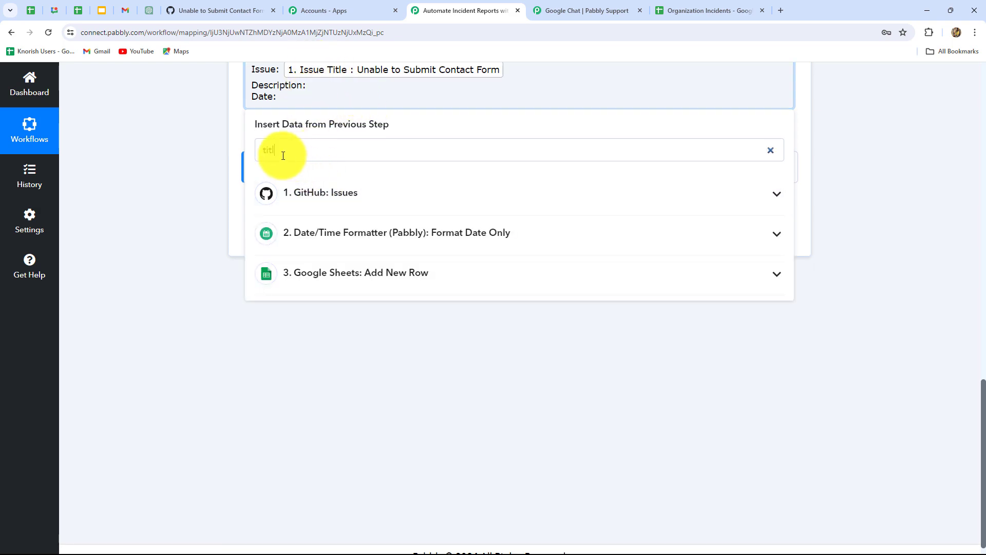
left_click_drag(282, 155, 245, 155)
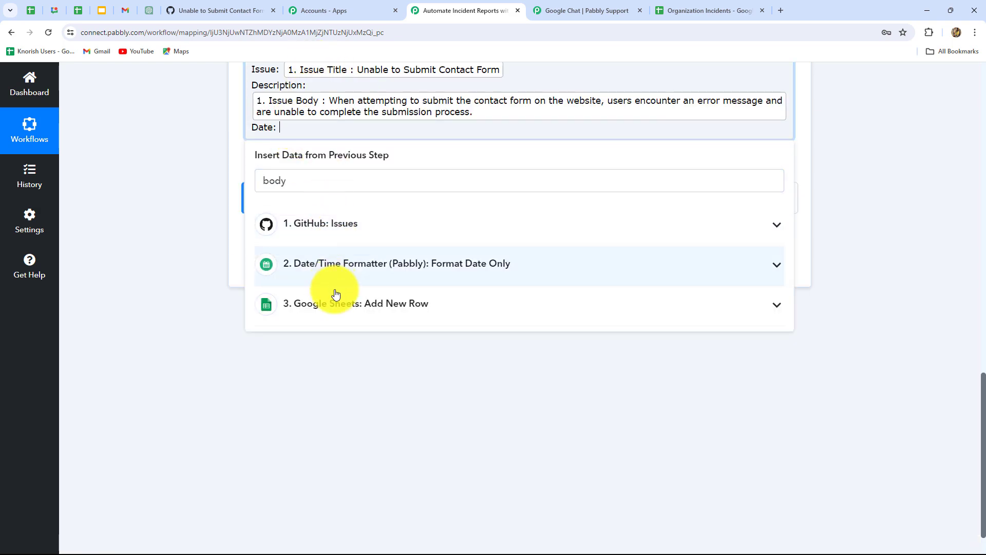
left_click(352, 305)
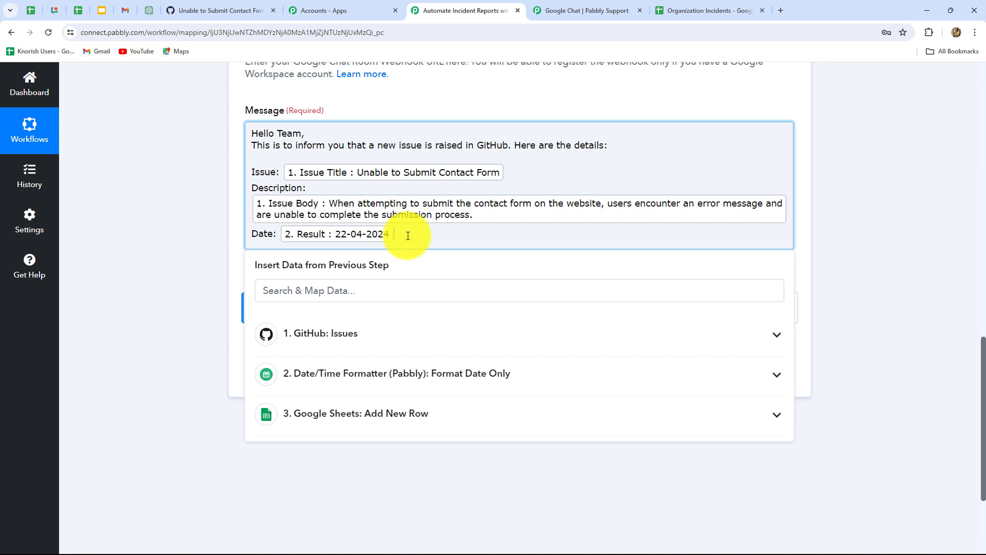
Finish the message below the date with the line "Please check and resolve the issue asap."
key("Return")
type("Please check and resolve the issue asap.")
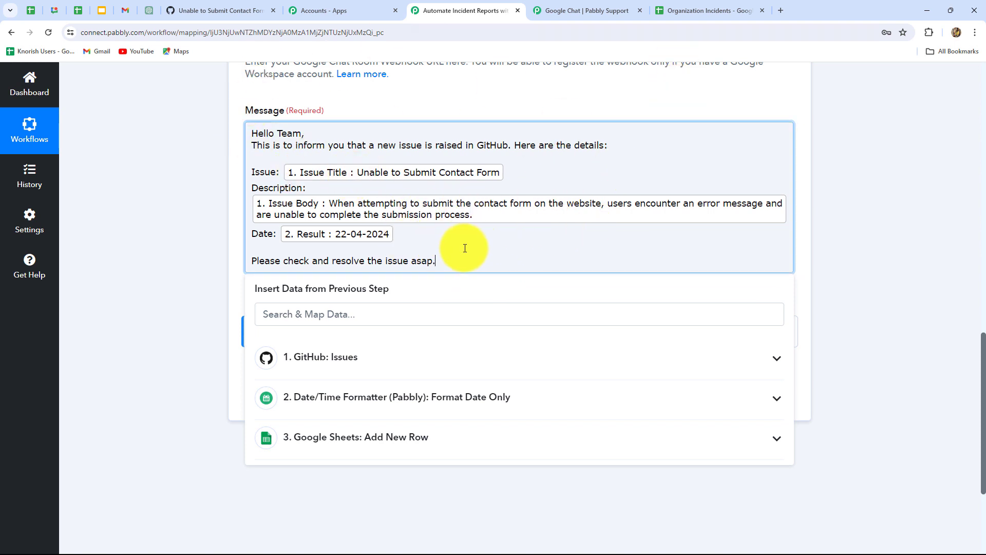
left_click(892, 266)
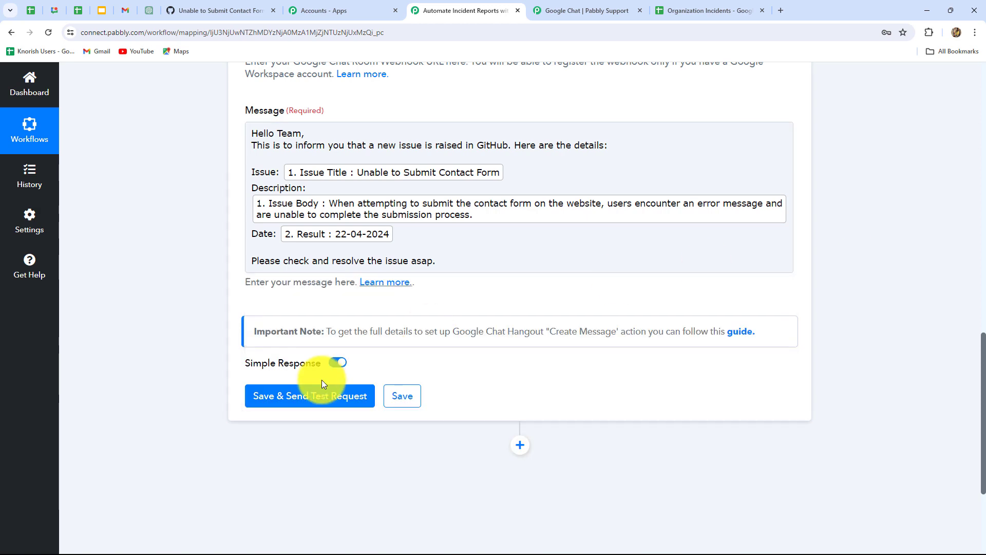
Save the Google Chat action with a test request, review the response, and check the message in the Back-End Team space
left_click(322, 403)
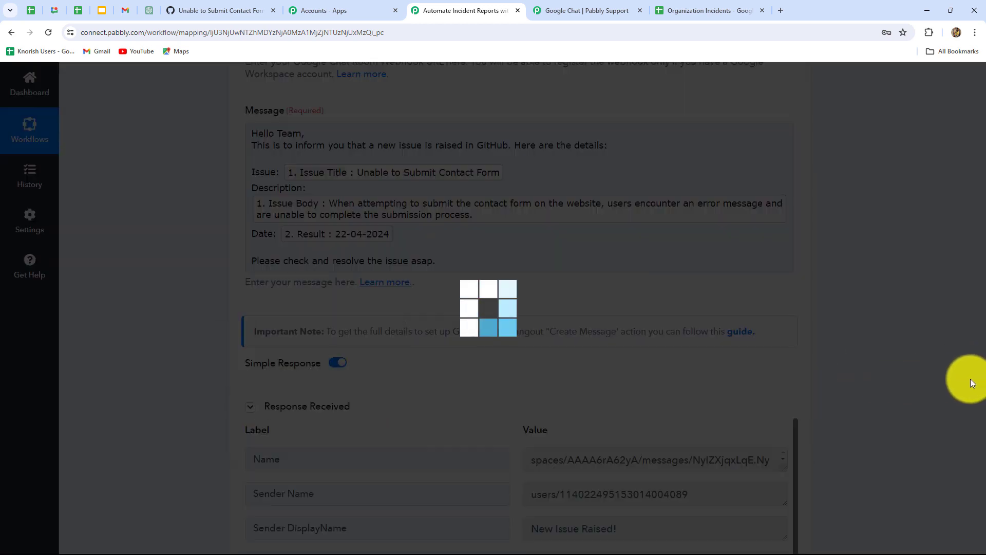
scroll(961, 380, "down", 3)
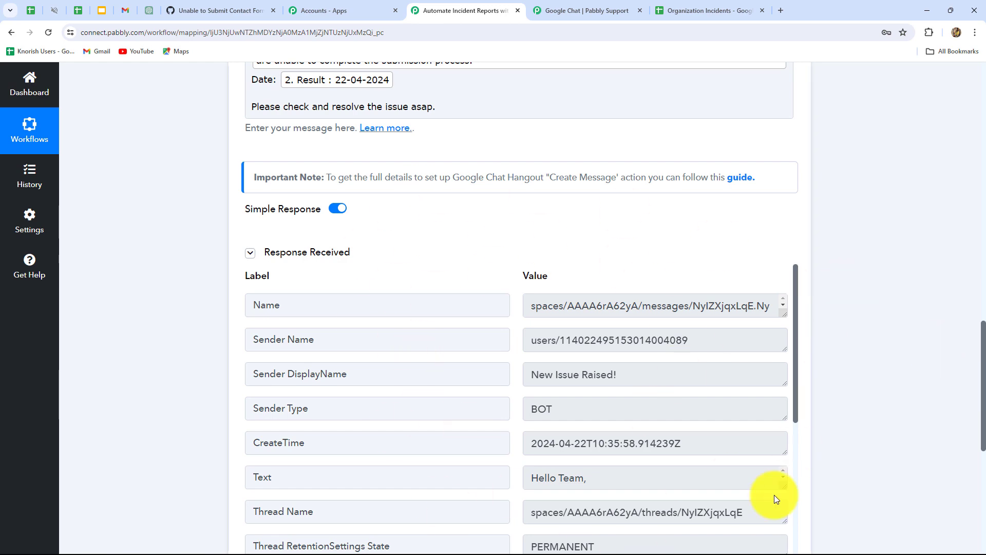
scroll(775, 495, "up", 3)
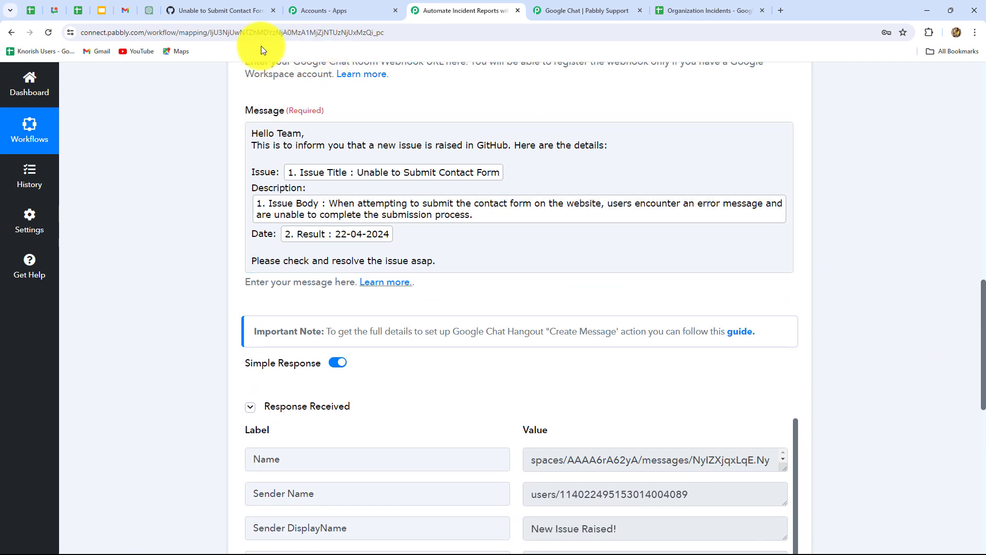
left_click(55, 11)
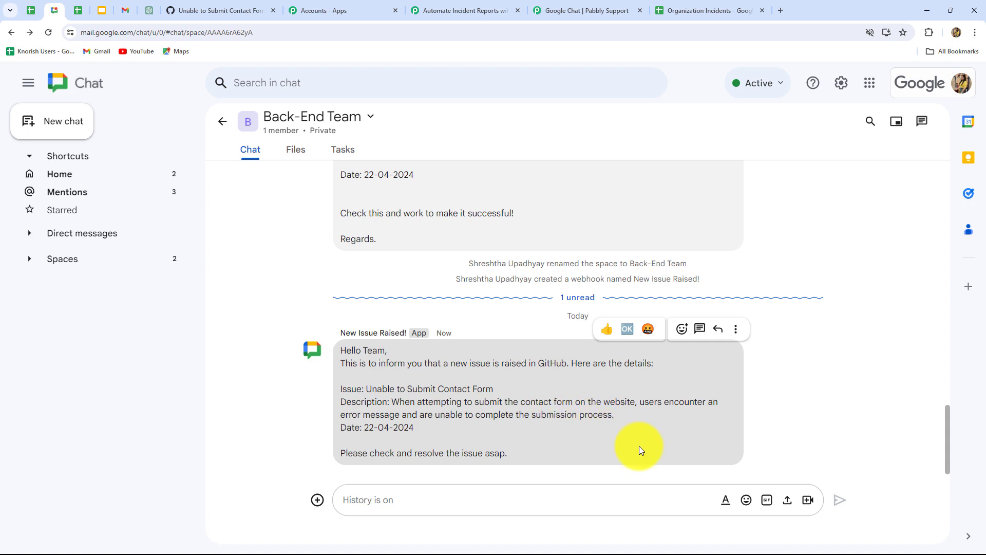
Switch to GitHub and title the new ConnectApp issue "Cross-Site Scripting Vulnerability in User Profile Page"
left_click(205, 10)
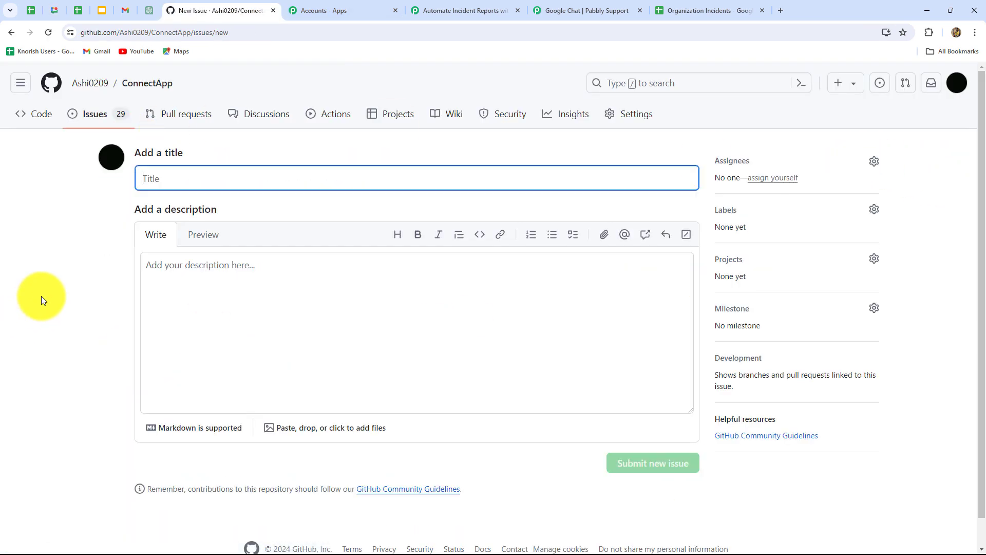
left_click(691, 10)
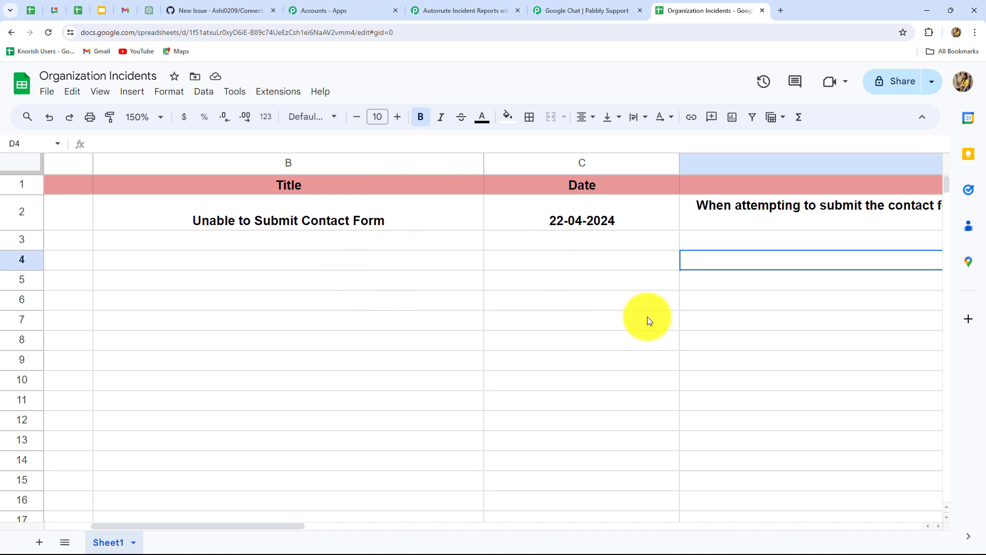
left_click(200, 9)
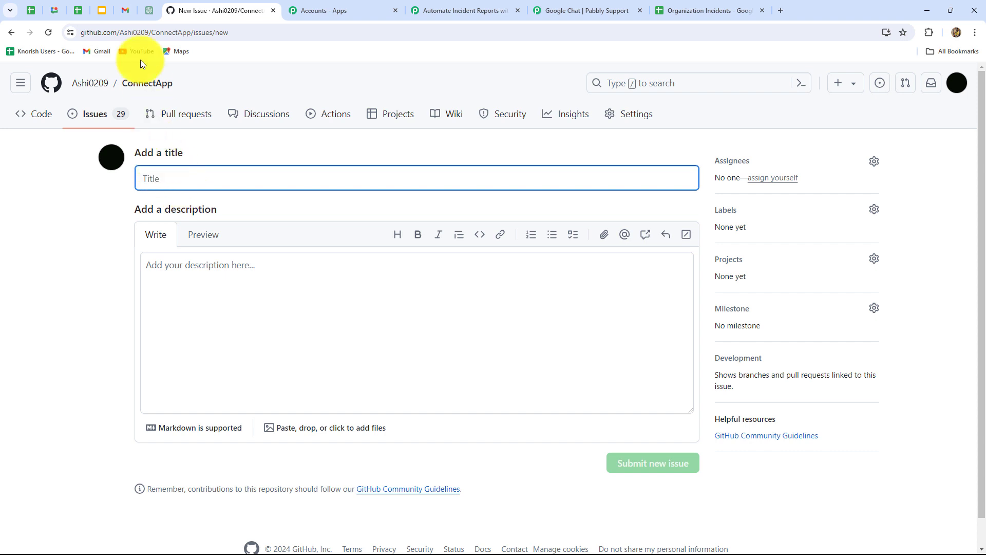
type("Cross-Site Scripting Vulnerability in User Profile Page")
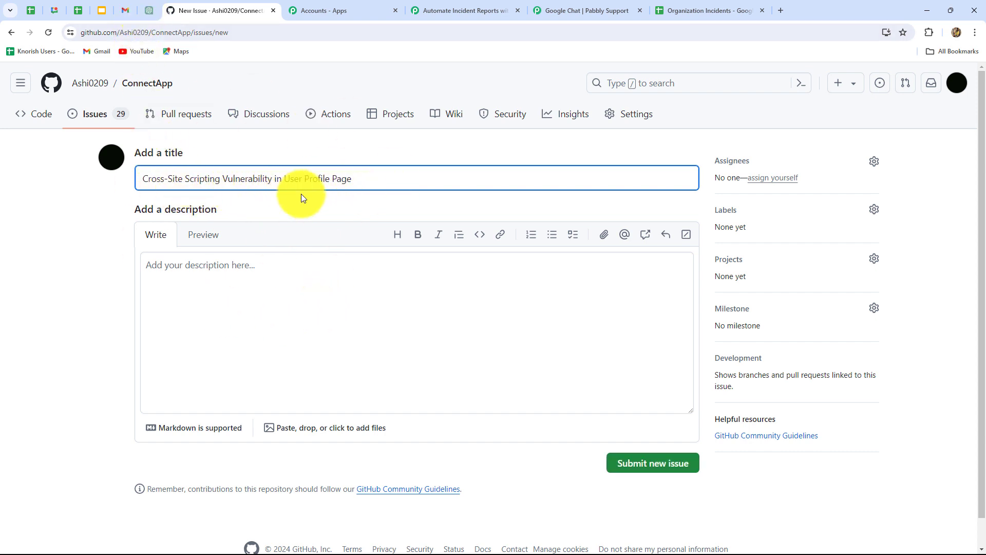
Describe the issue as a user profile page security vulnerability allowing attackers to execute arbitrary JavaScript code in the user's session, and submit it
left_click(210, 285)
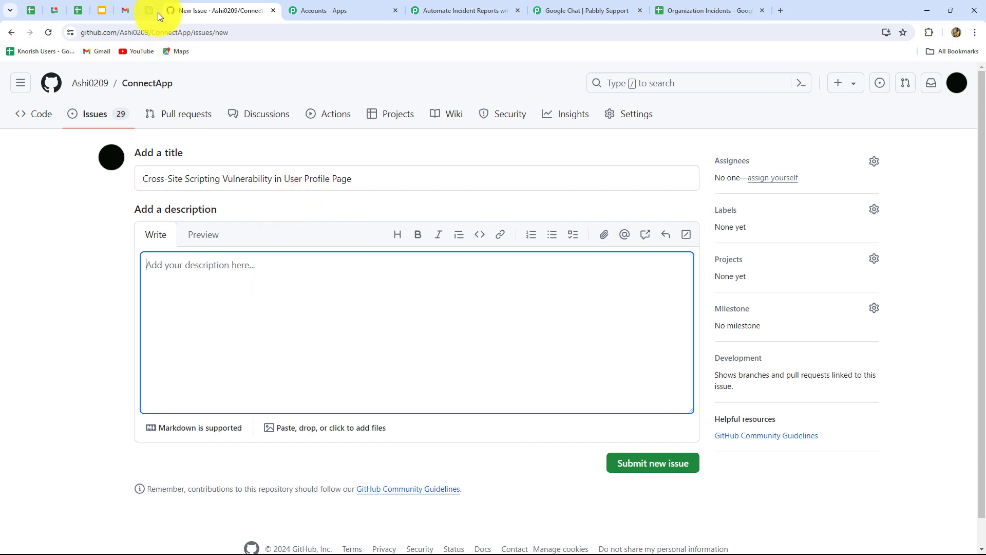
type("A security vulnerability has been identified in the user profile page of the application, allowing attackers to execute arbitrary JavaScript code in the context of the user's session.")
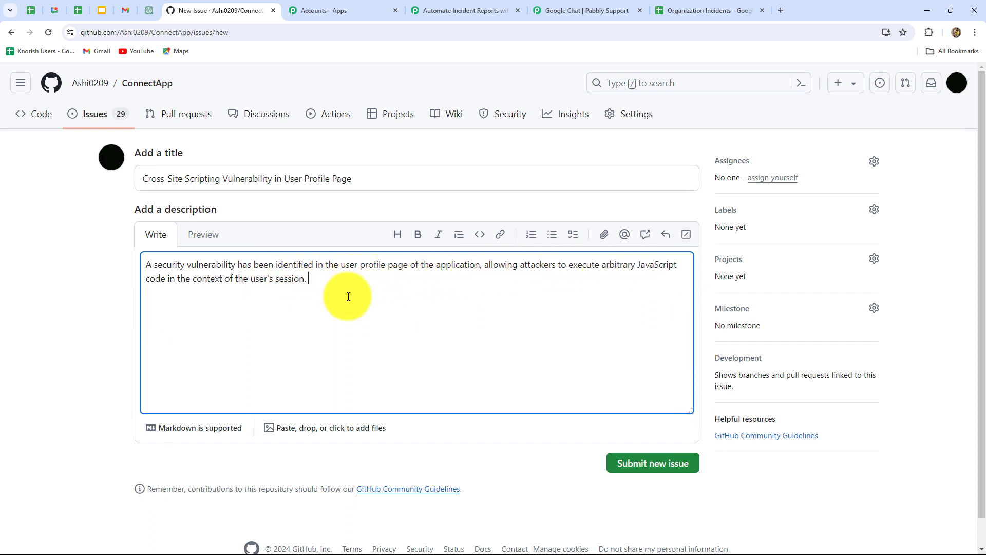
scroll(546, 359, "down", 1)
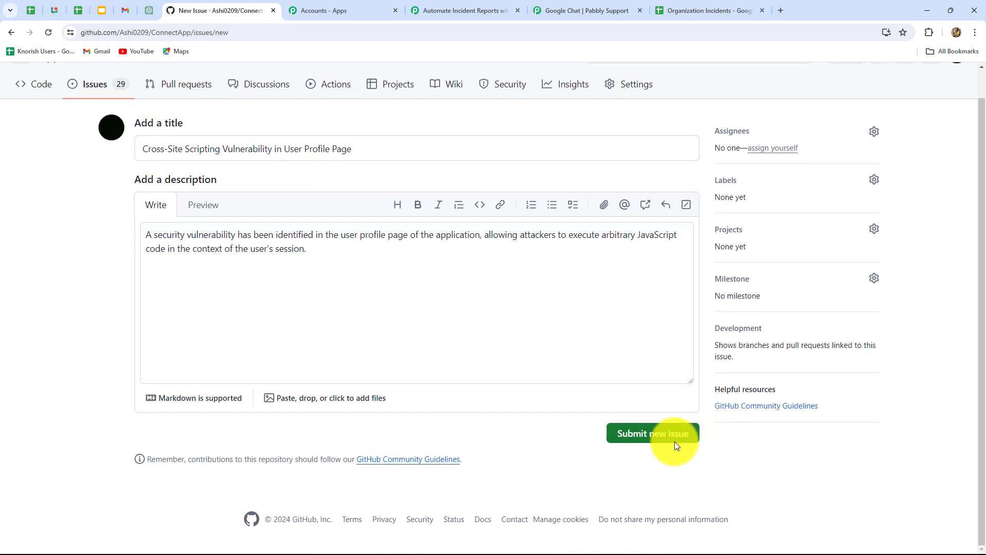
left_click(674, 438)
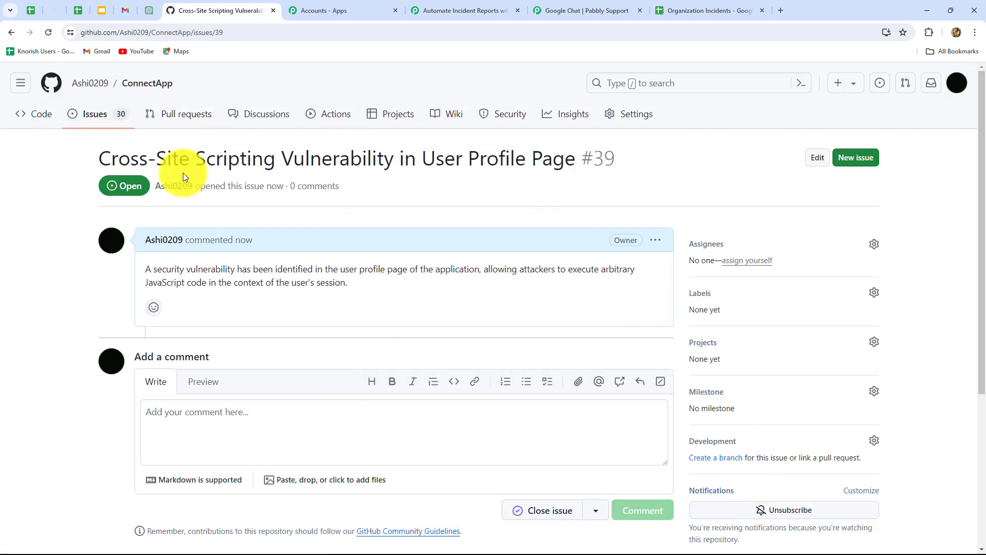
Check the Organization Incidents spreadsheet for the cross-site scripting issue's row, including its Issue ID, Title and Date
left_click(691, 10)
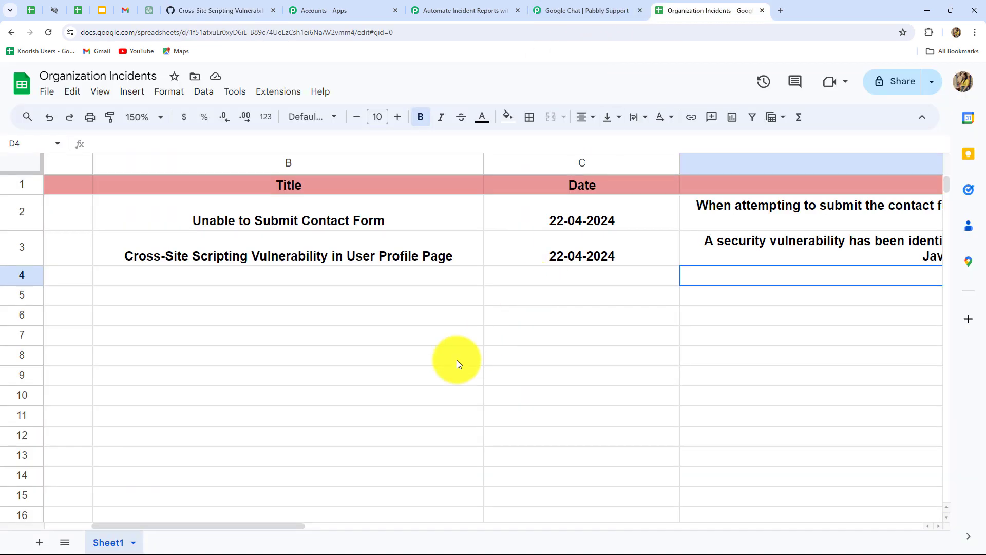
left_click_drag(184, 527, 55, 527)
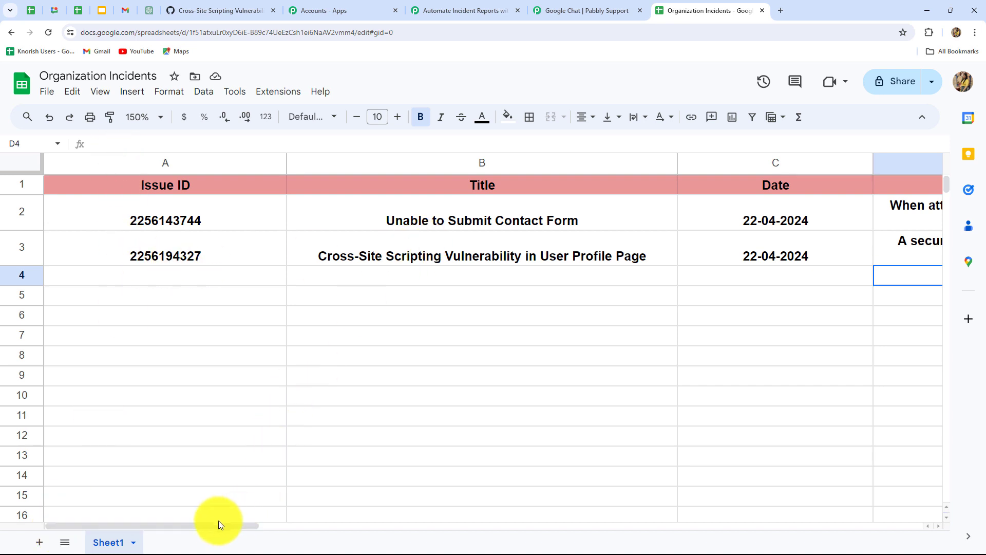
mouse_move(218, 523)
left_mouse_down()
mouse_move(406, 552)
mouse_move(440, 545)
mouse_move(214, 536)
left_mouse_up()
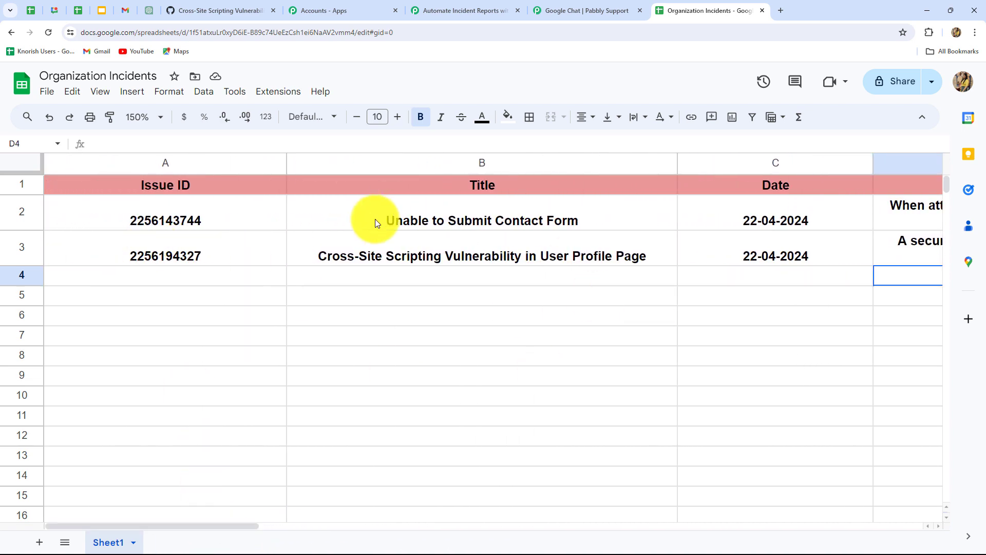
Check the Back-End Team space in Google Chat for the cross-site scripting issue's message and read its details
left_click(54, 11)
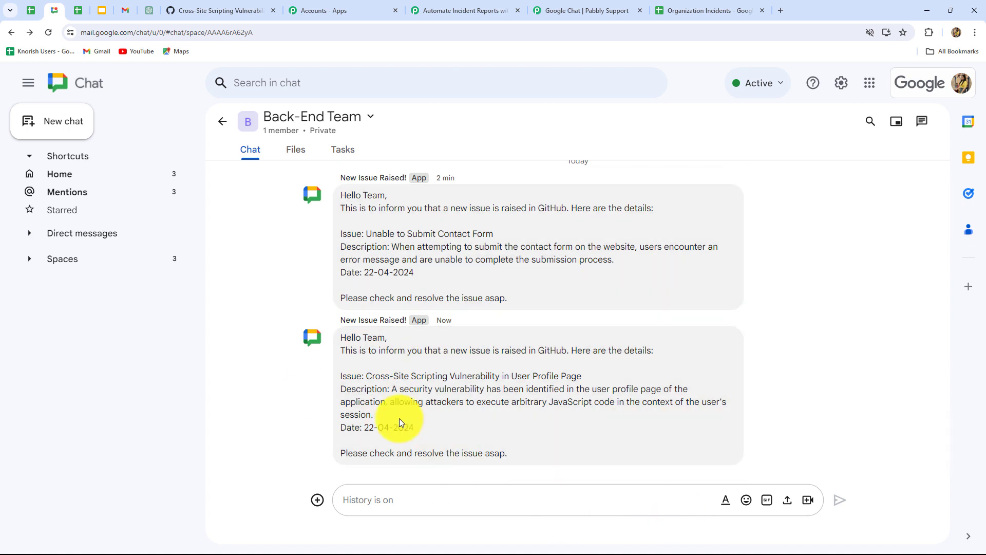
left_click_drag(366, 377, 598, 394)
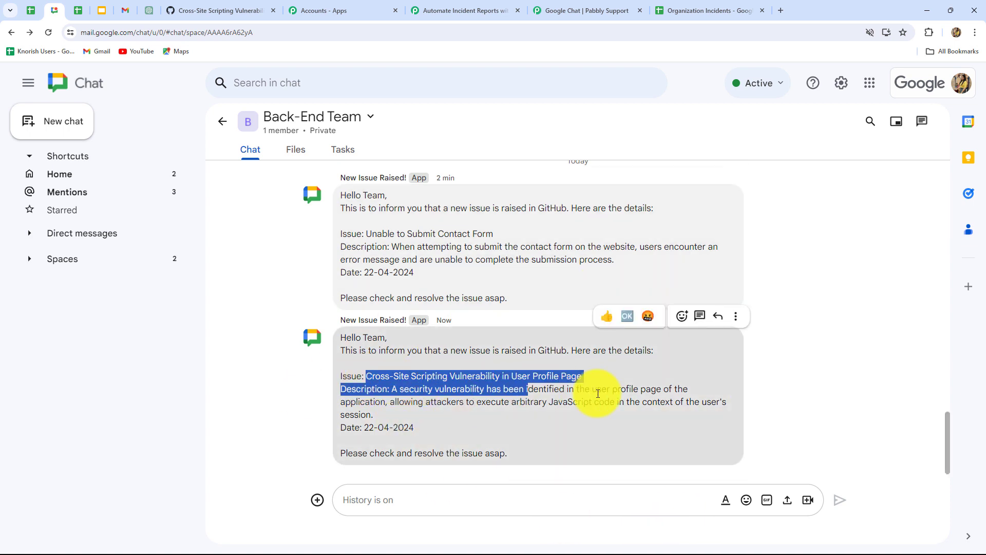
left_click(295, 412)
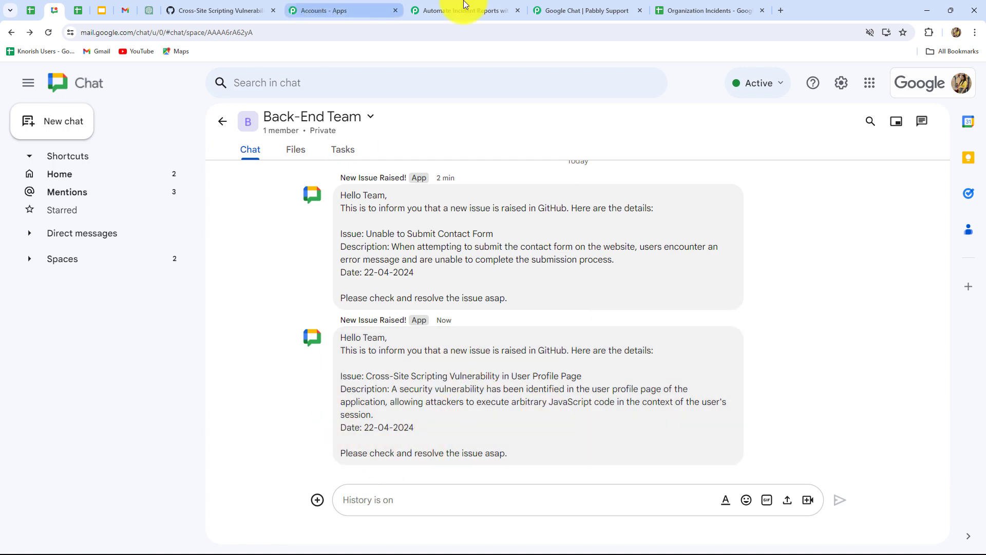
Switch to Pabbly Connect and review the Automate Incident Reports workflow from the GitHub trigger through the Google Chat action
left_click(501, 4)
scroll(963, 360, "up", 3)
scroll(961, 364, "up", 9)
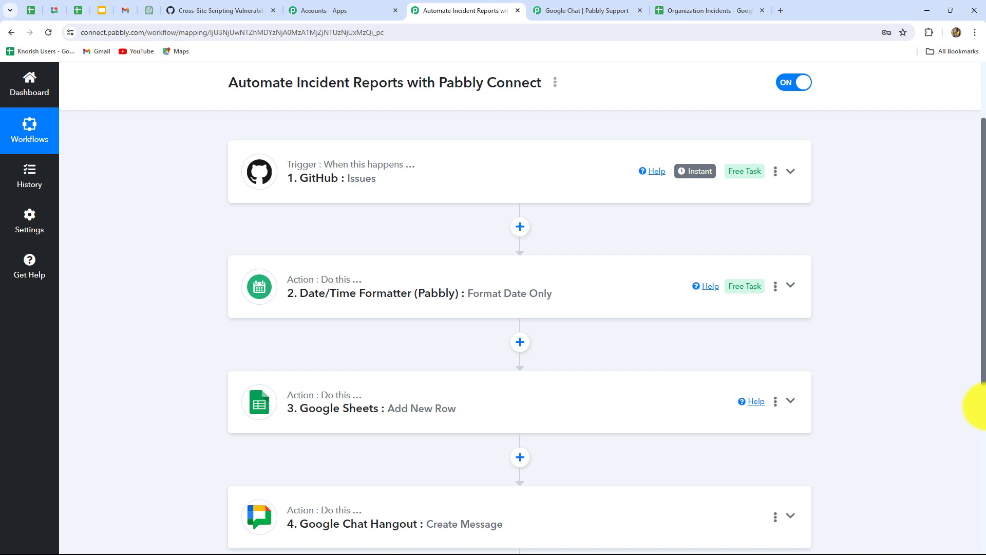
scroll(979, 404, "down", 3)
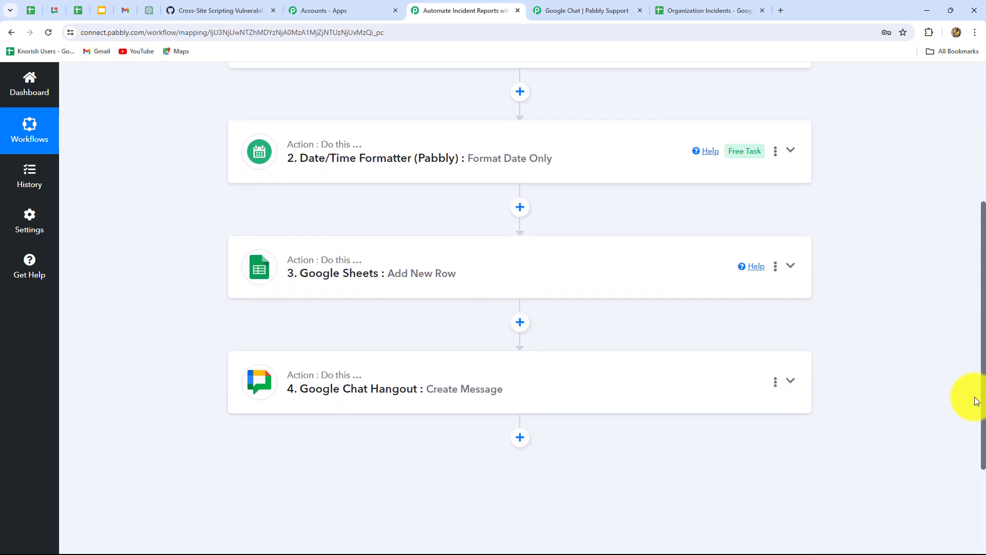
scroll(976, 401, "up", 3)
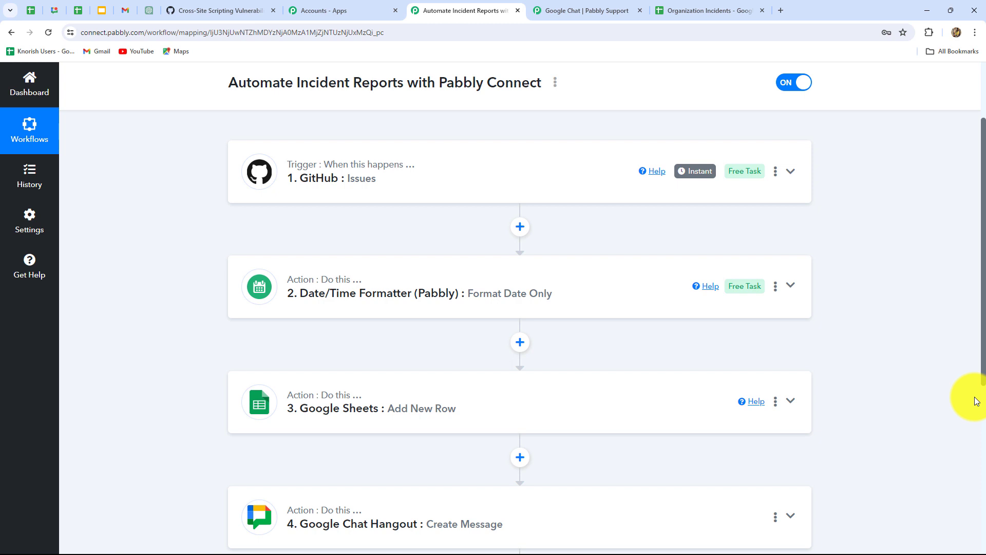